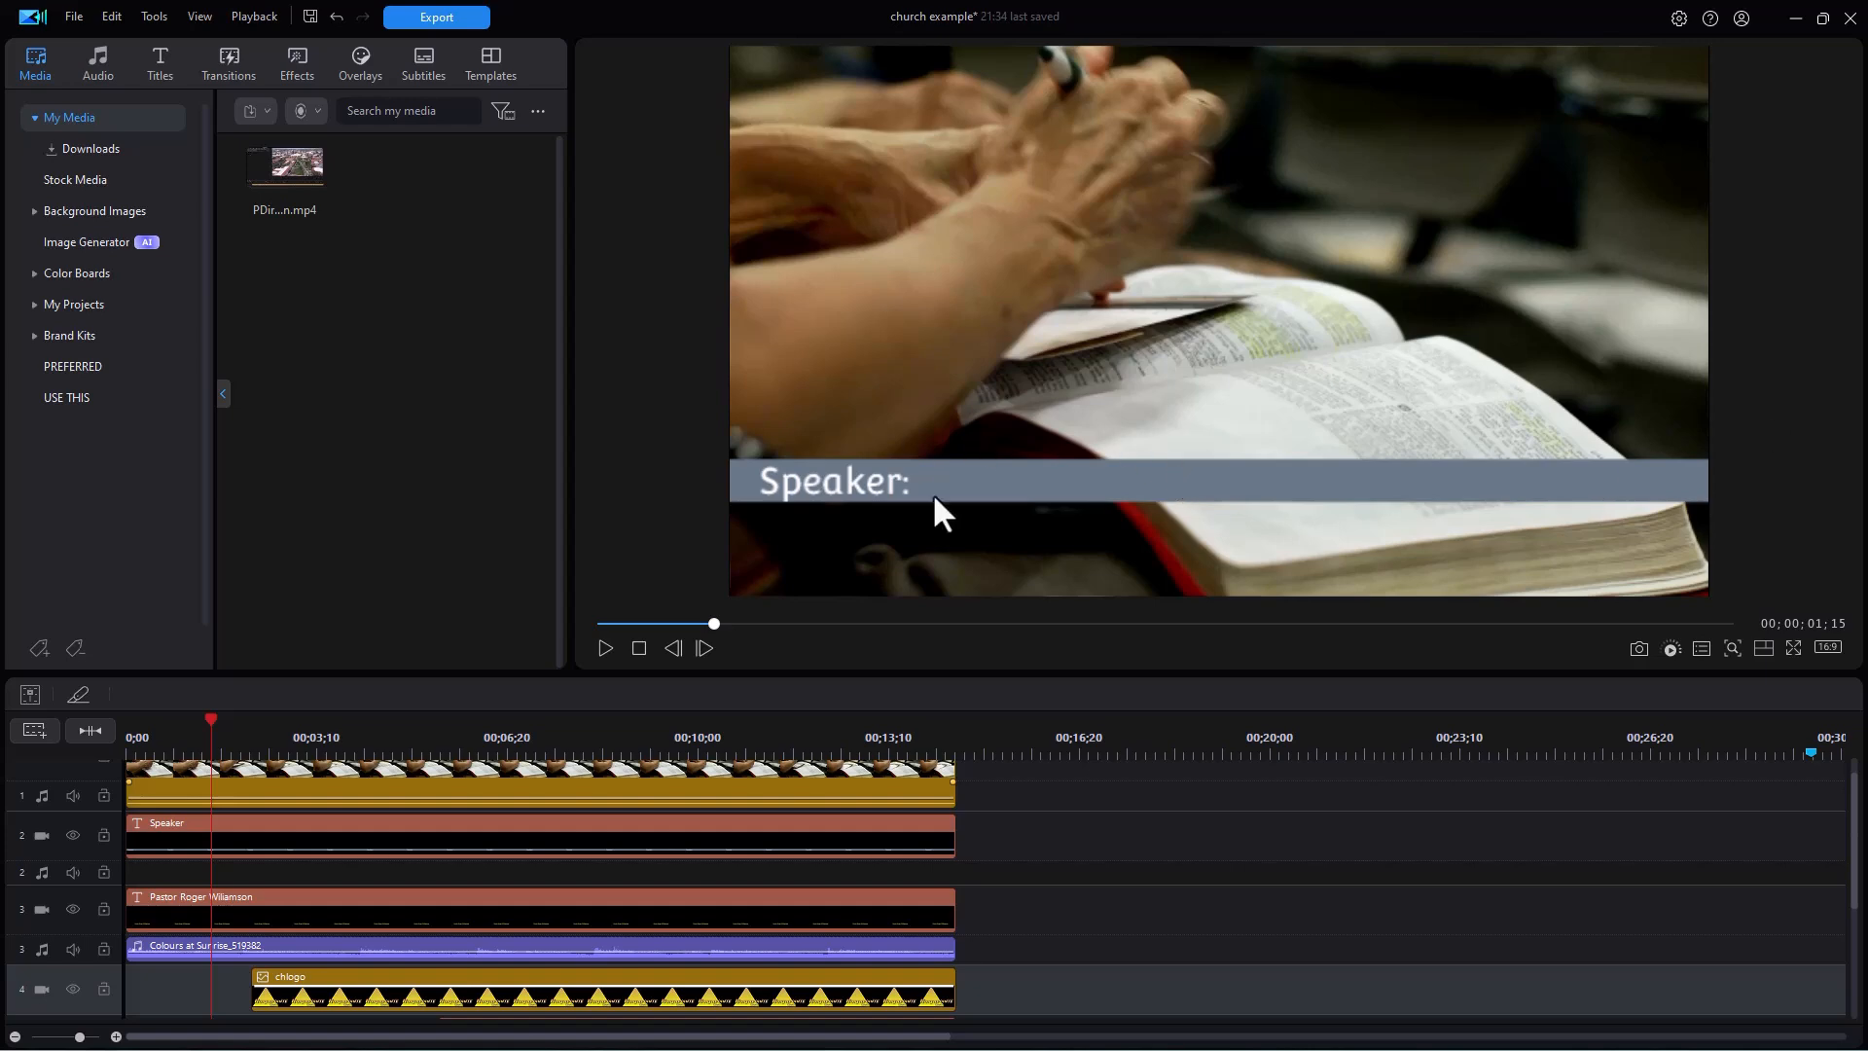
# Step: Play the church sequence in the preview to check the date, sermon title, speaker name and logo animation
pyautogui.click(602, 640)
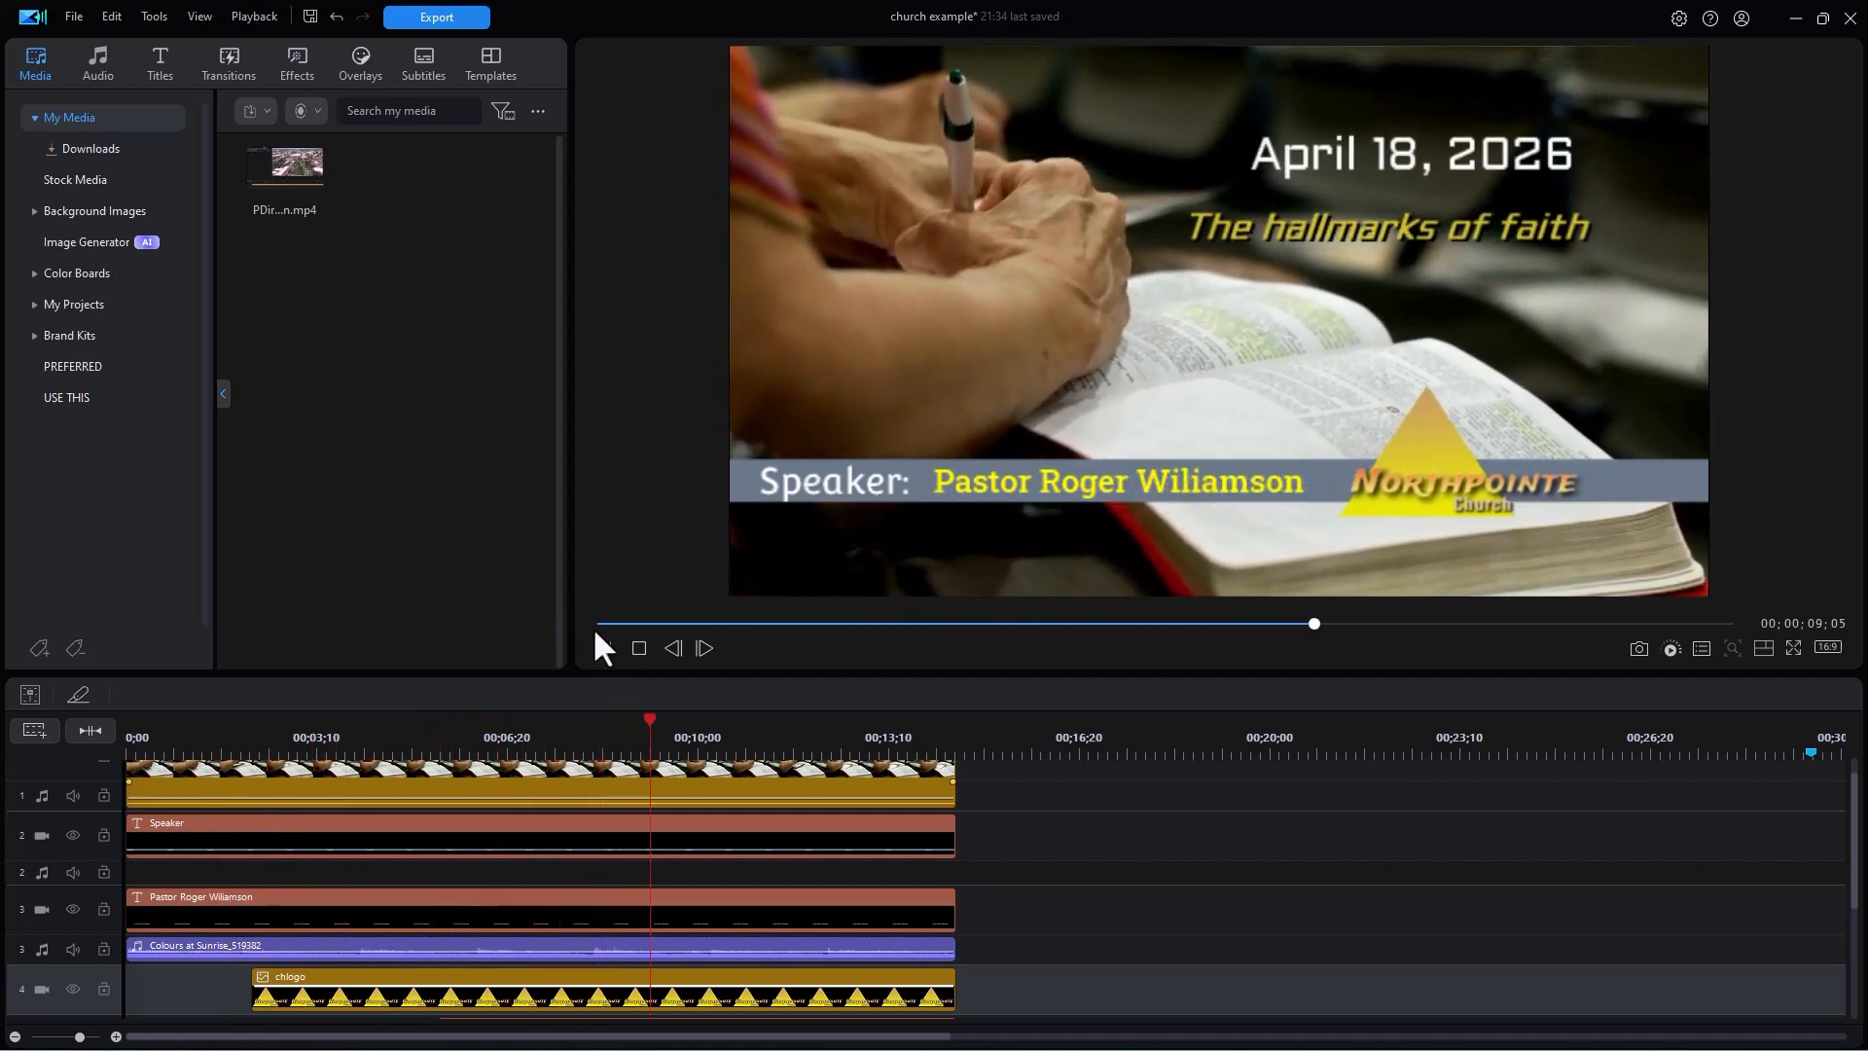
pyautogui.click(606, 648)
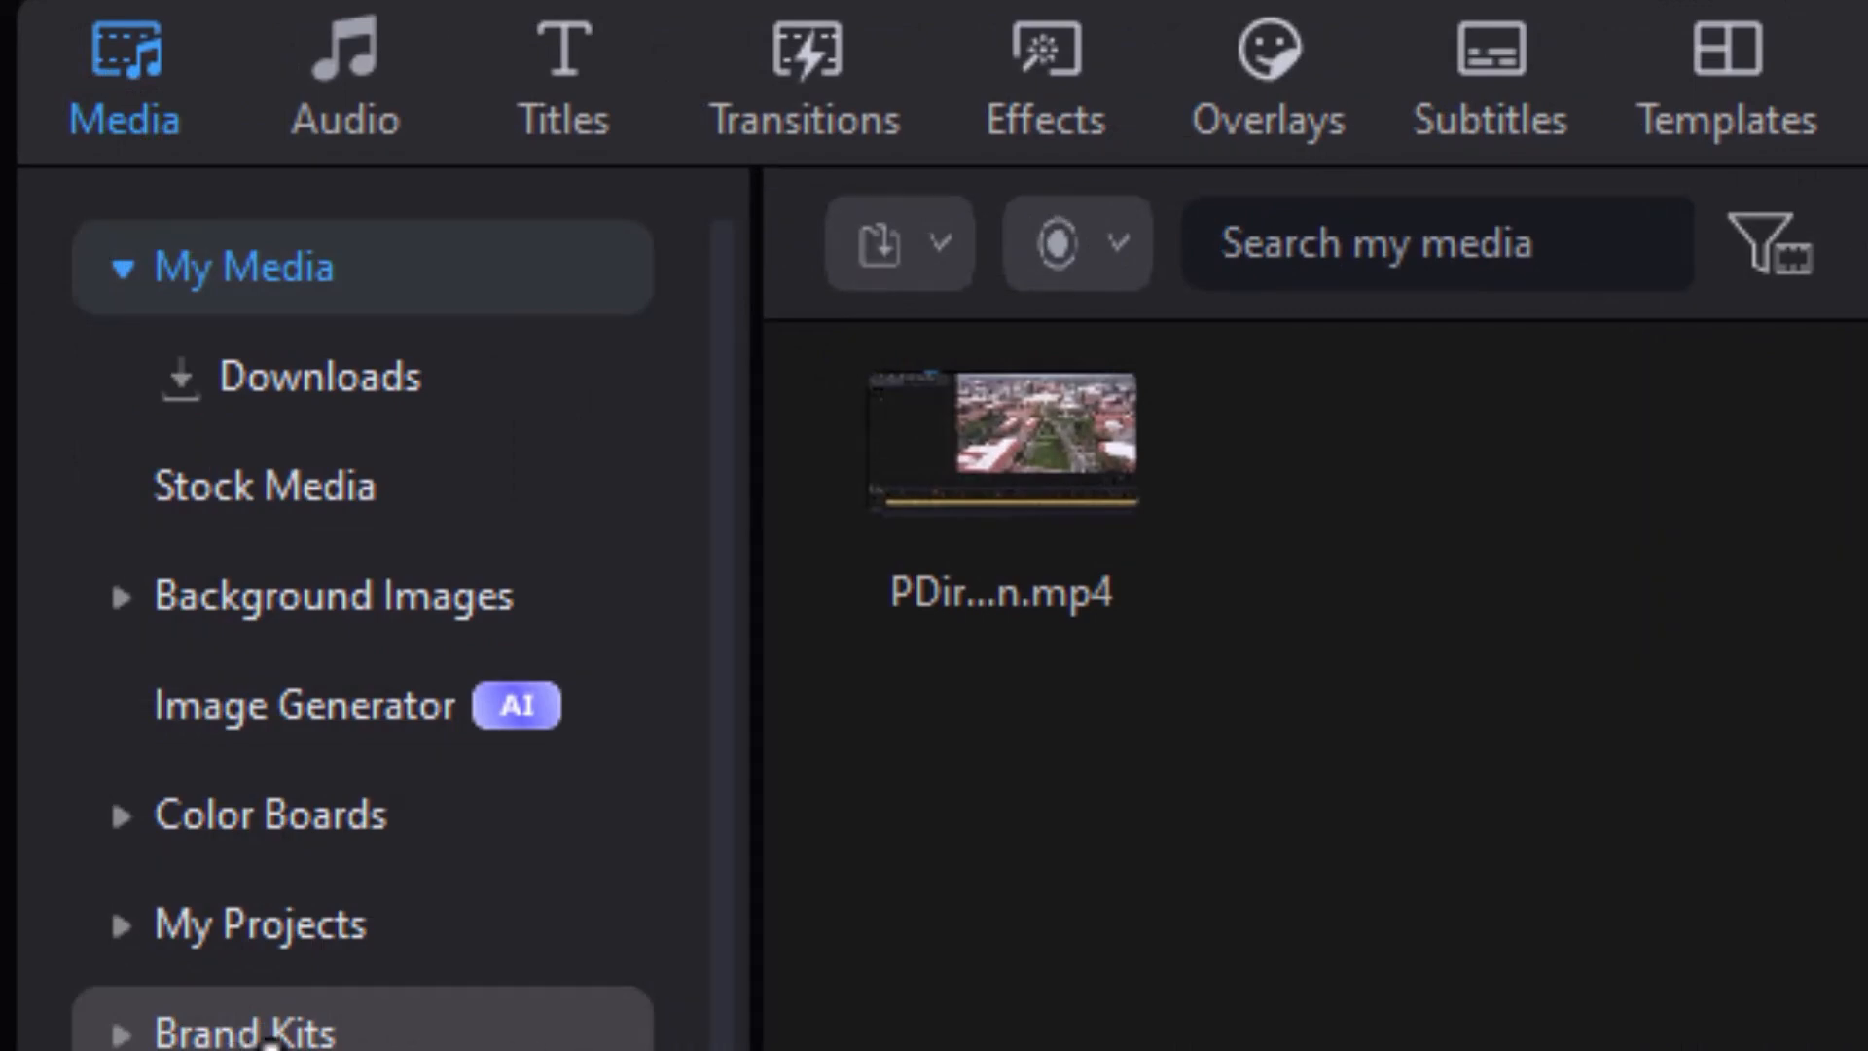
# Step: Open the Sharper Turtle brand kit in the Brand Kits manager and review its logos, colors, photos, backgrounds, music, intros and fonts
pyautogui.click(262, 1033)
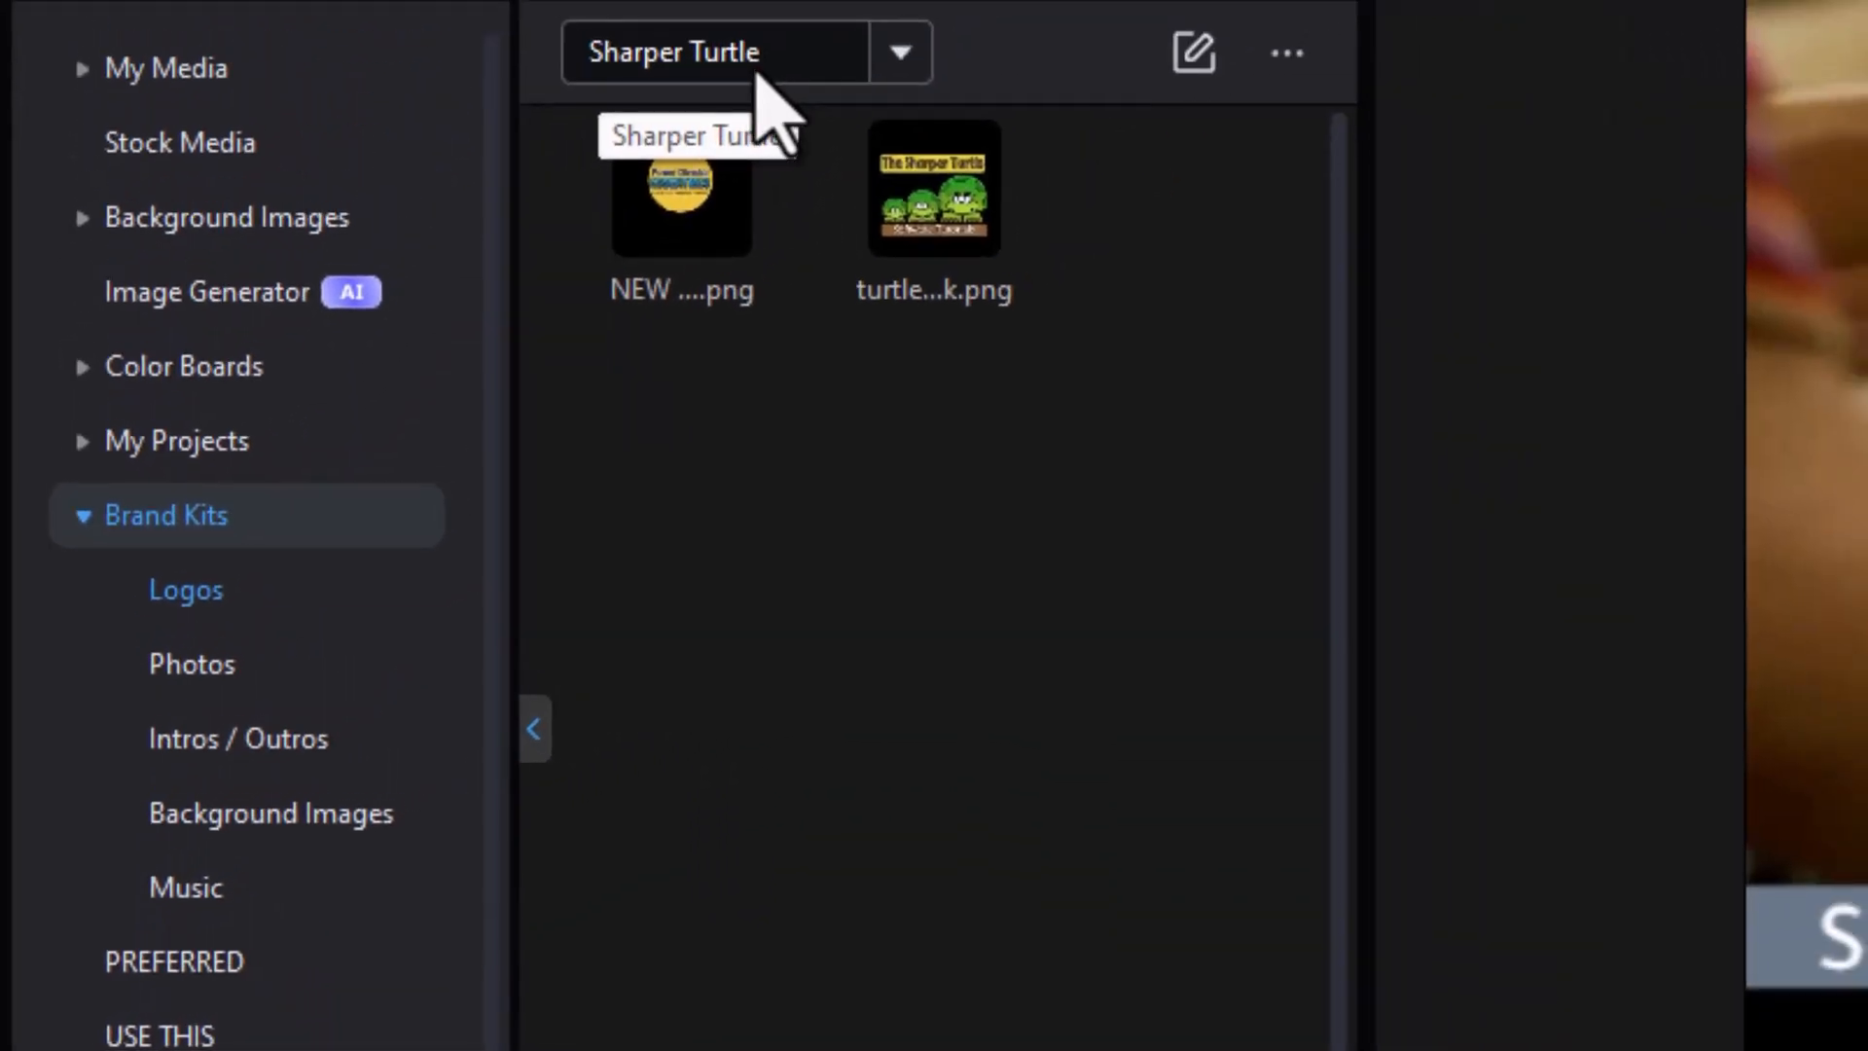
pyautogui.click(893, 60)
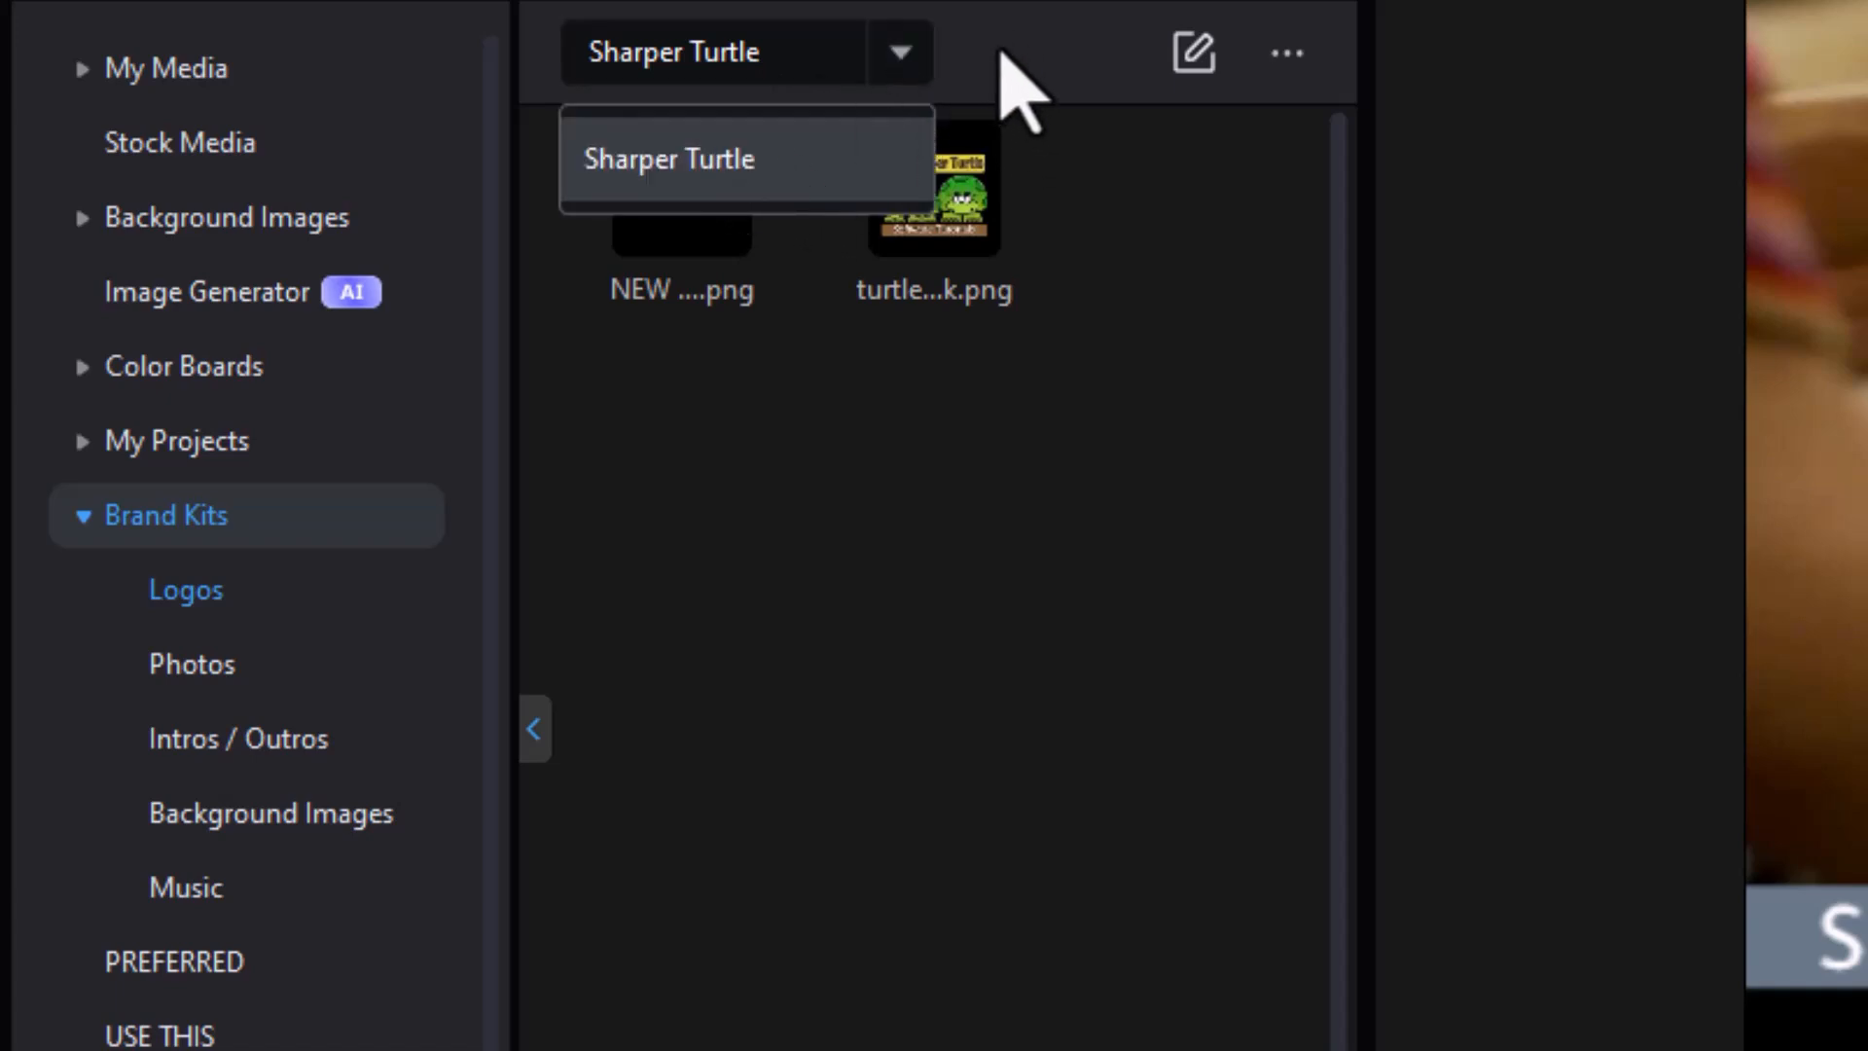
pyautogui.click(1005, 61)
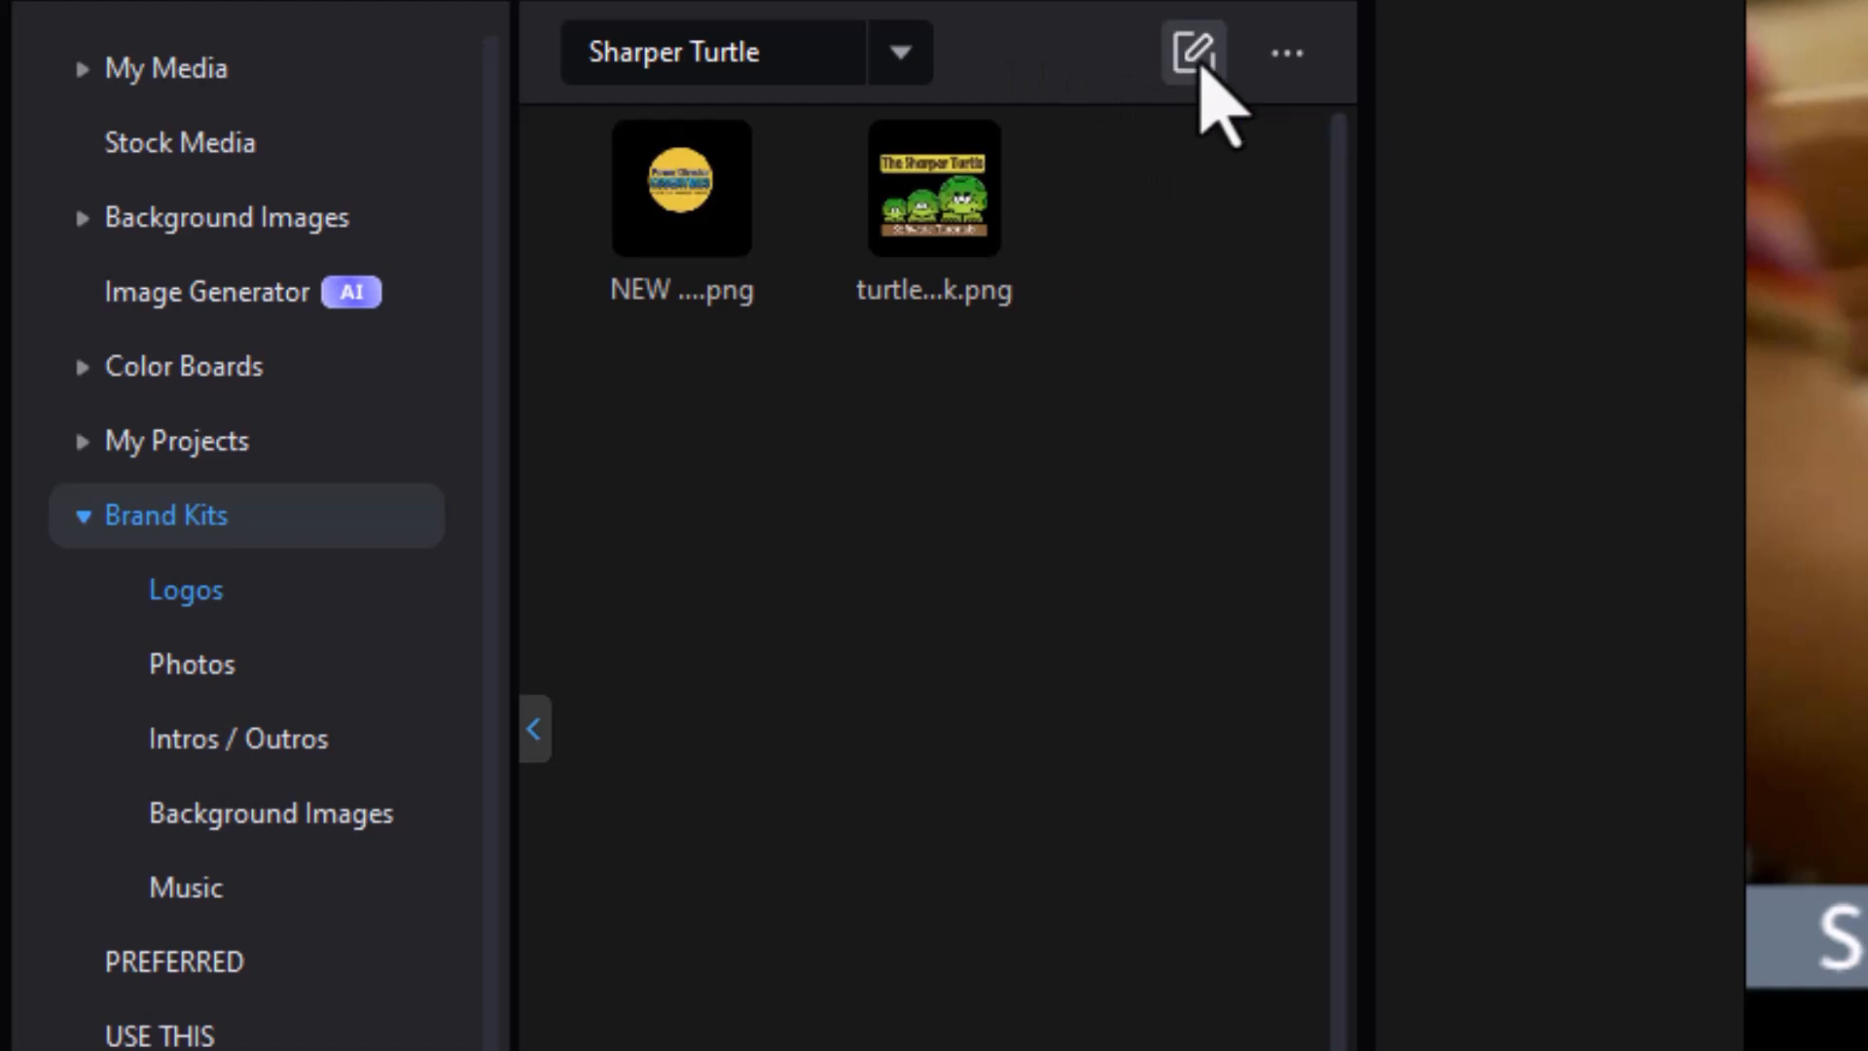
pyautogui.click(1196, 55)
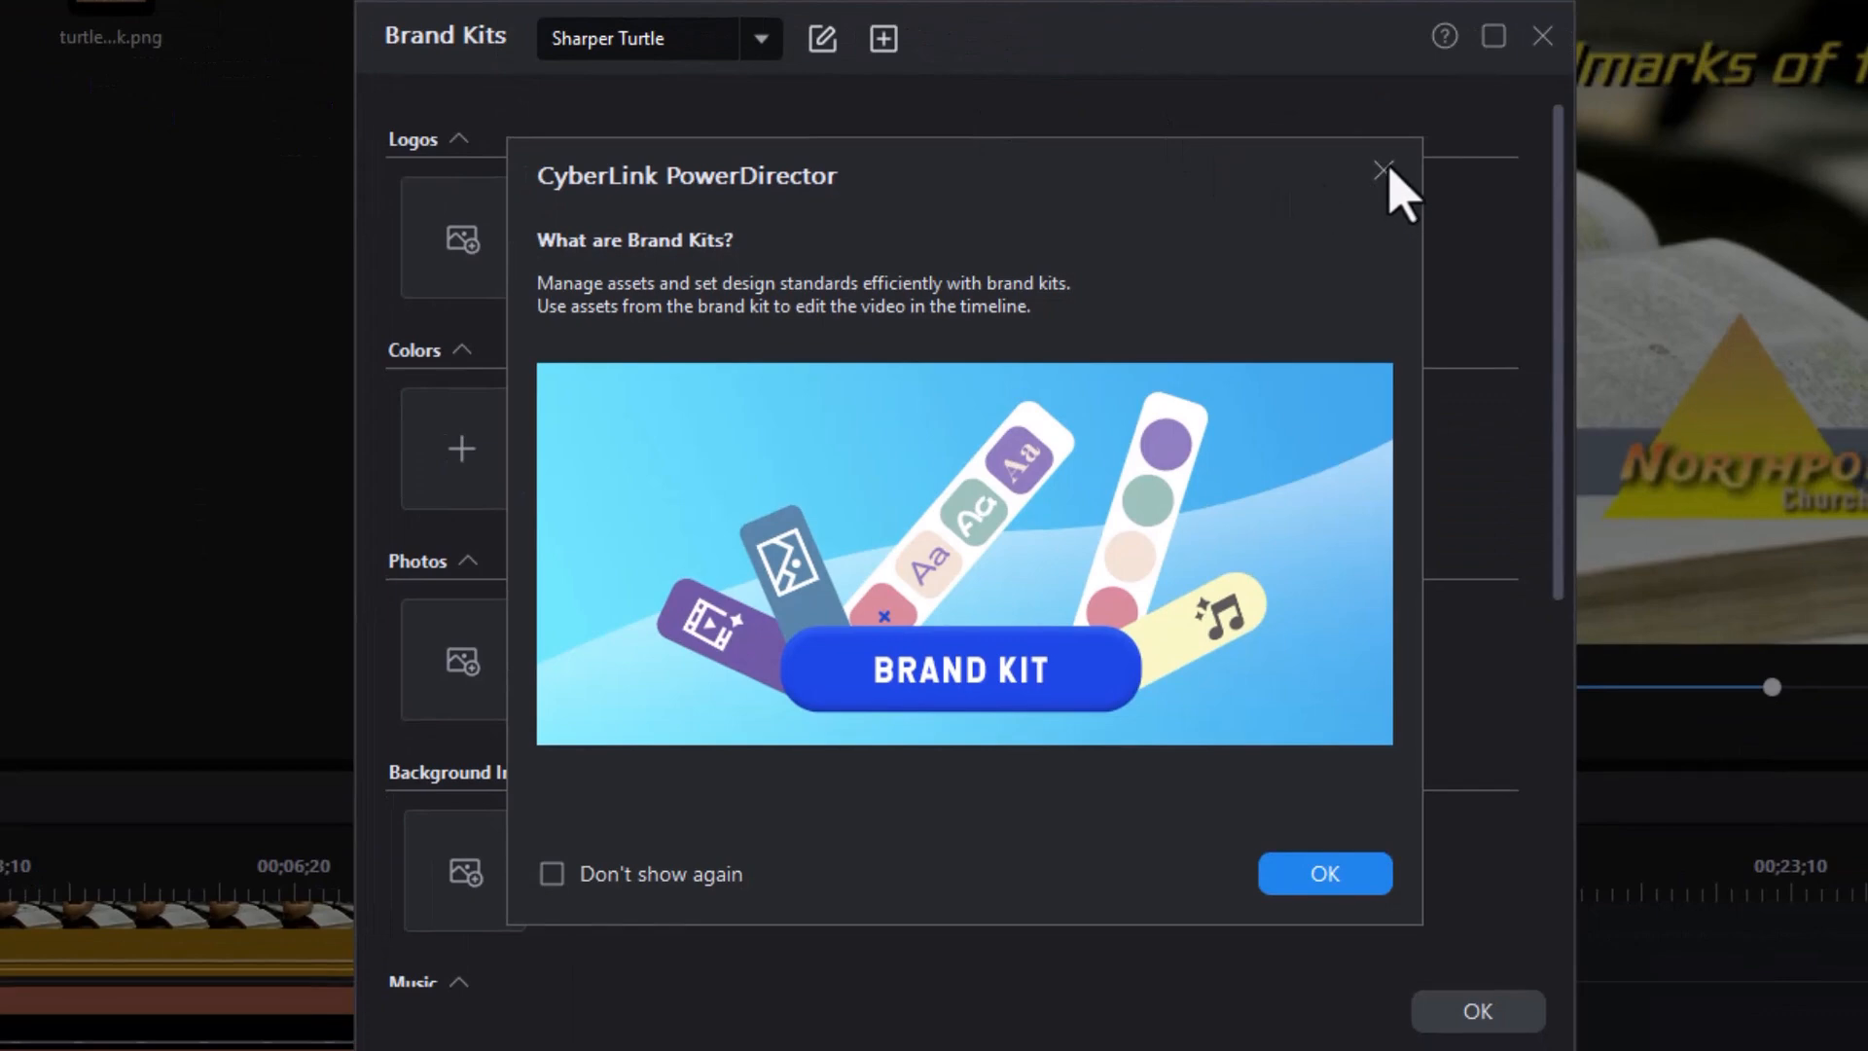
pyautogui.click(1383, 171)
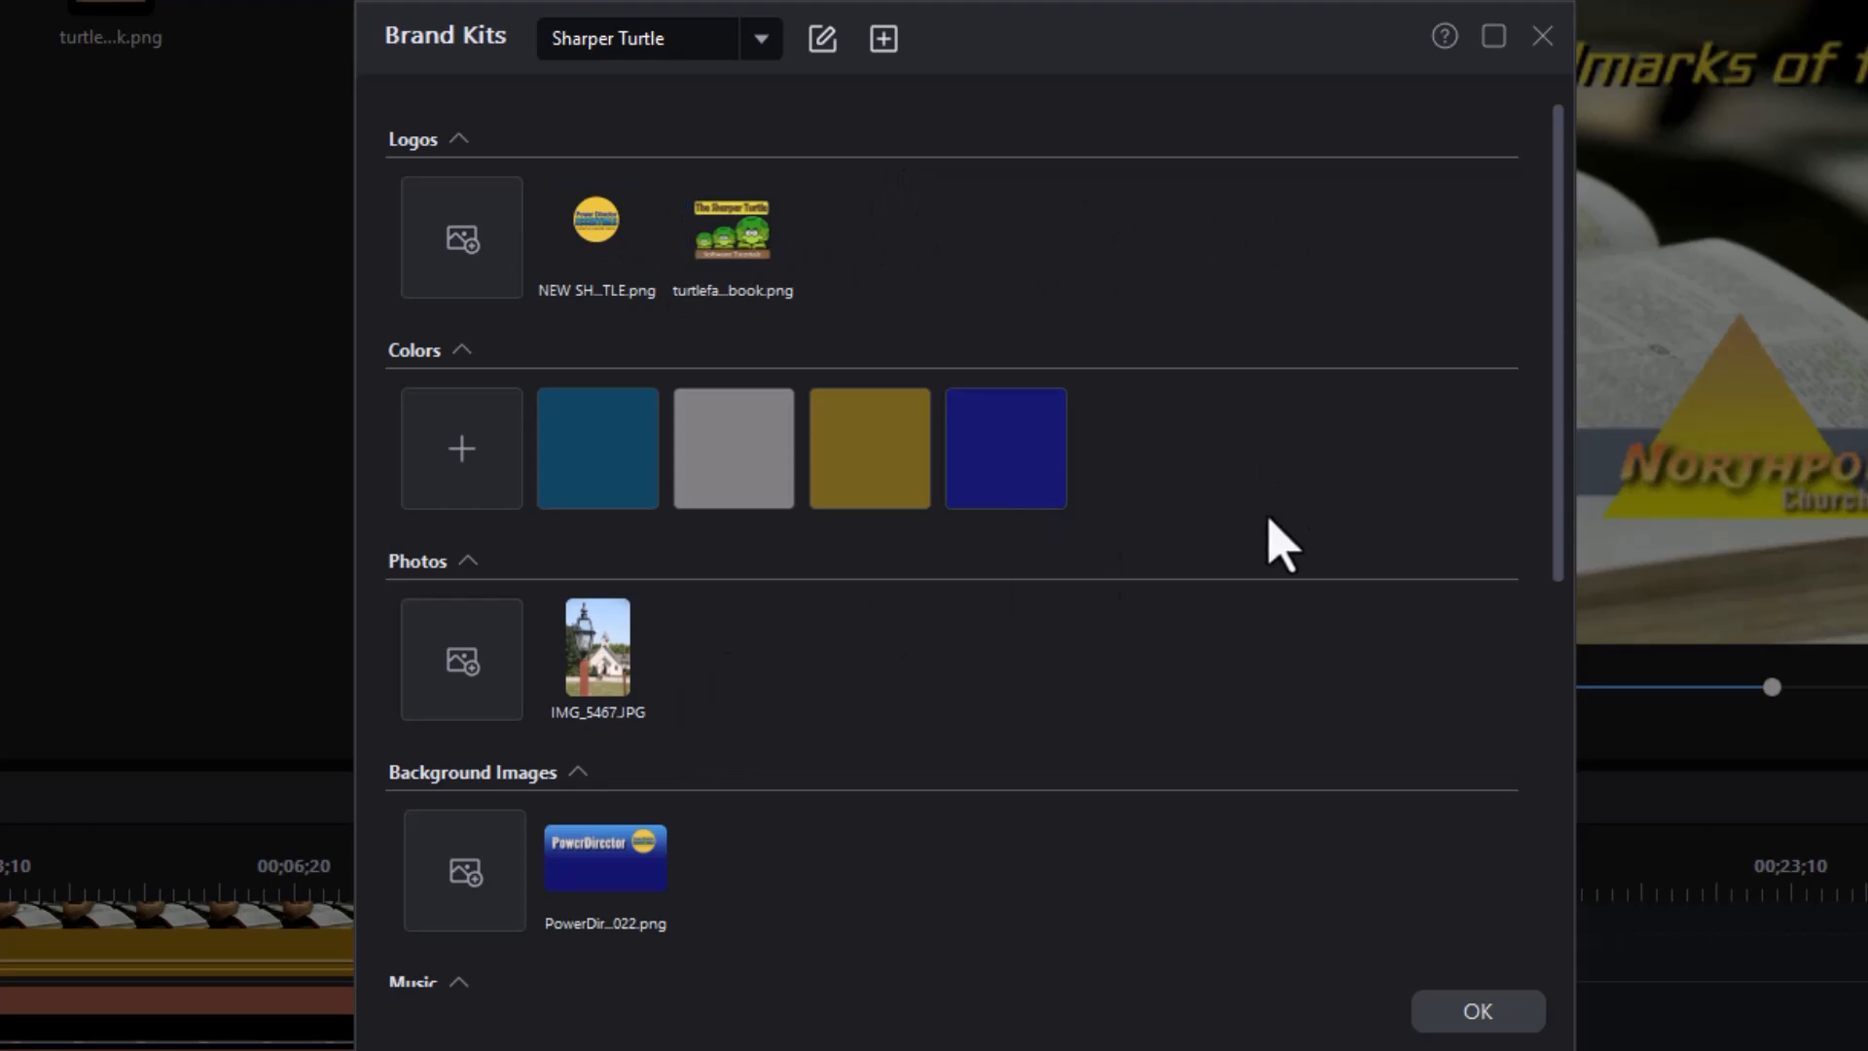
pyautogui.moveTo(1550, 571); pyautogui.dragTo(1492, 833)
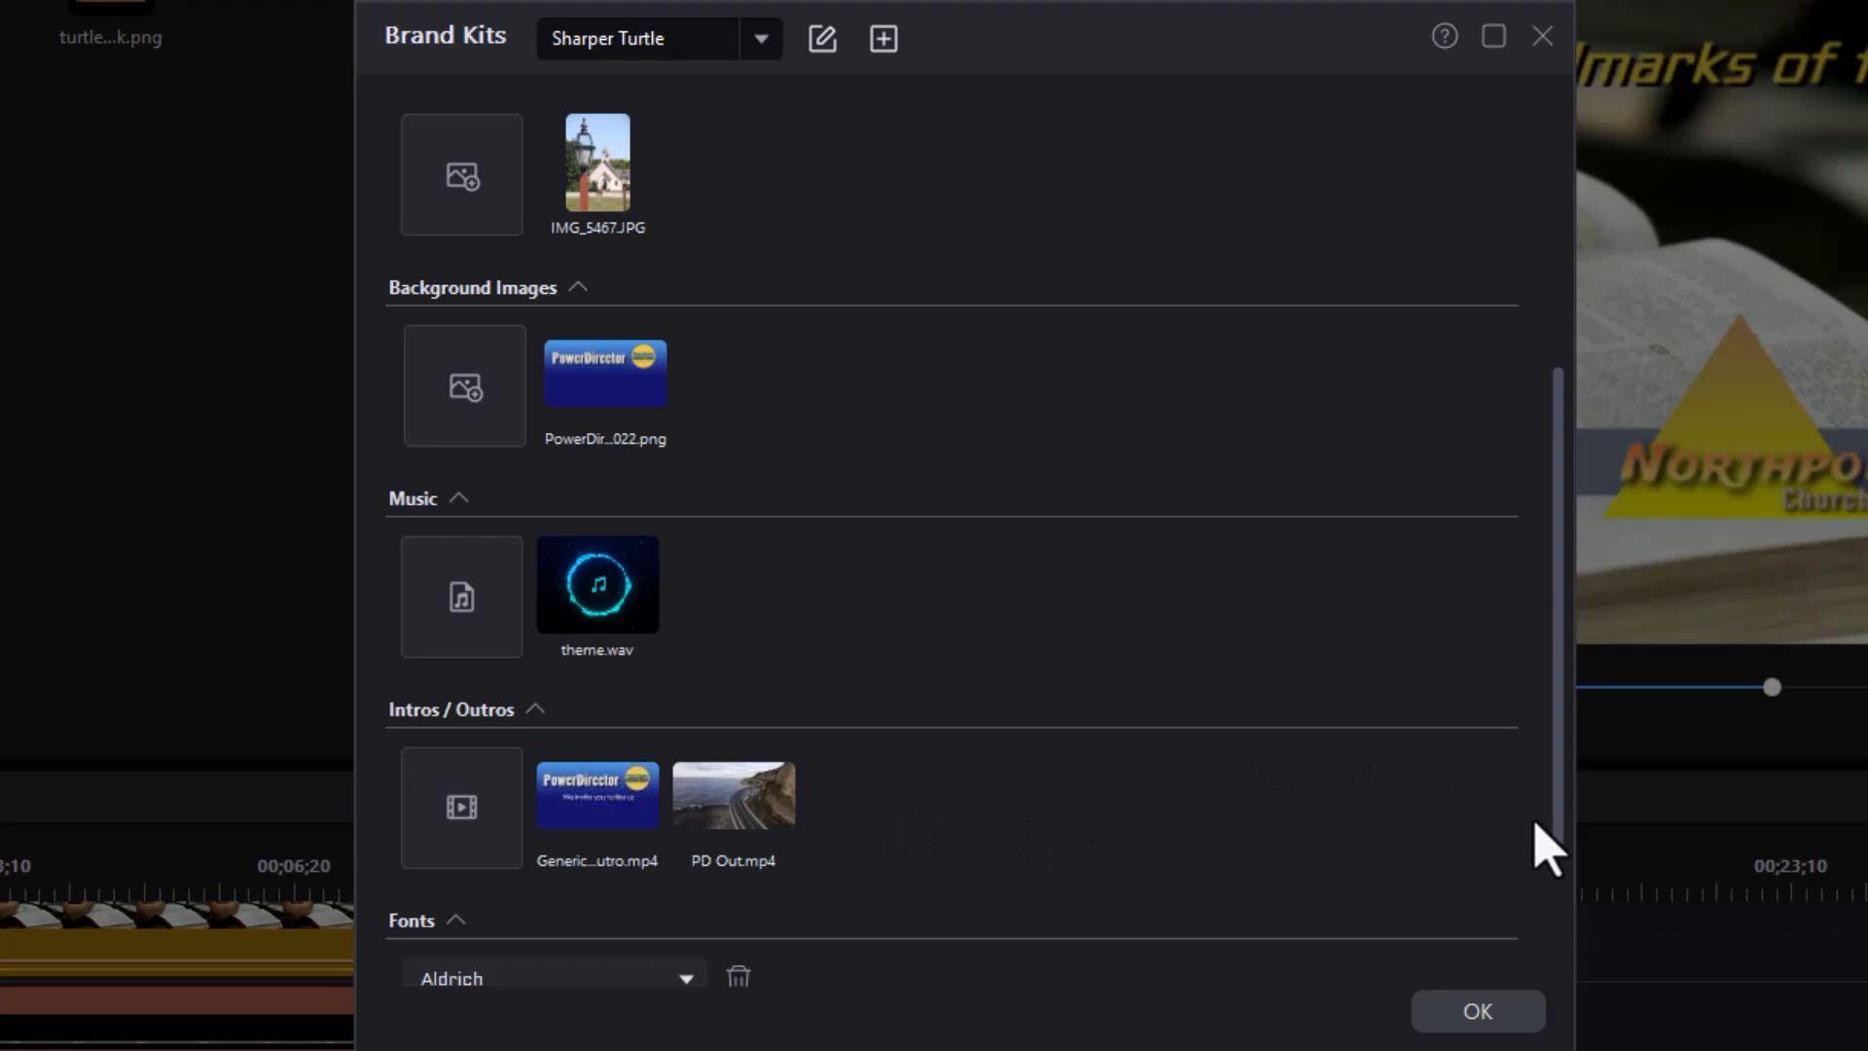
pyautogui.moveTo(1556, 834); pyautogui.dragTo(1541, 919)
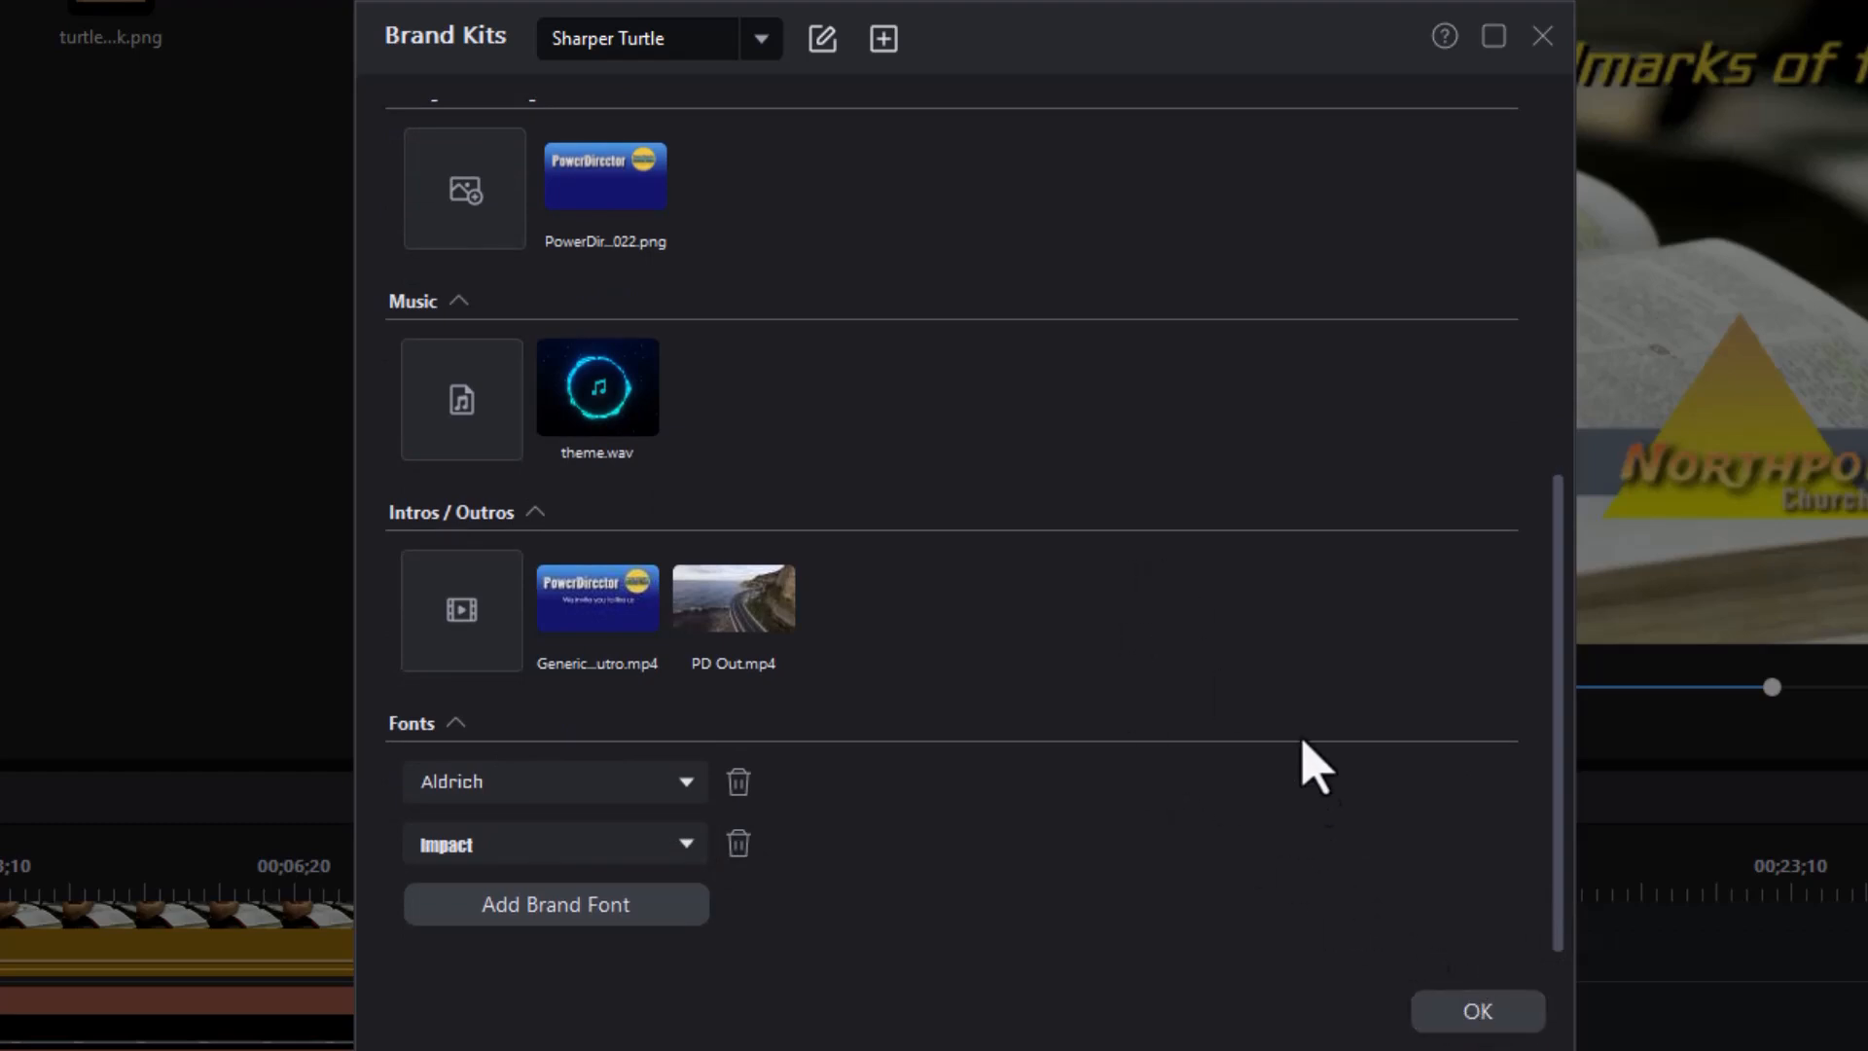
pyautogui.scroll(7, 1299, 744)
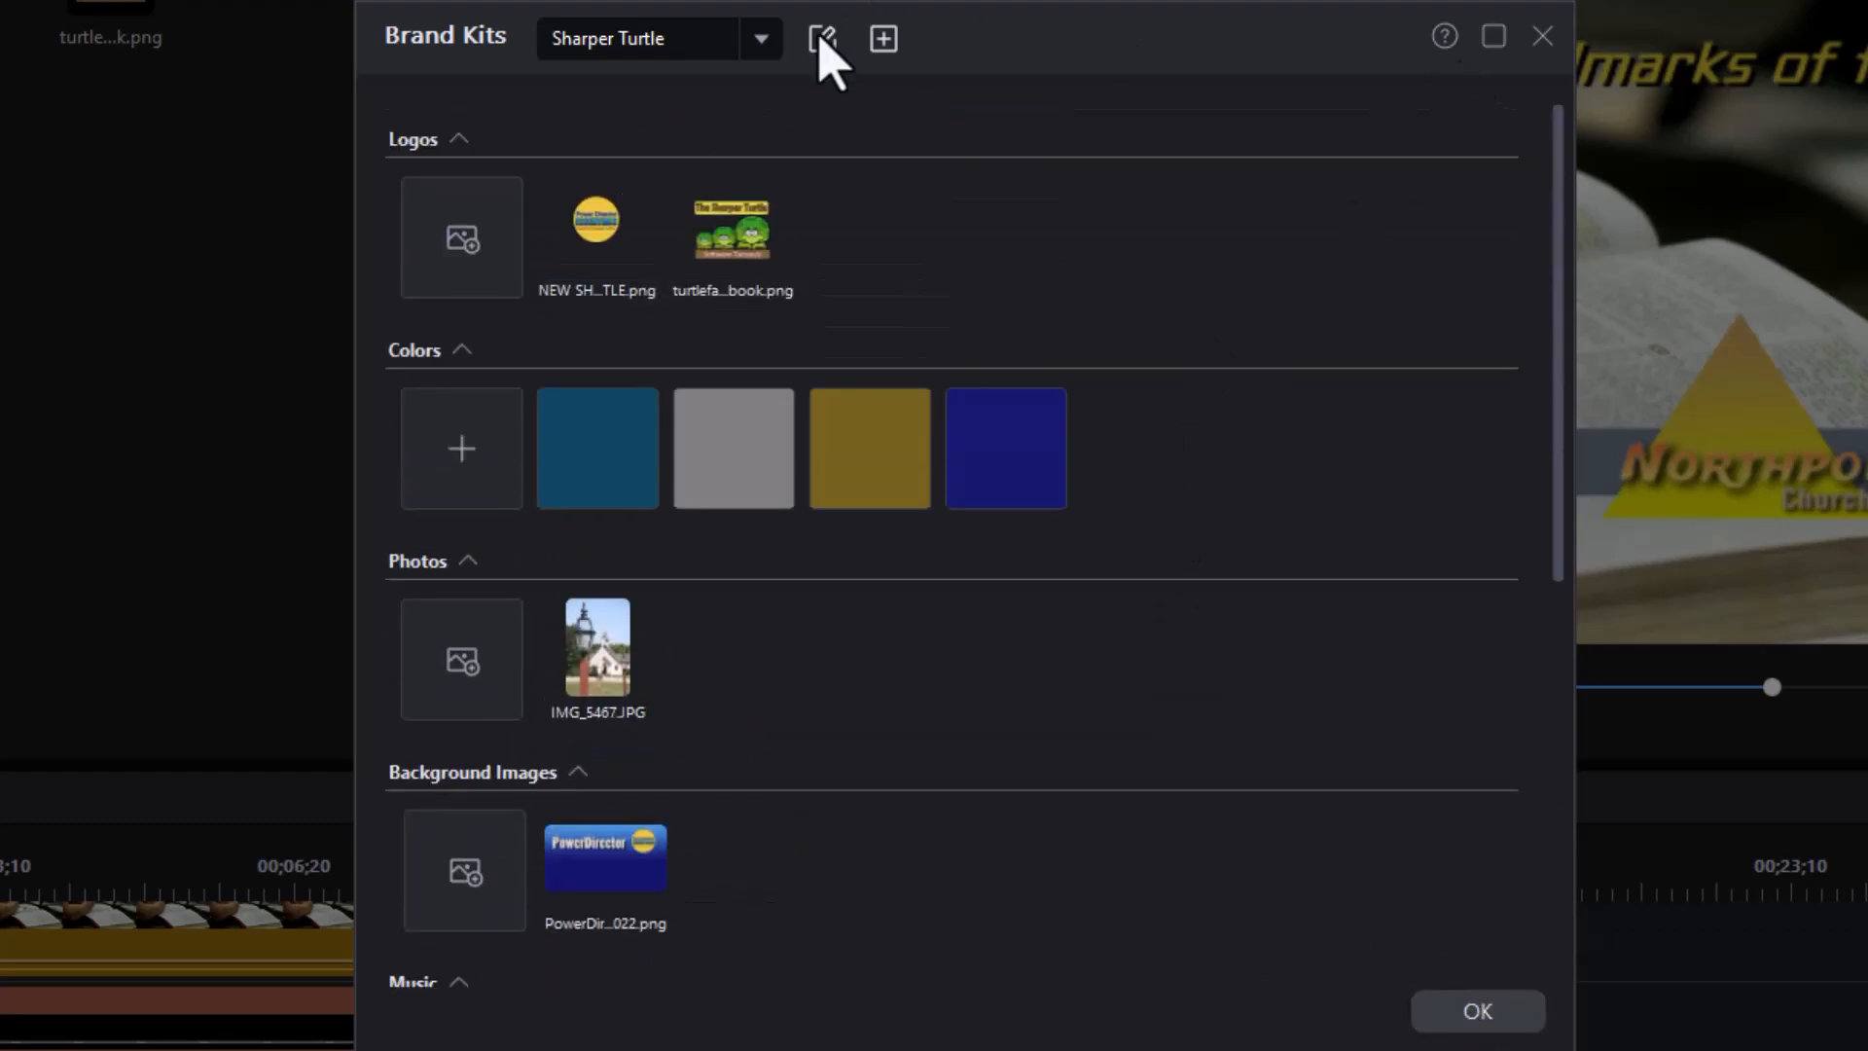
# Step: Create a new brand kit named ABC Church and close the Brand Kits manager
pyautogui.click(883, 38)
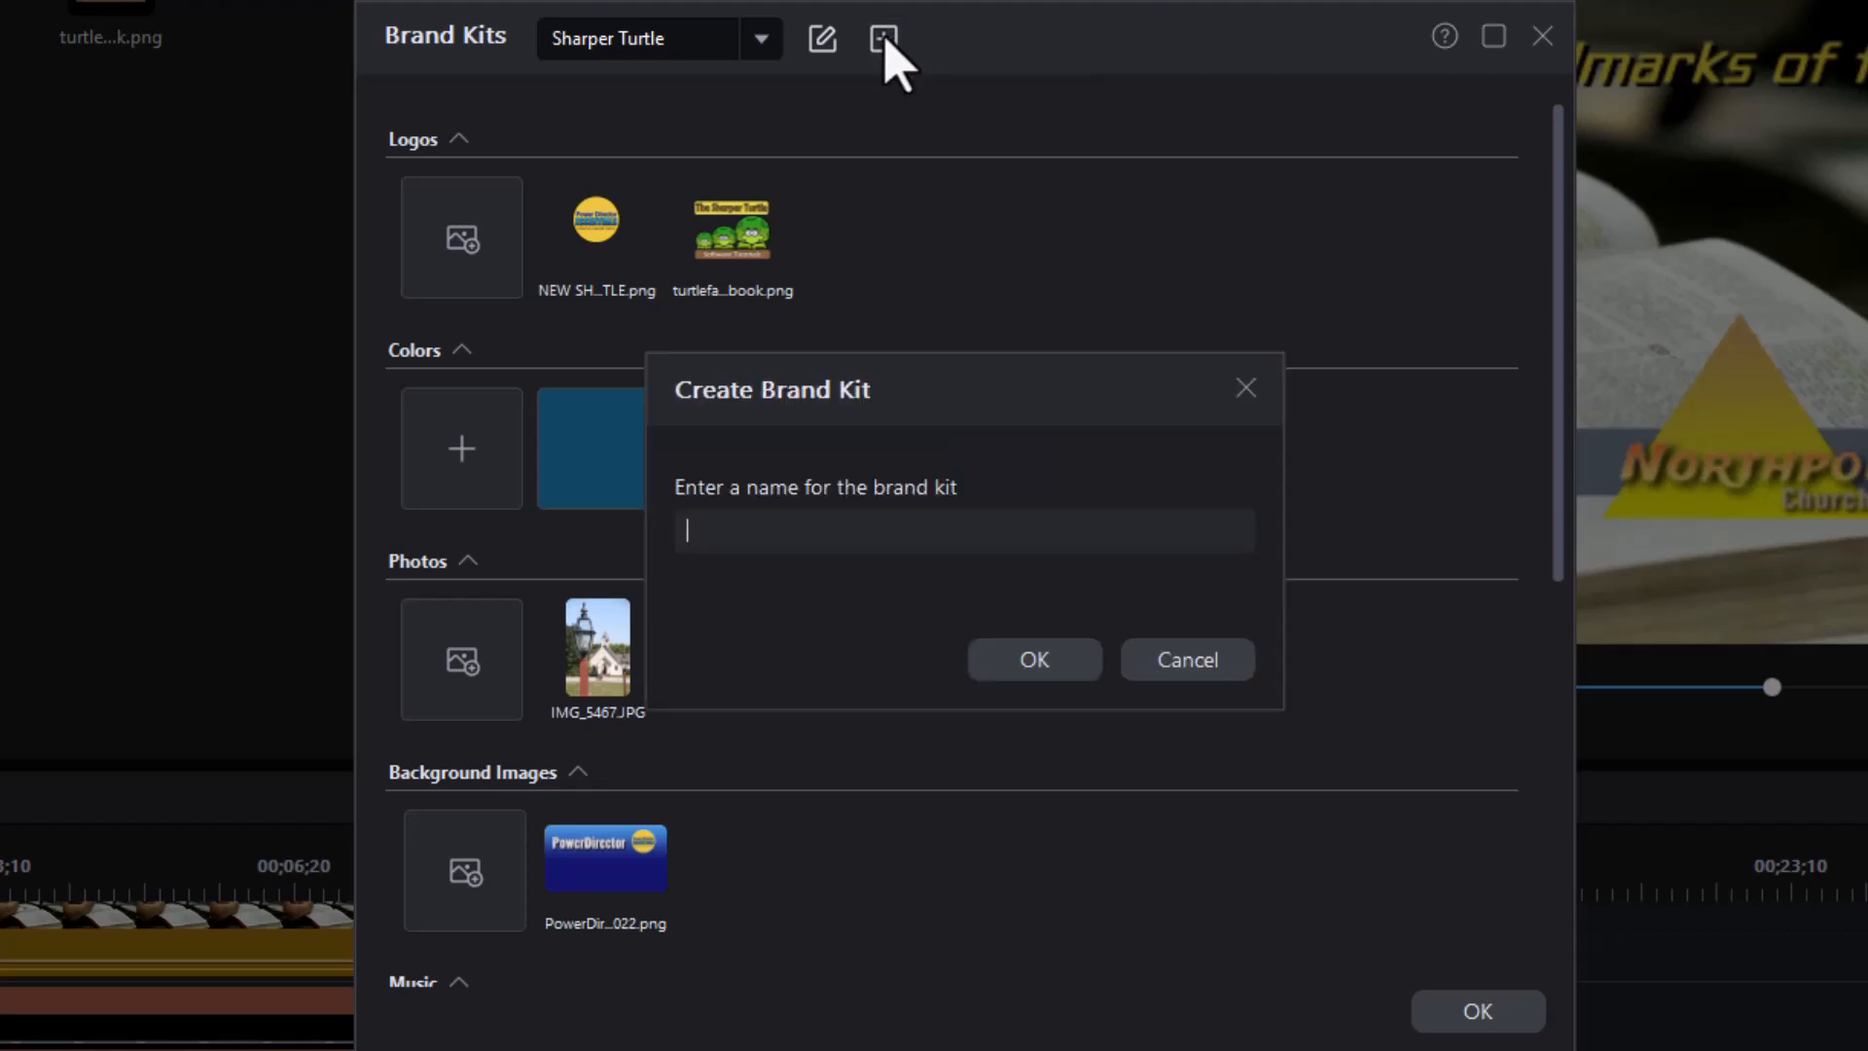
pyautogui.click(849, 527)
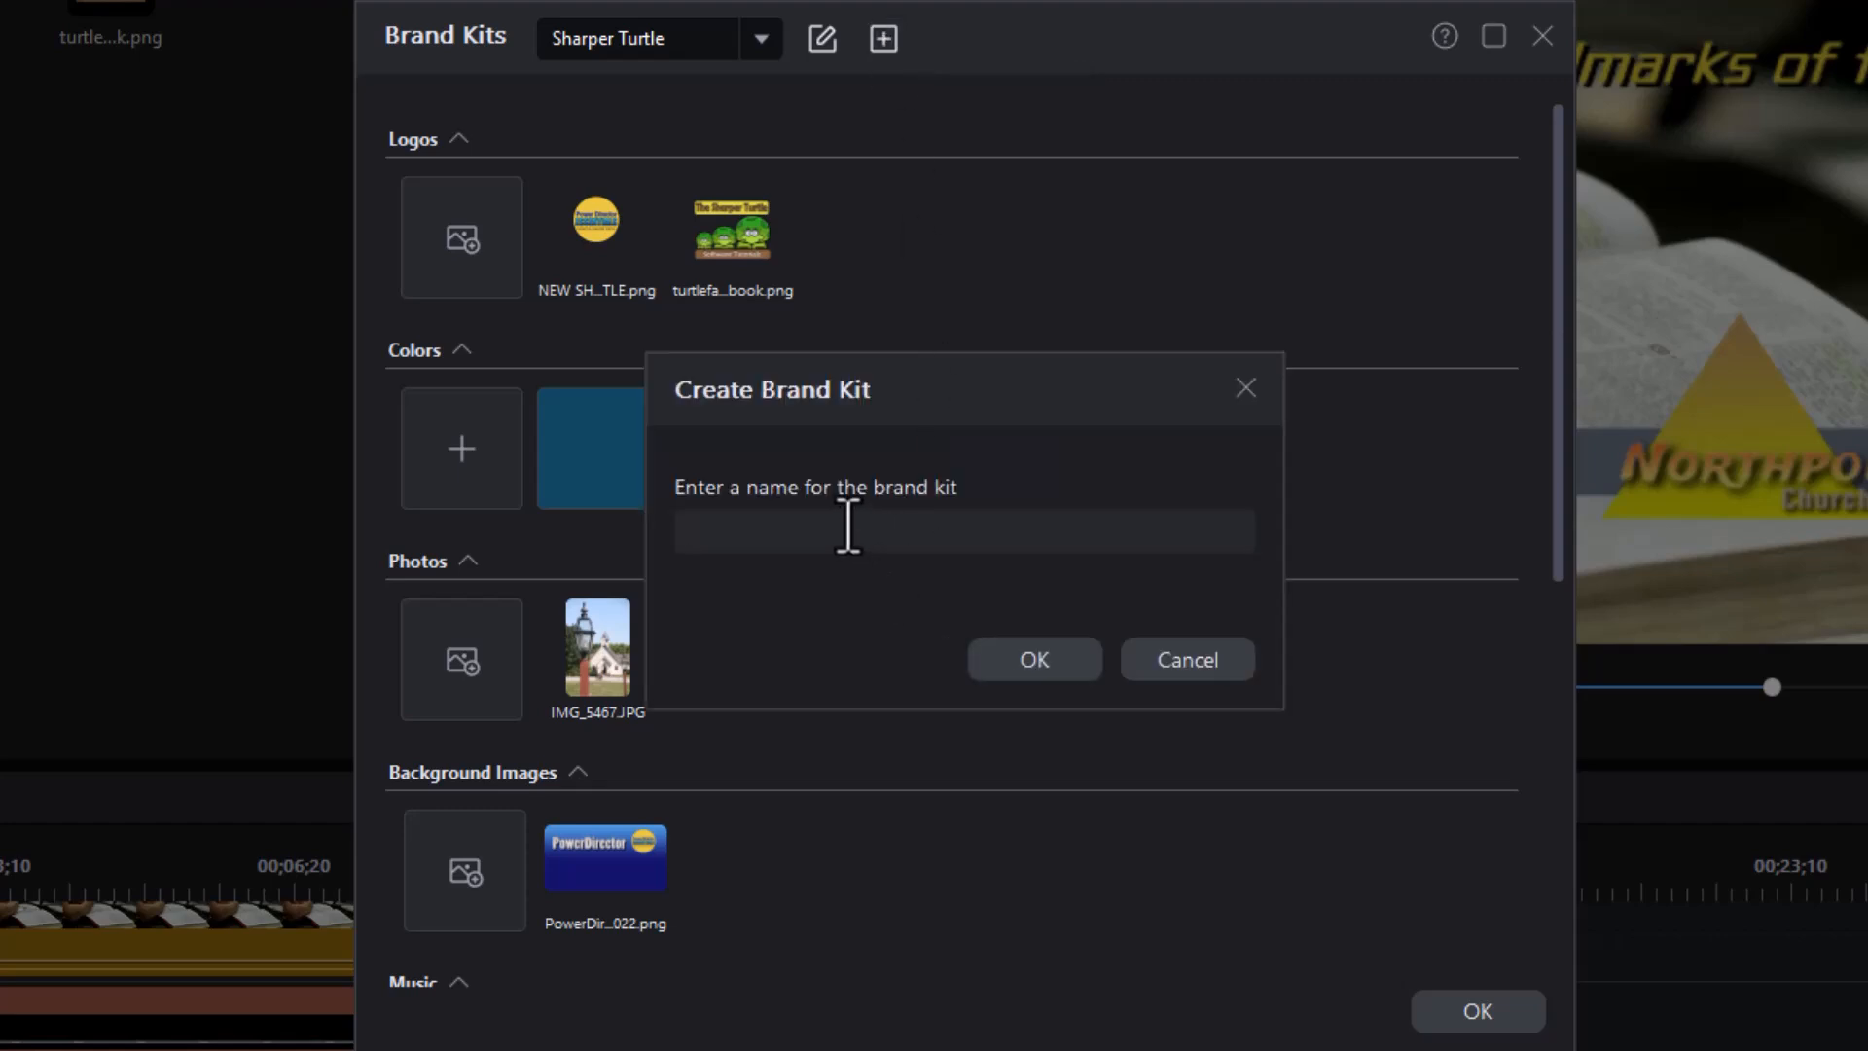
pyautogui.write('ABC Church')
pyautogui.click(1050, 667)
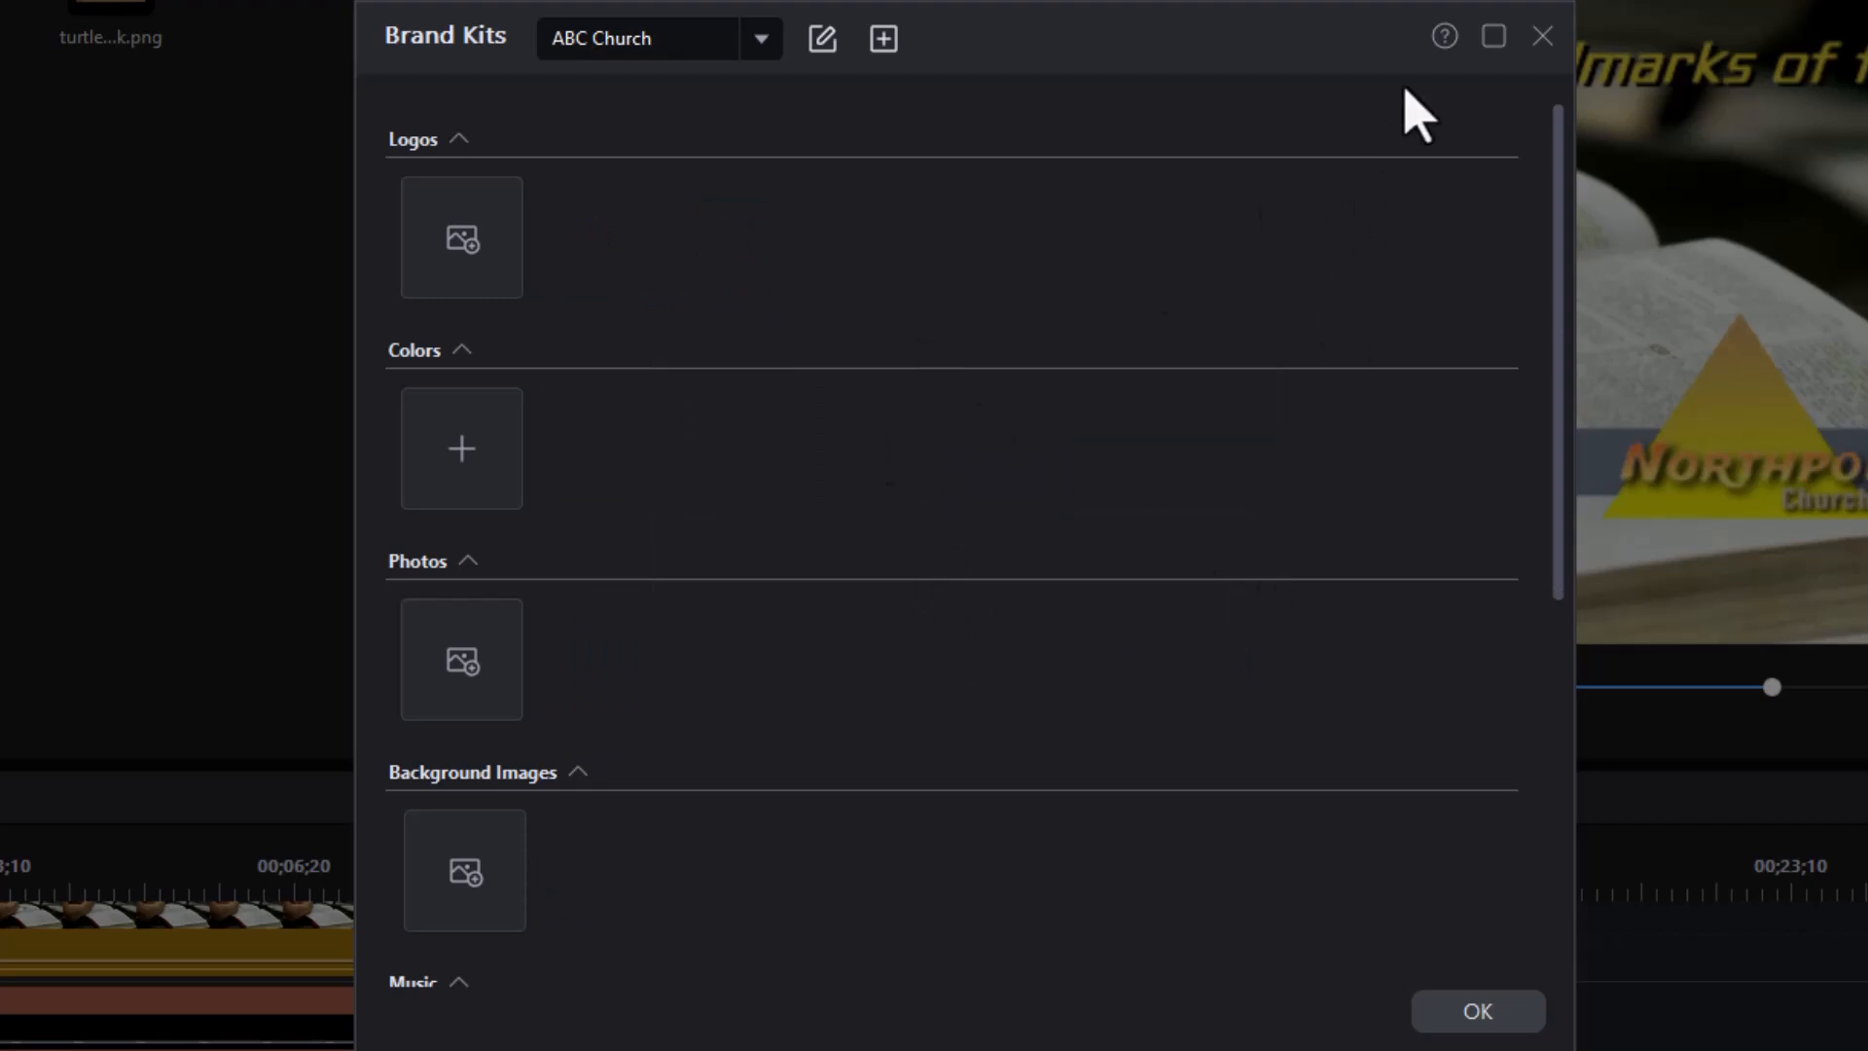
pyautogui.click(1543, 36)
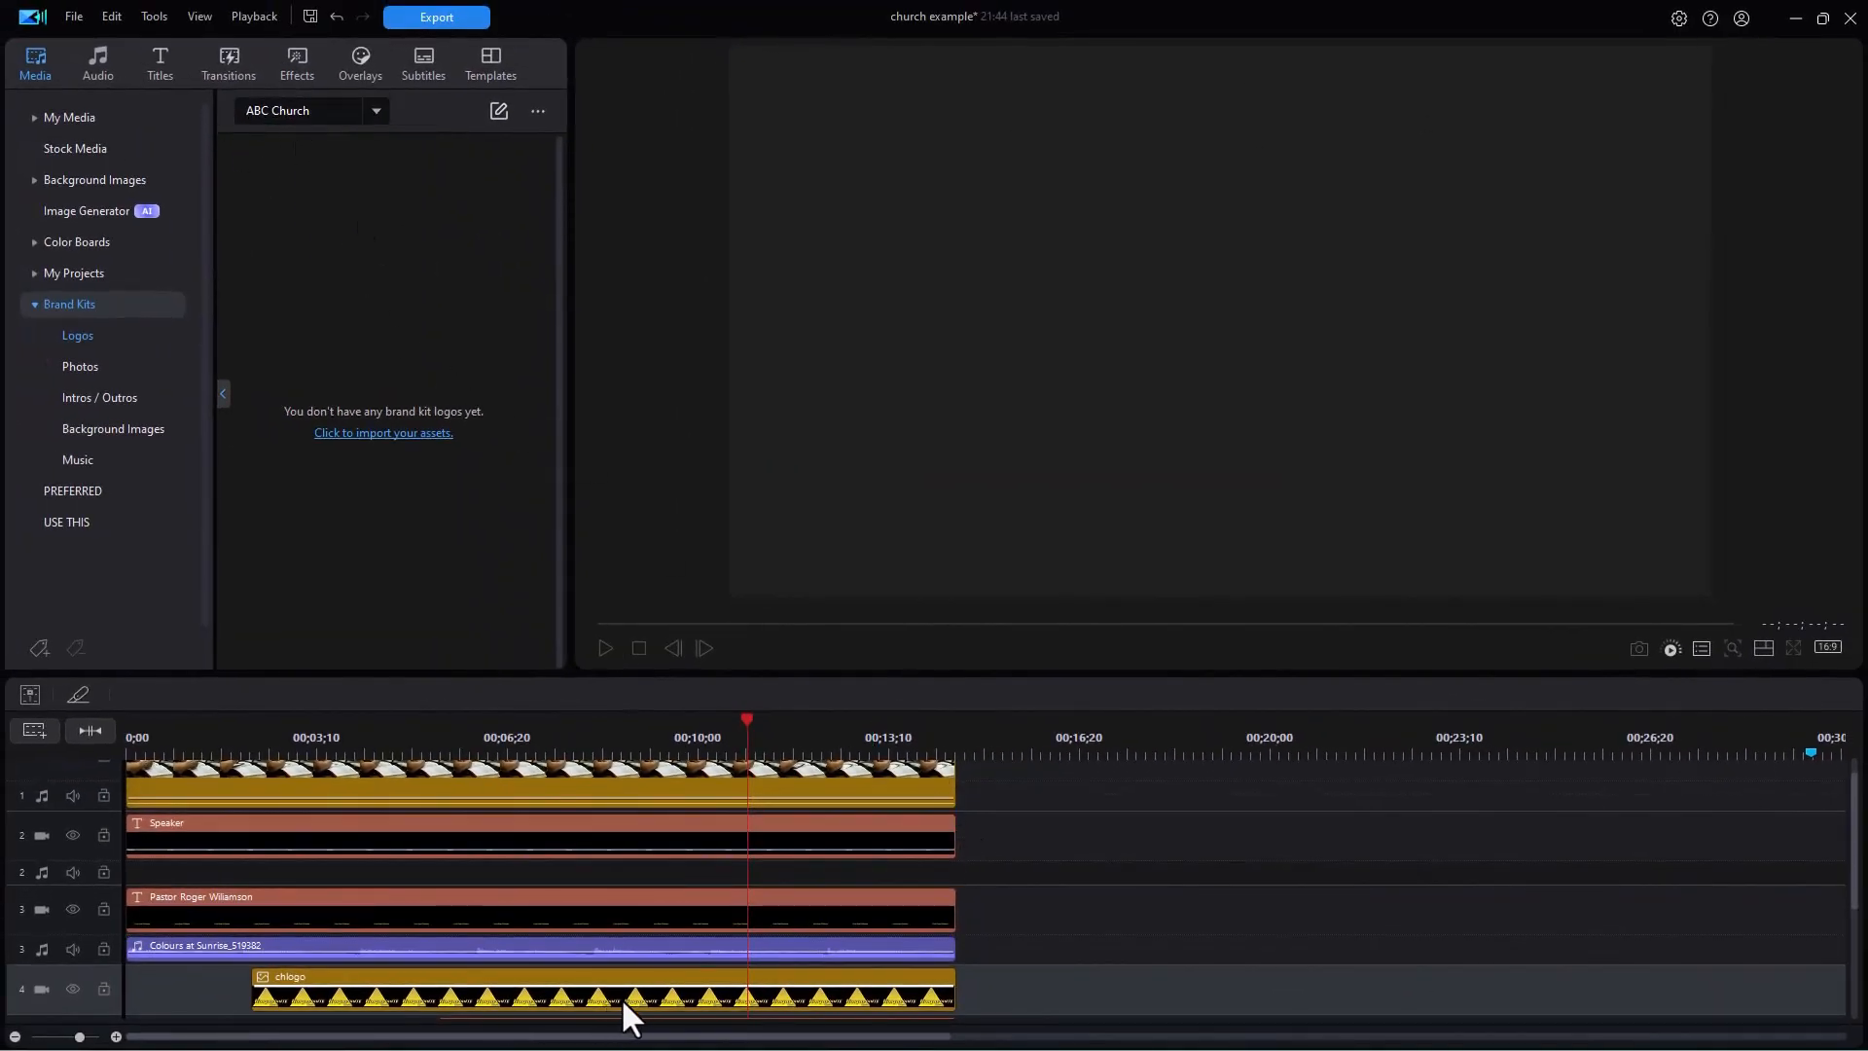
# Step: Look up the file location of the chlogo clip on track 4 in its properties
pyautogui.click(634, 745)
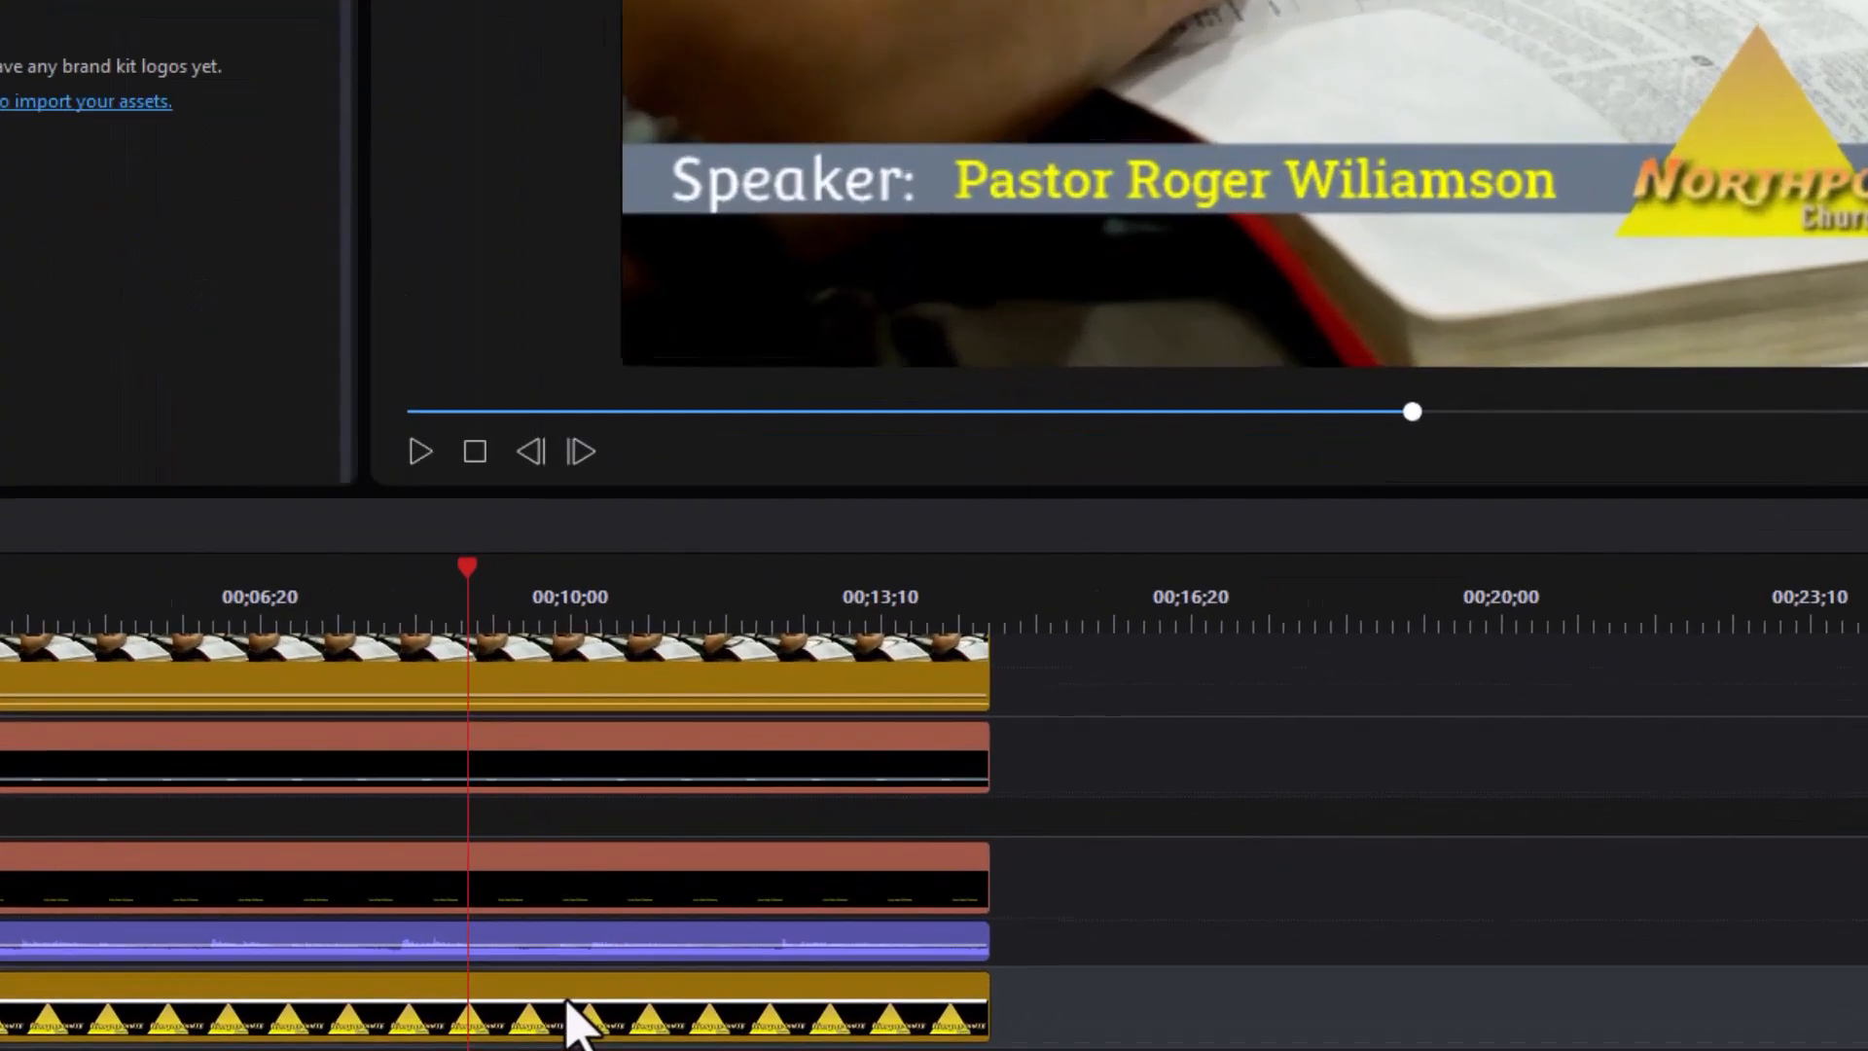
pyautogui.rightClick(693, 987)
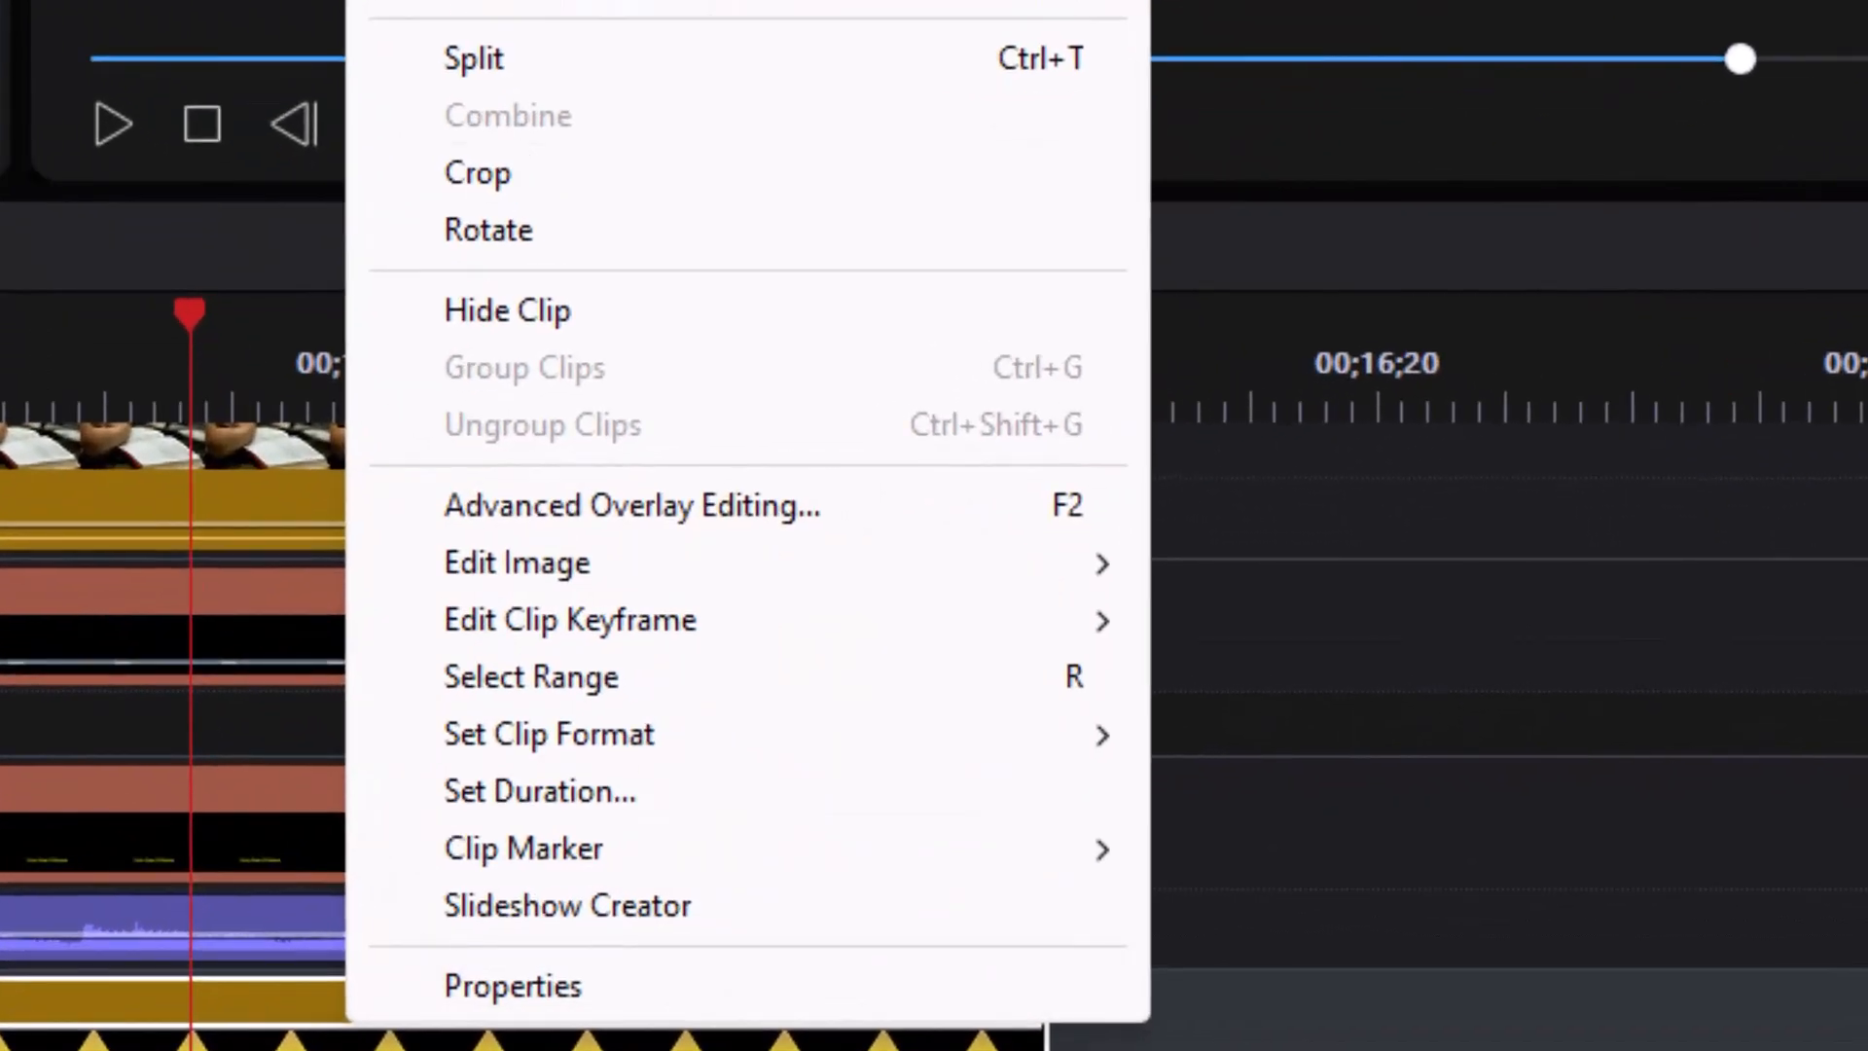
pyautogui.click(574, 982)
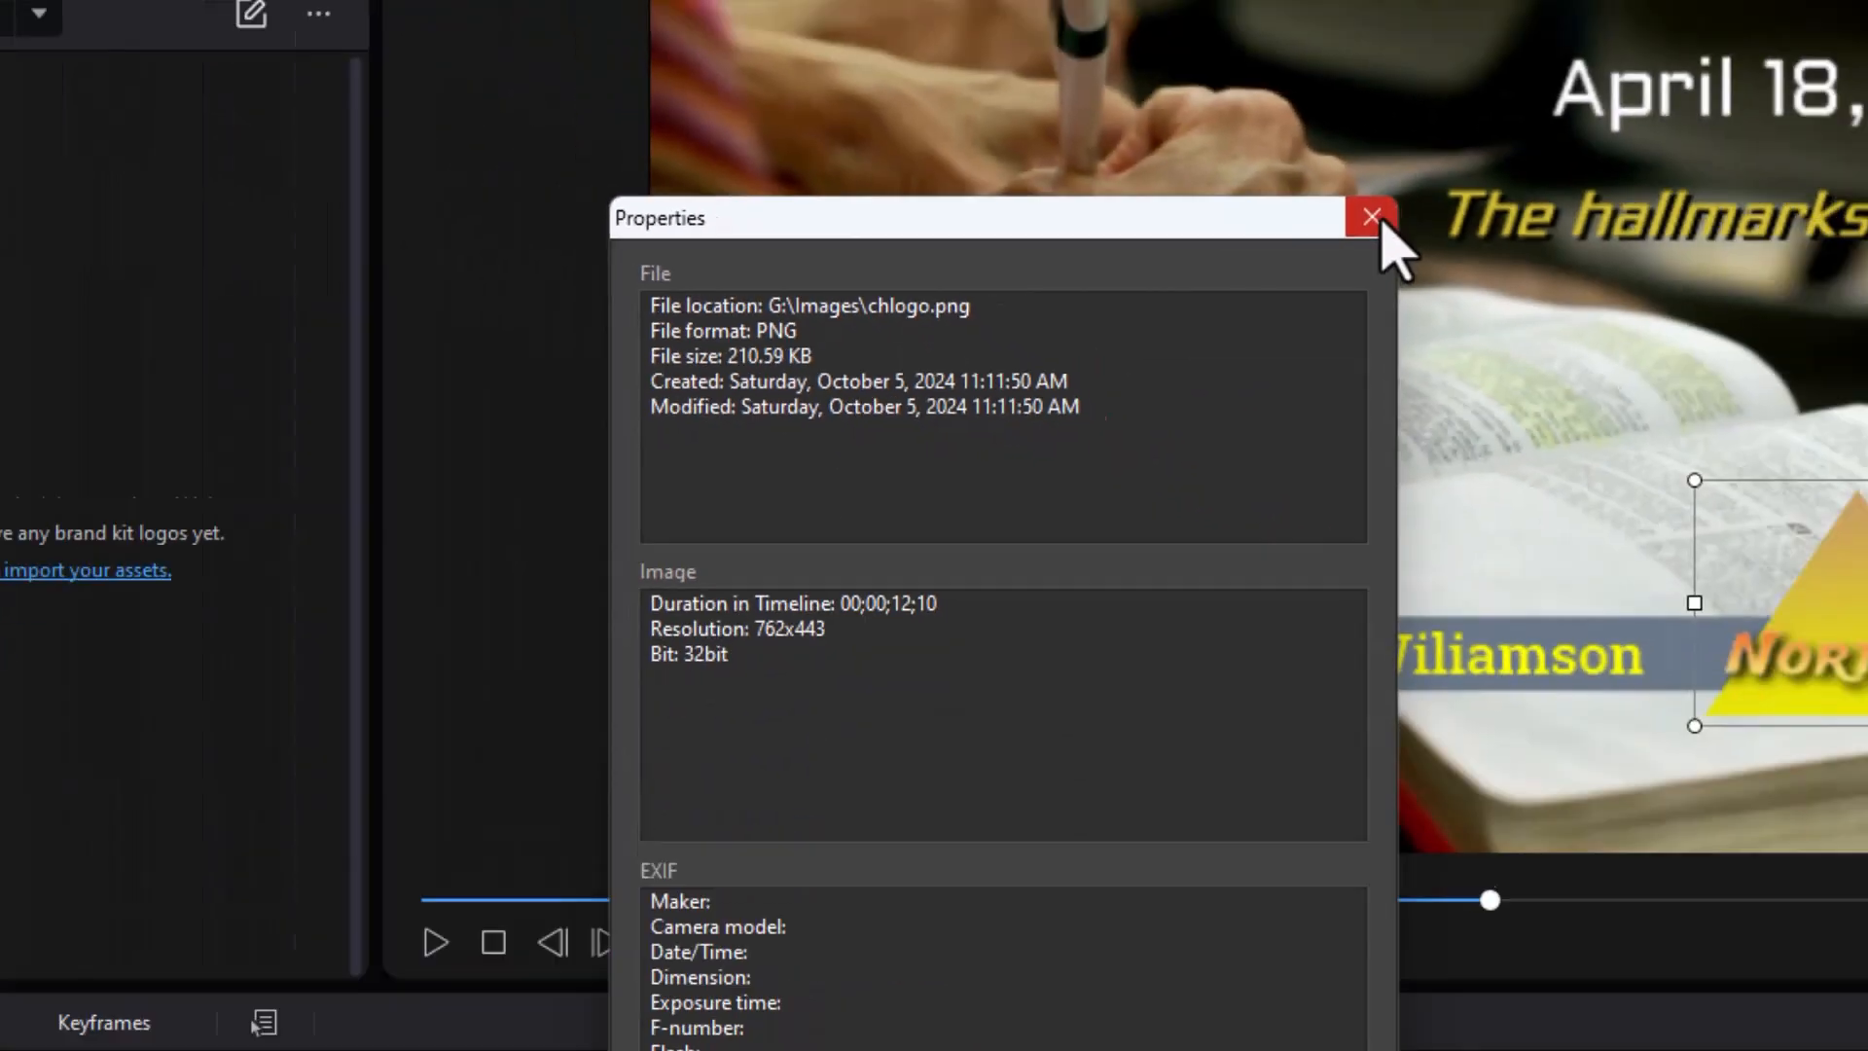
pyautogui.click(1375, 216)
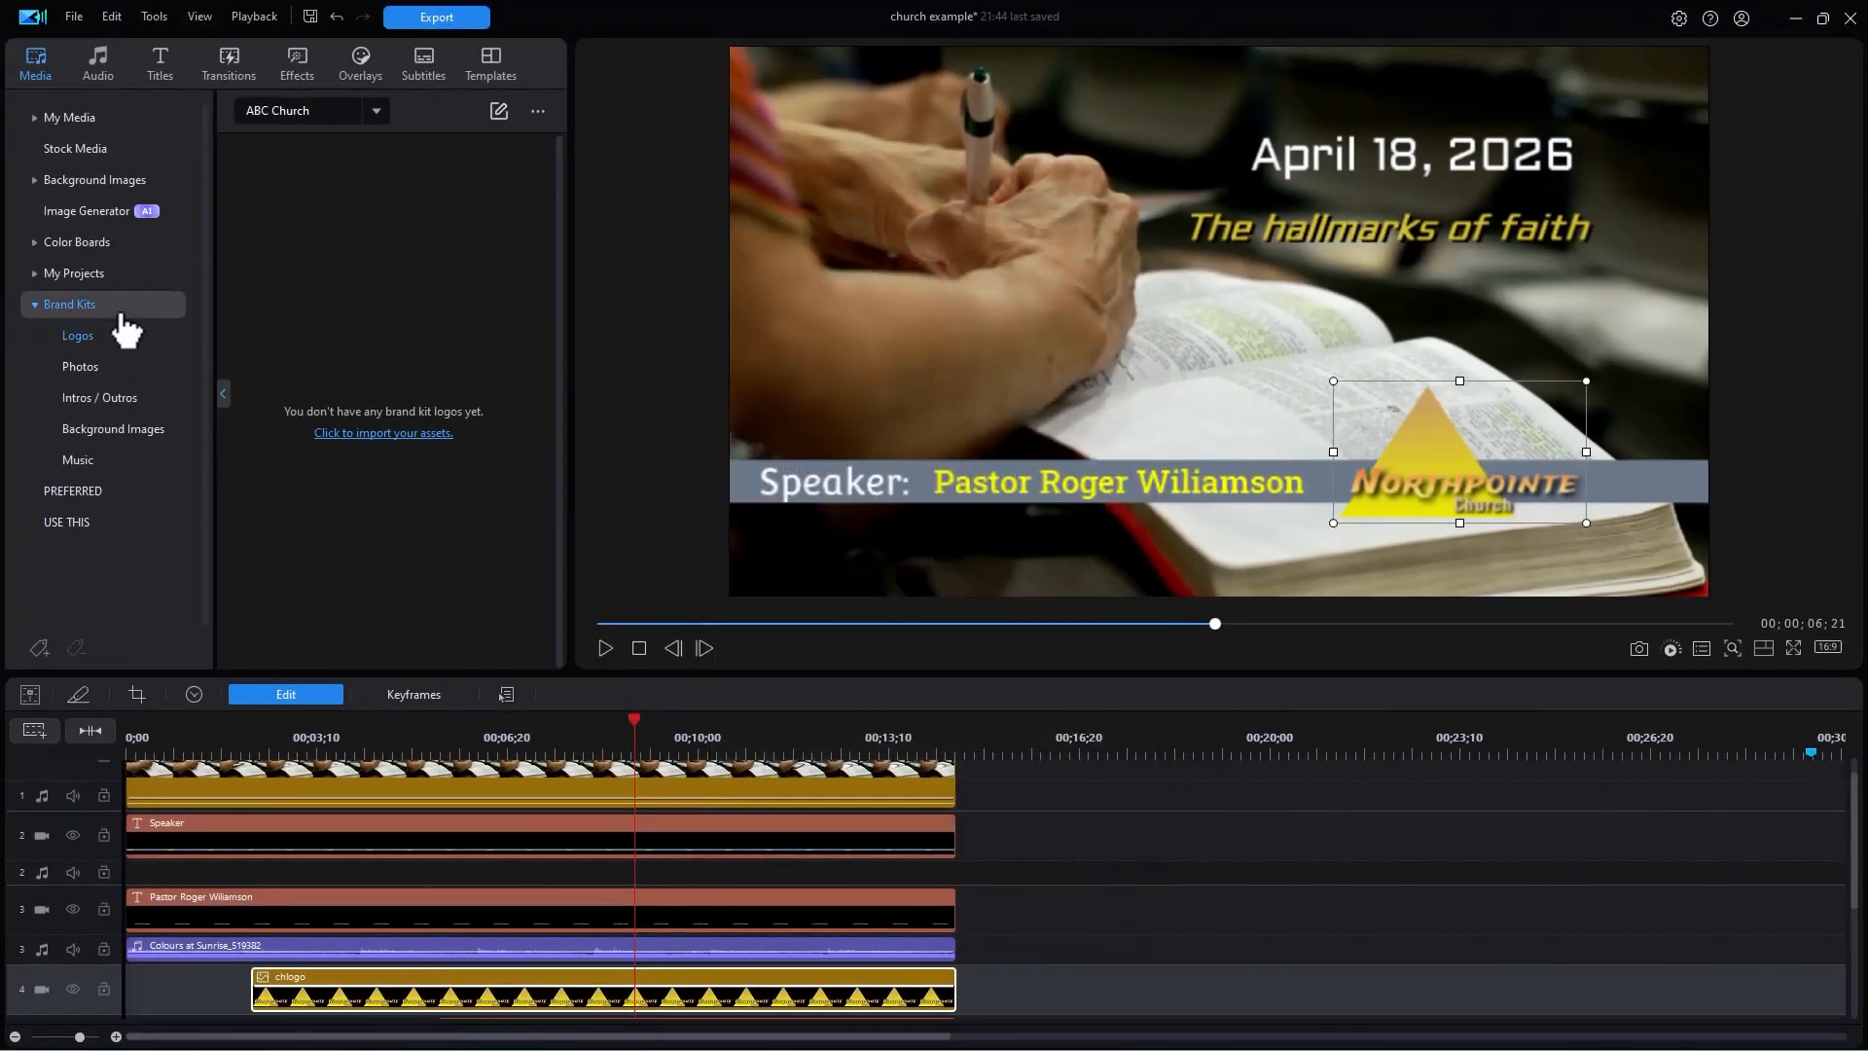
# Step: Reopen the ABC Church brand kit for editing and import chlogo.png from the Images folder as its logo
pyautogui.click(498, 111)
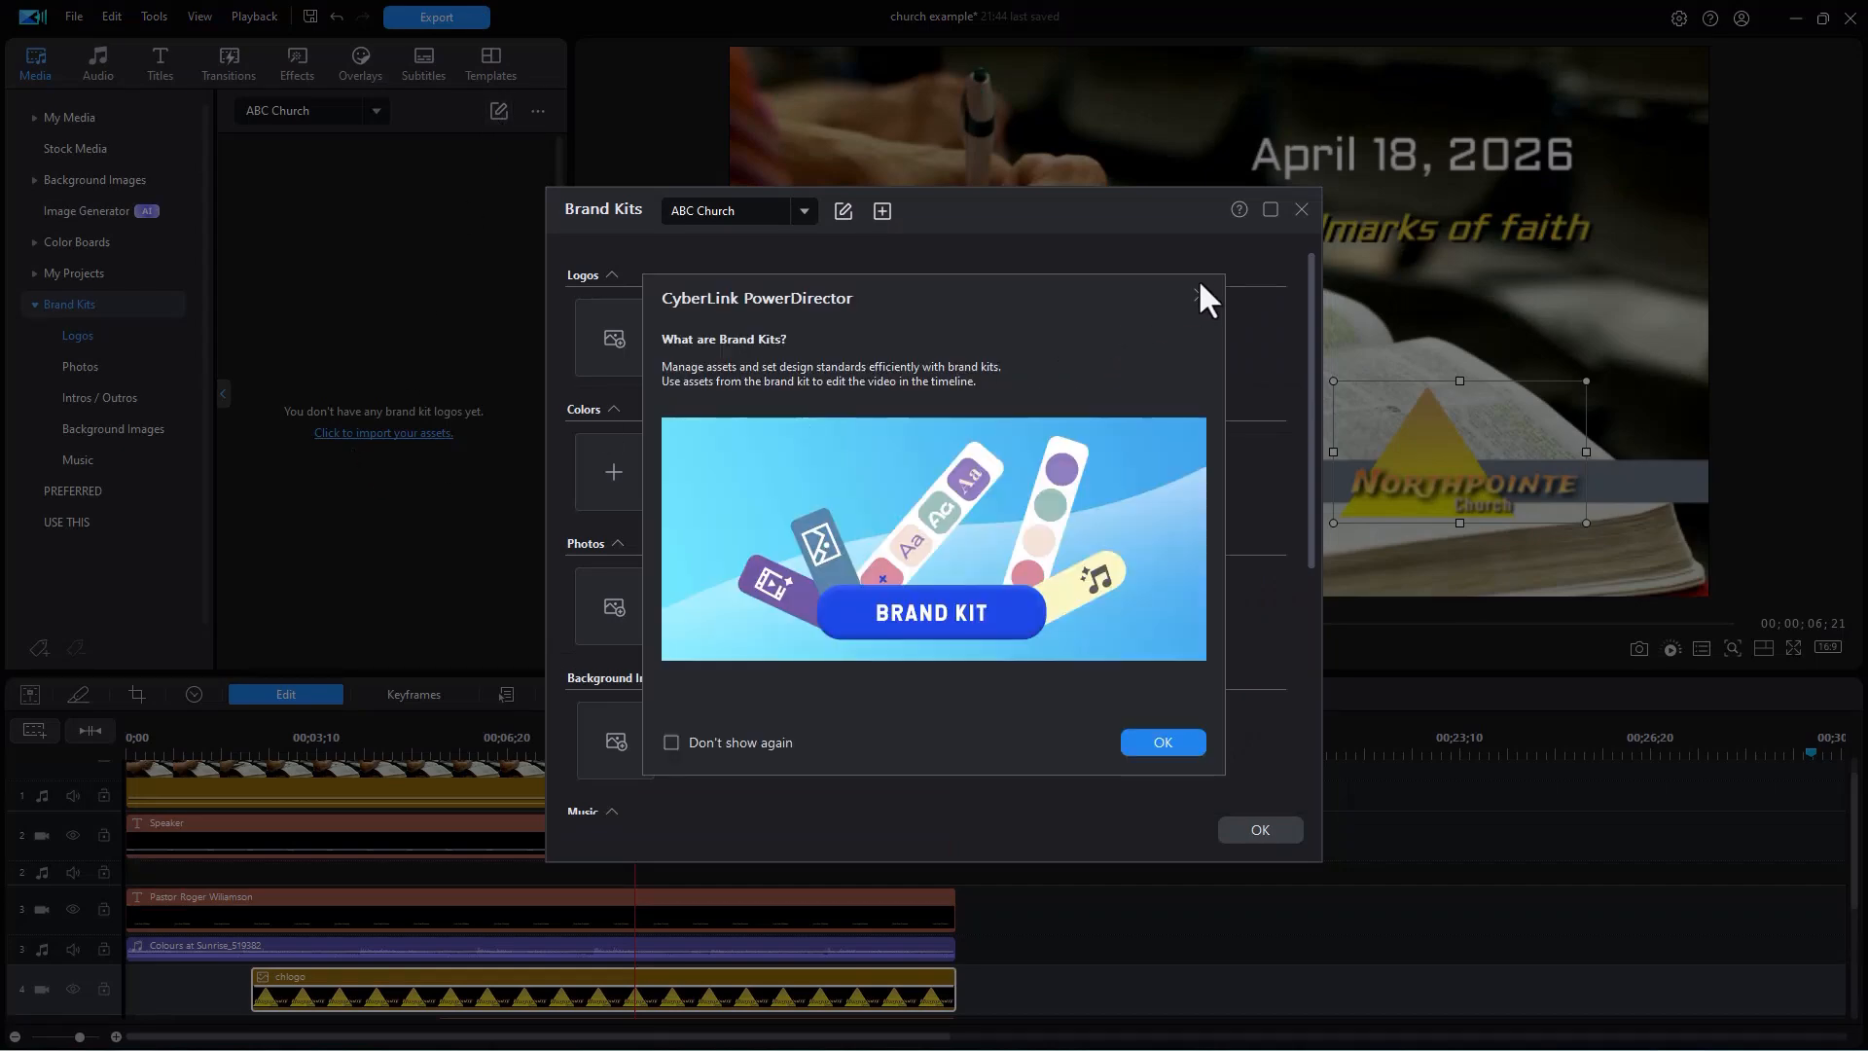
pyautogui.click(1201, 292)
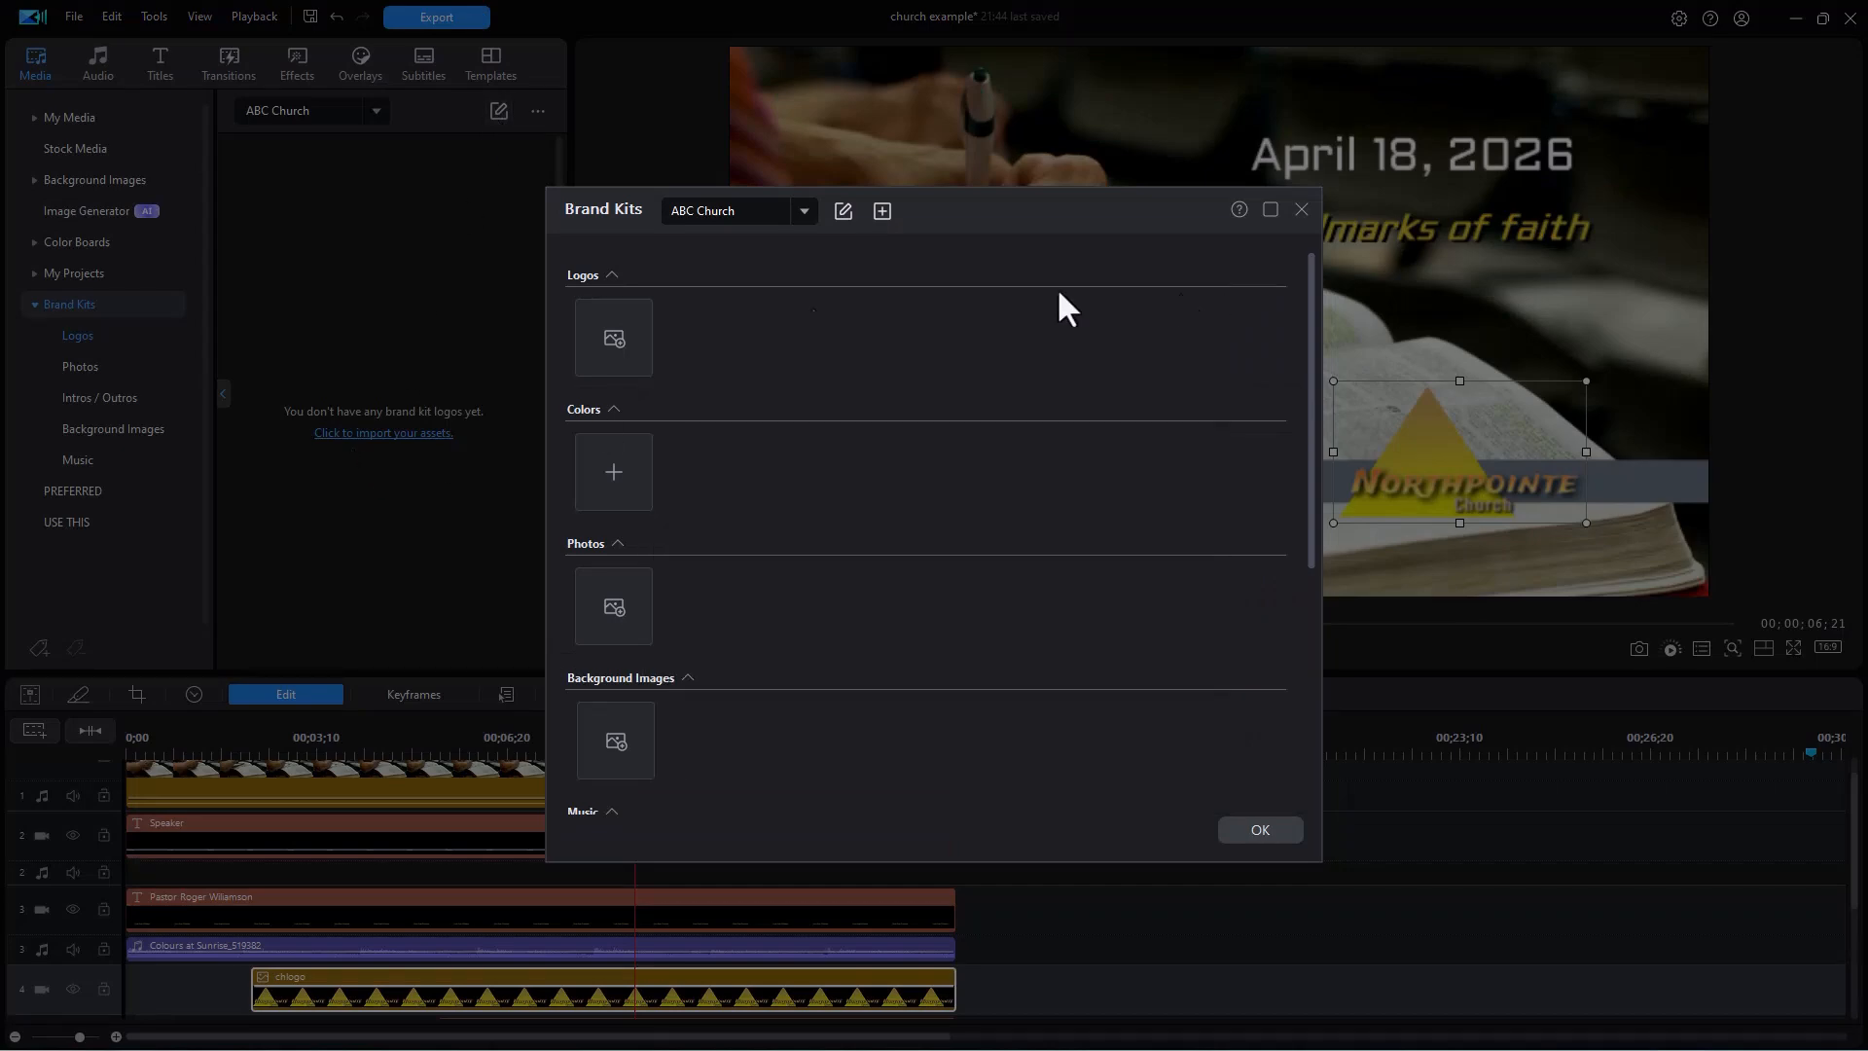
pyautogui.click(628, 342)
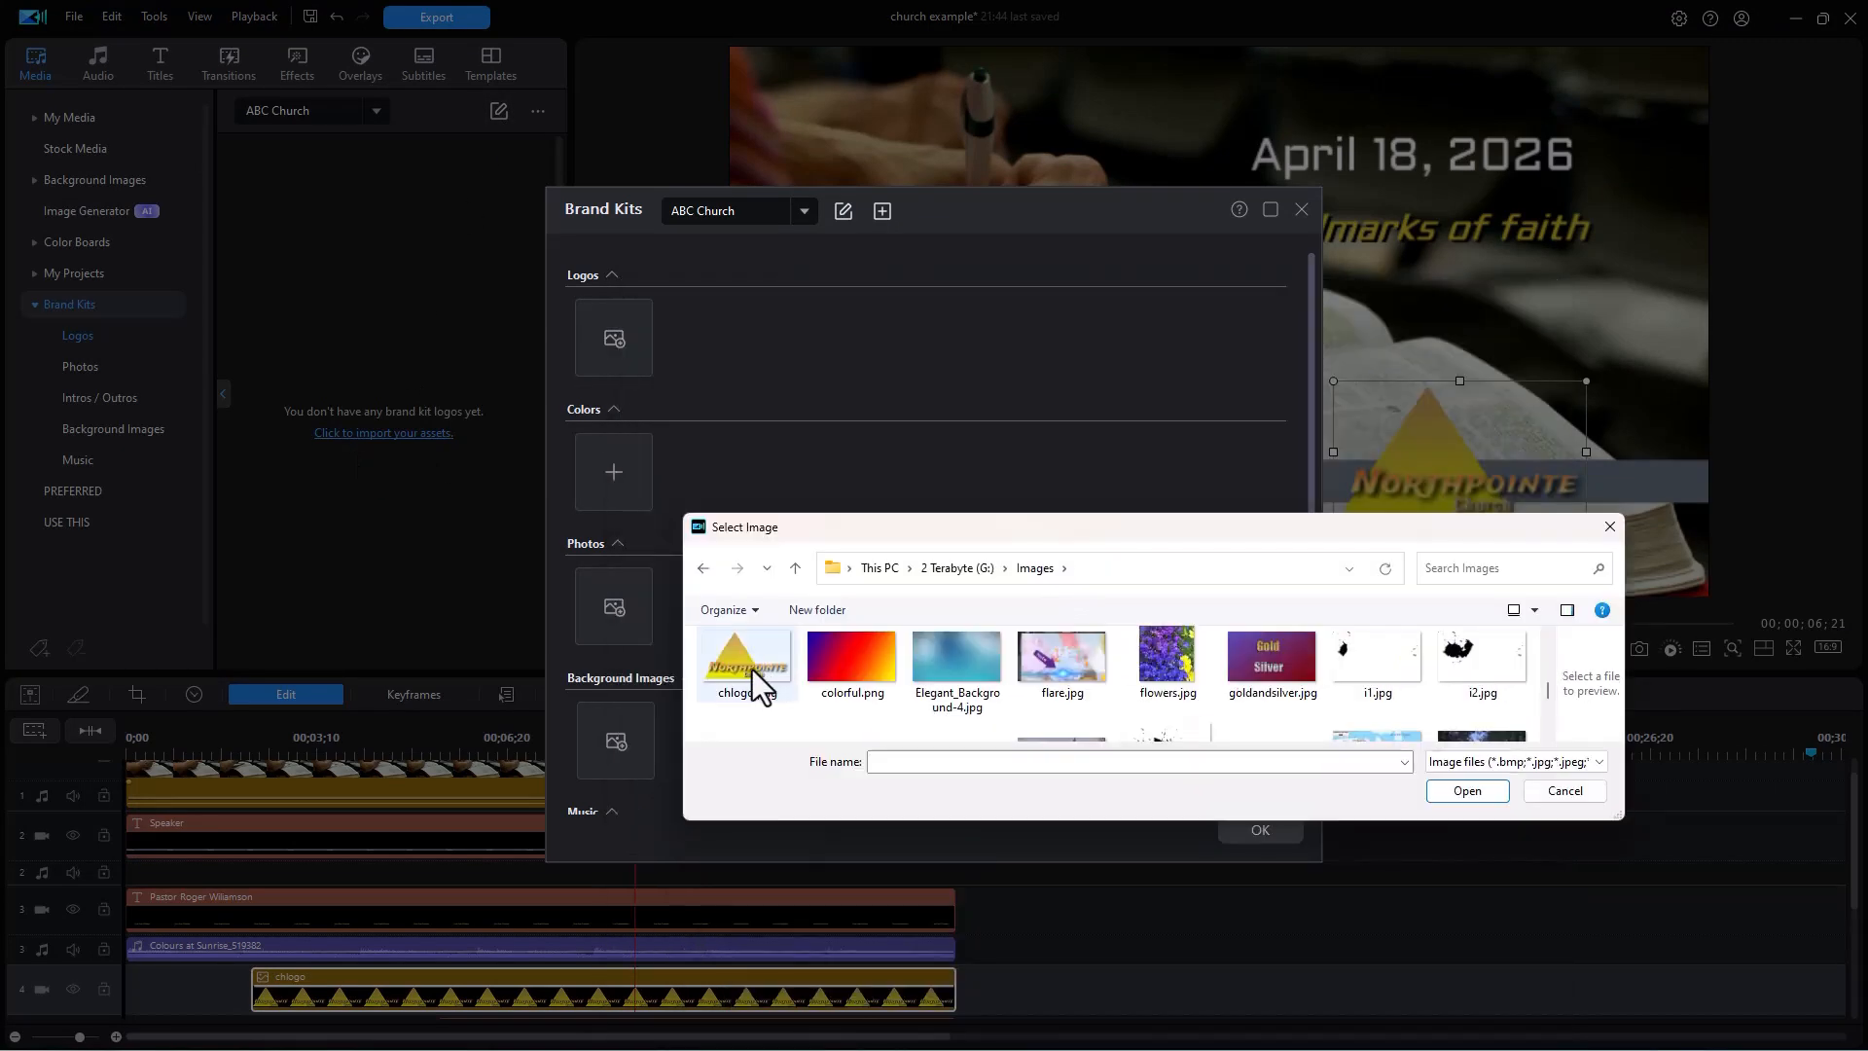
pyautogui.click(743, 659)
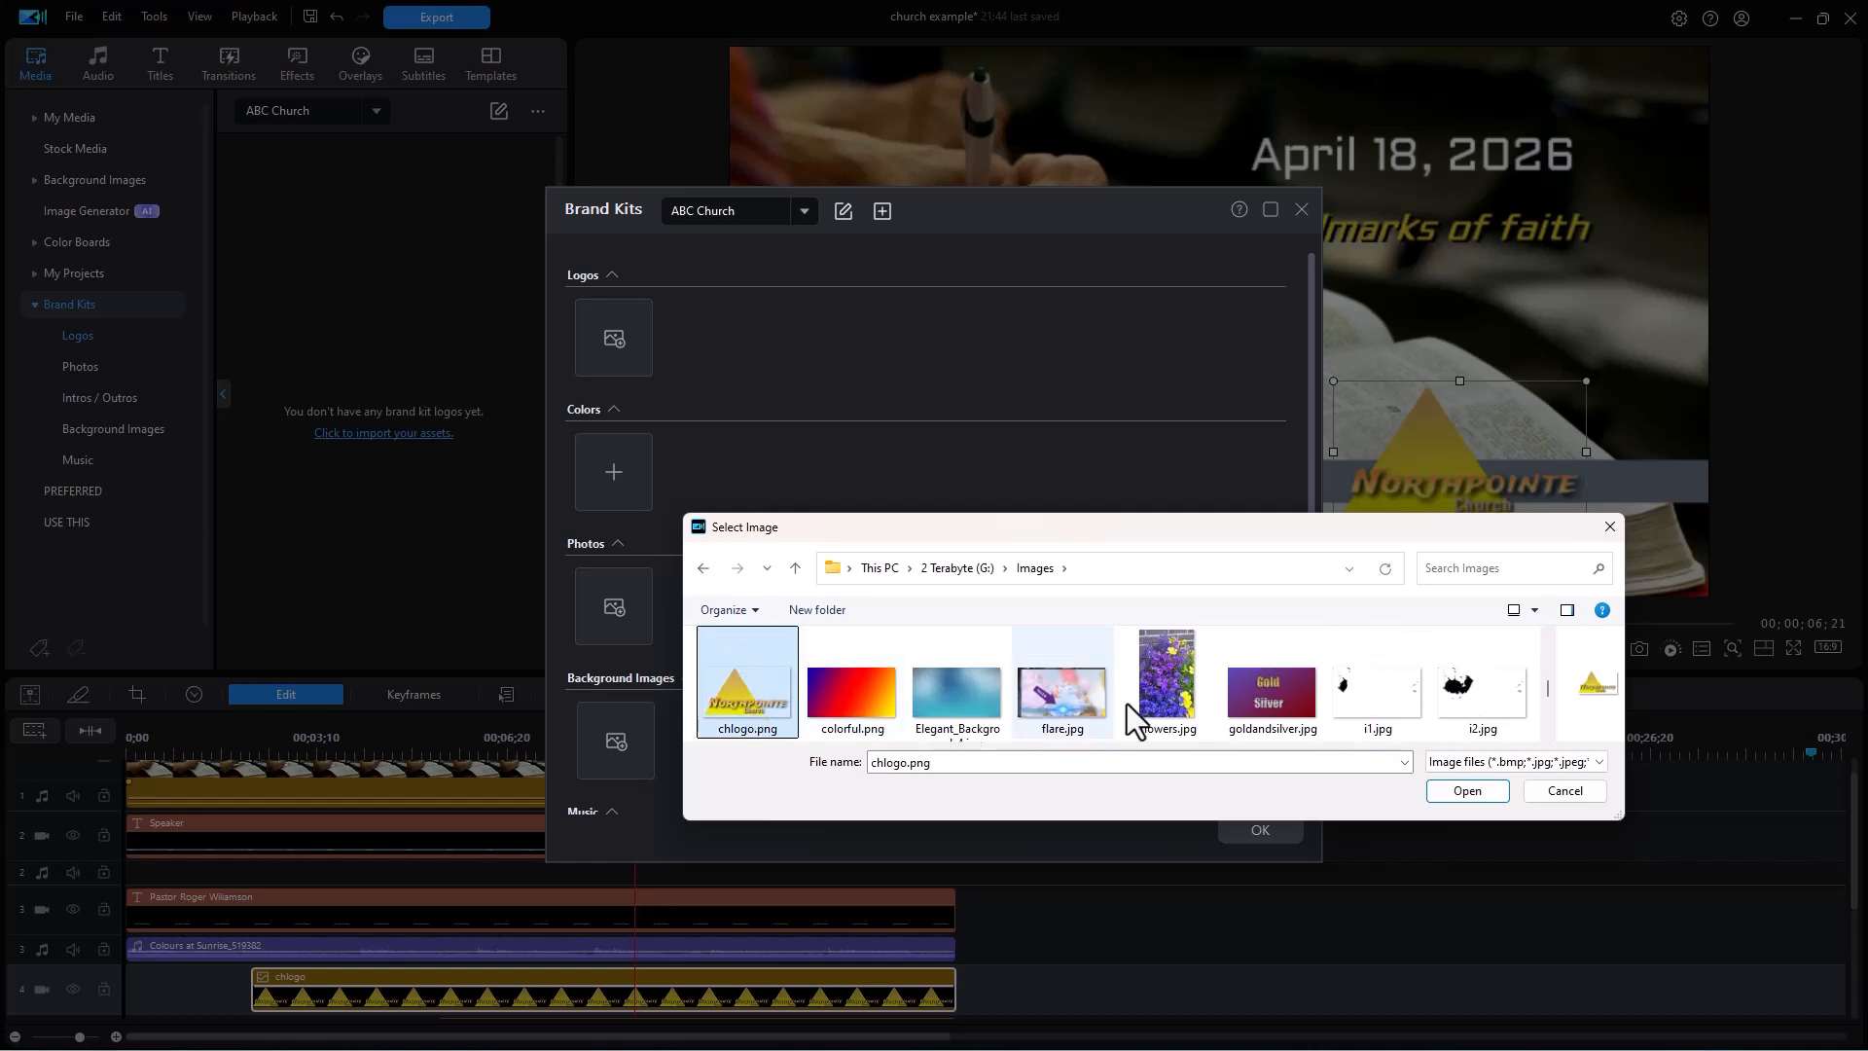
pyautogui.click(1474, 791)
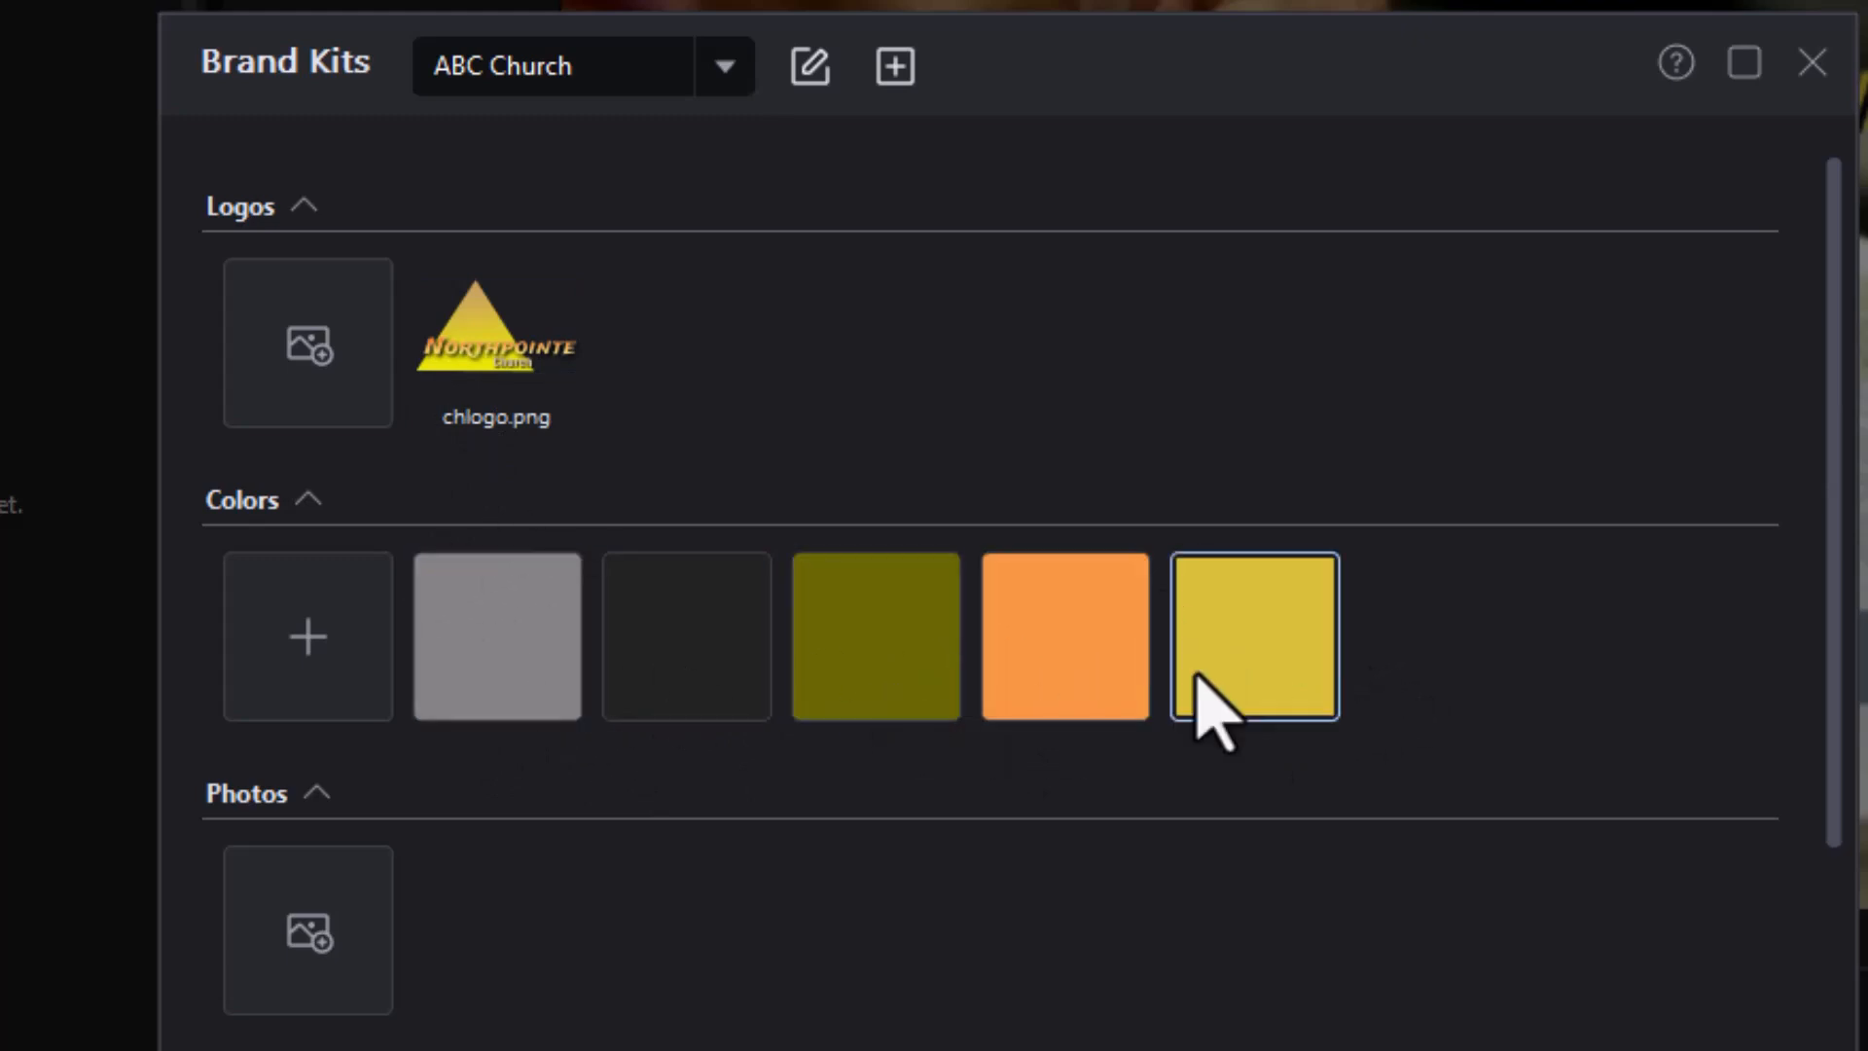
# Step: Delete the near-black swatch from the ABC Church brand kit's colors
pyautogui.rightClick(677, 628)
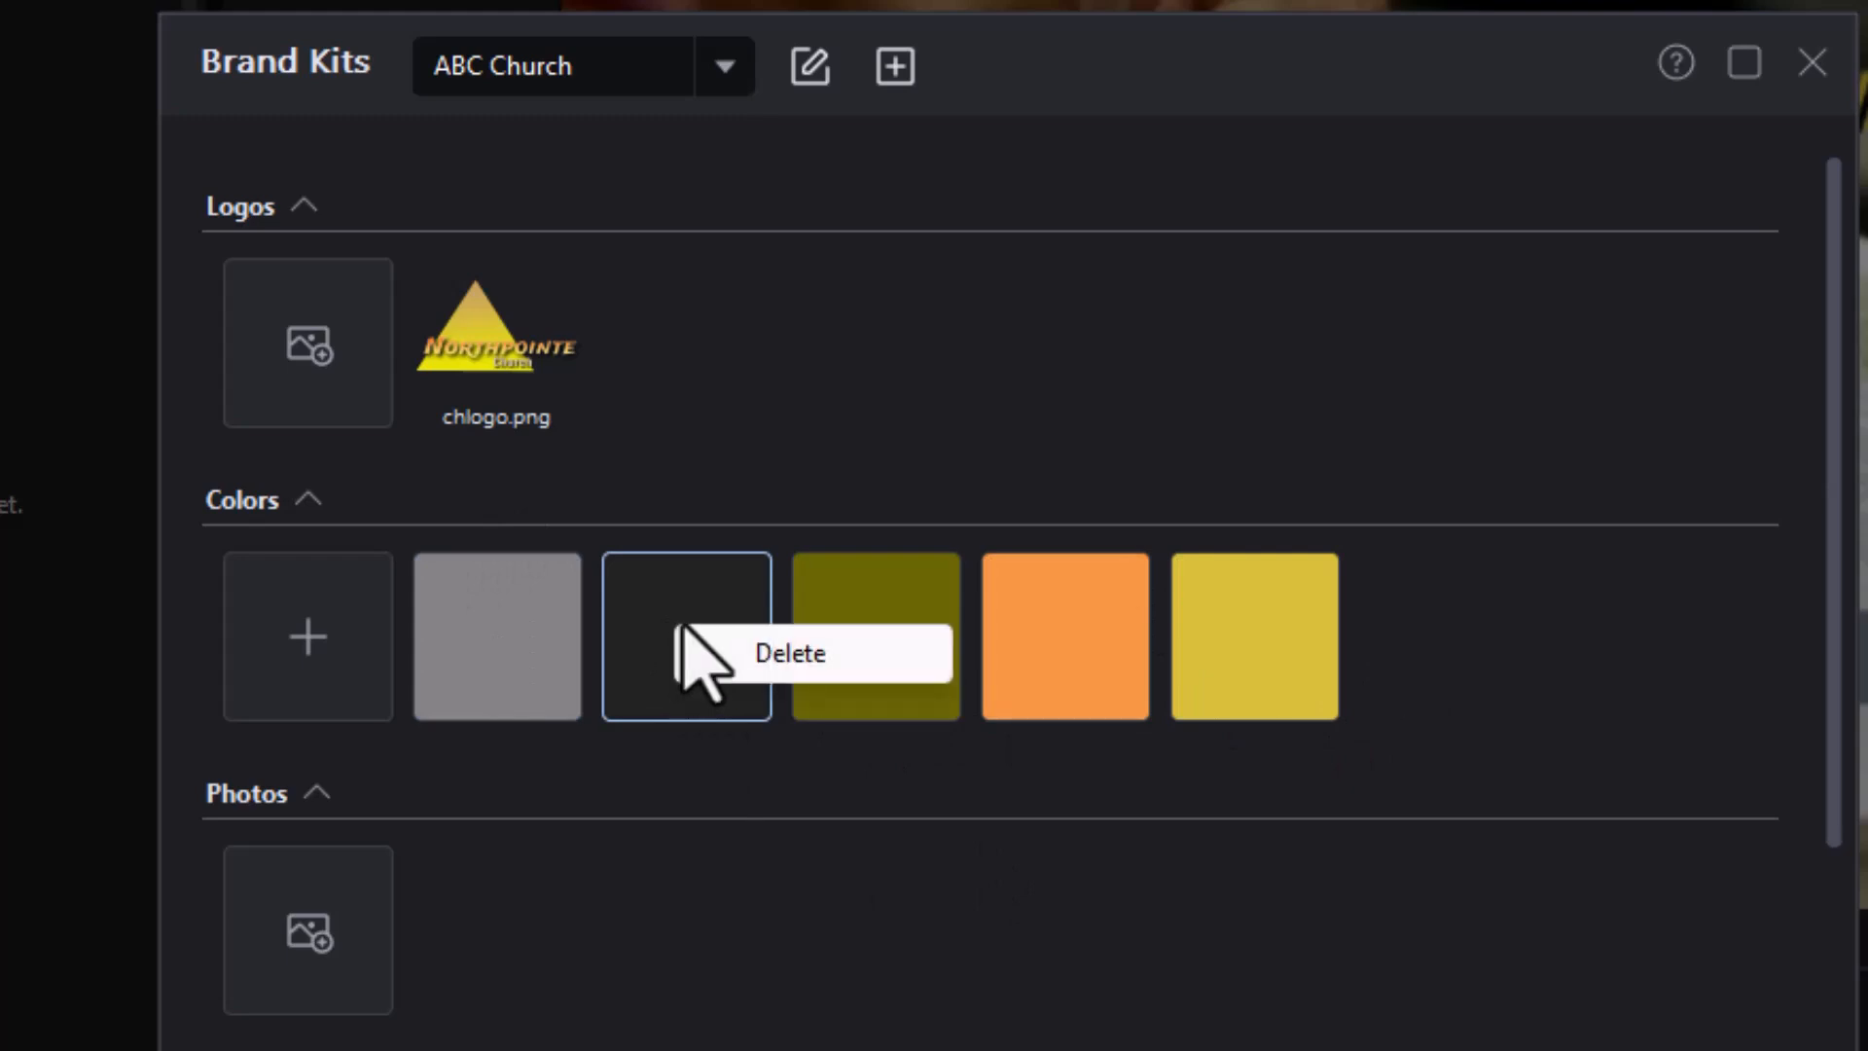
pyautogui.click(757, 653)
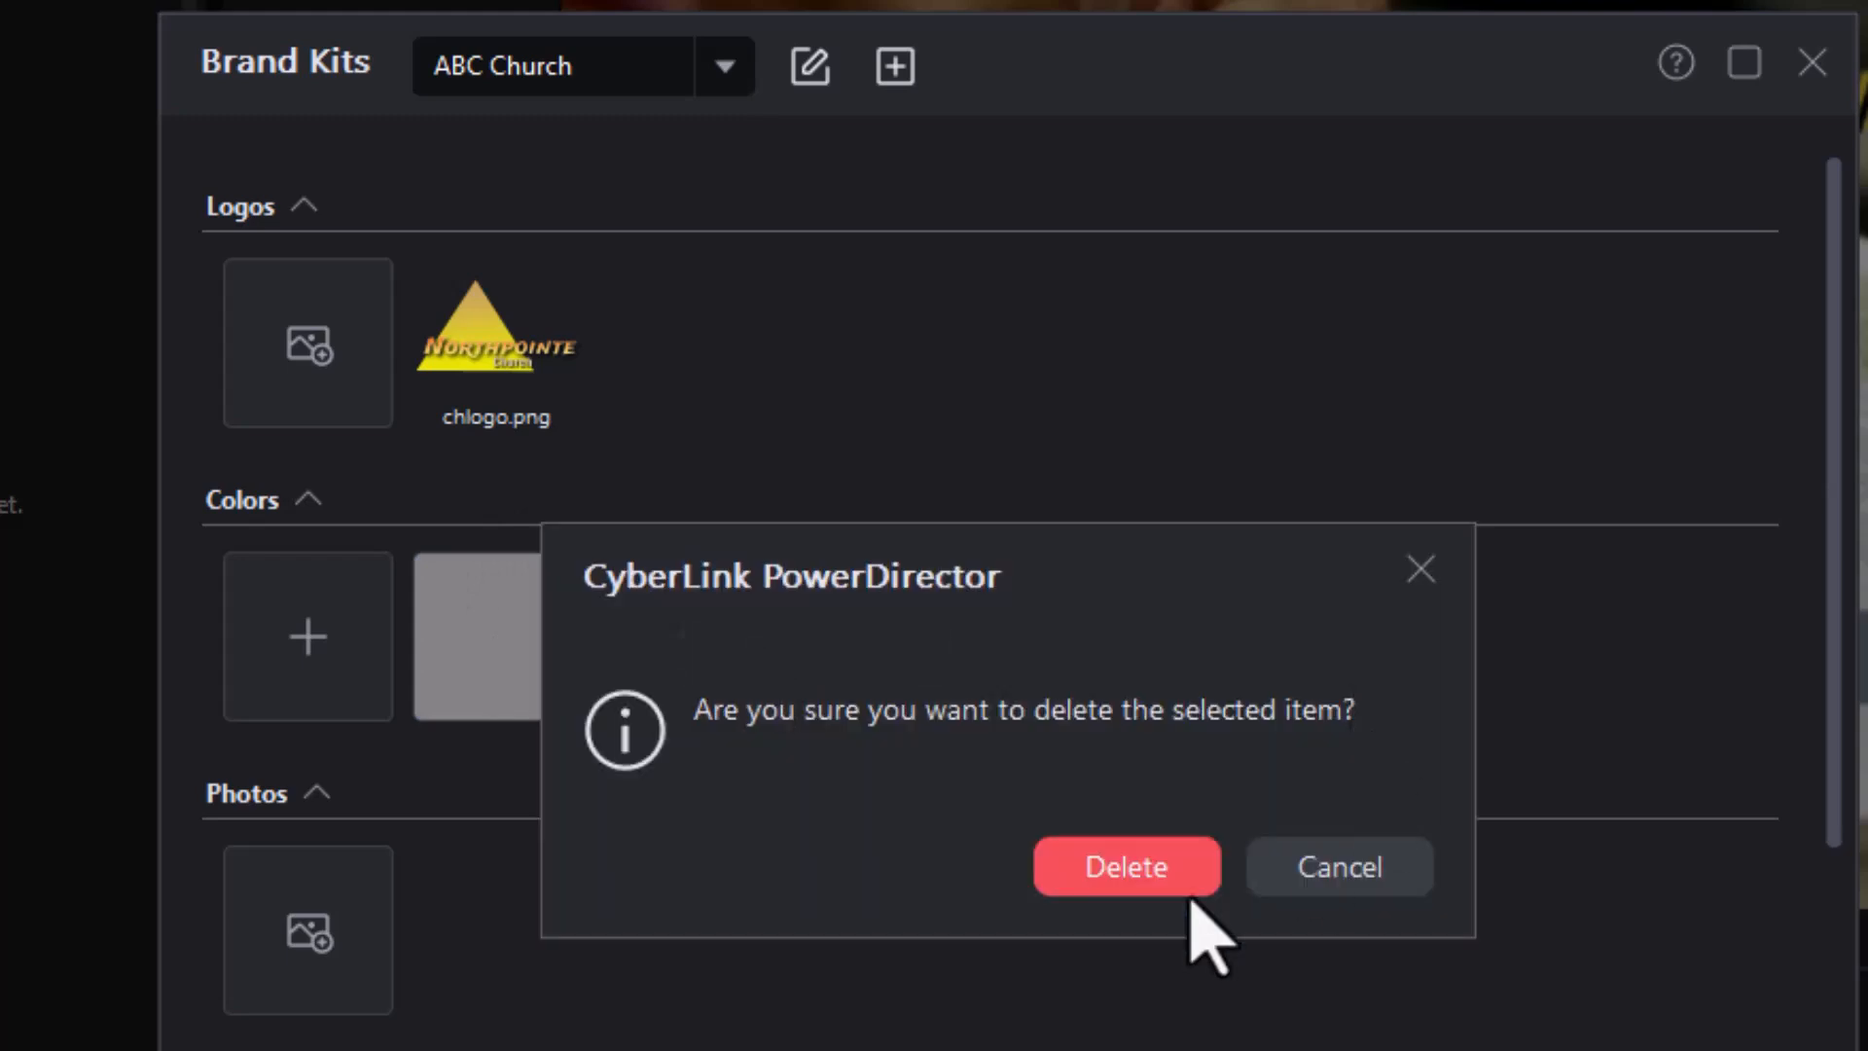
pyautogui.click(1156, 866)
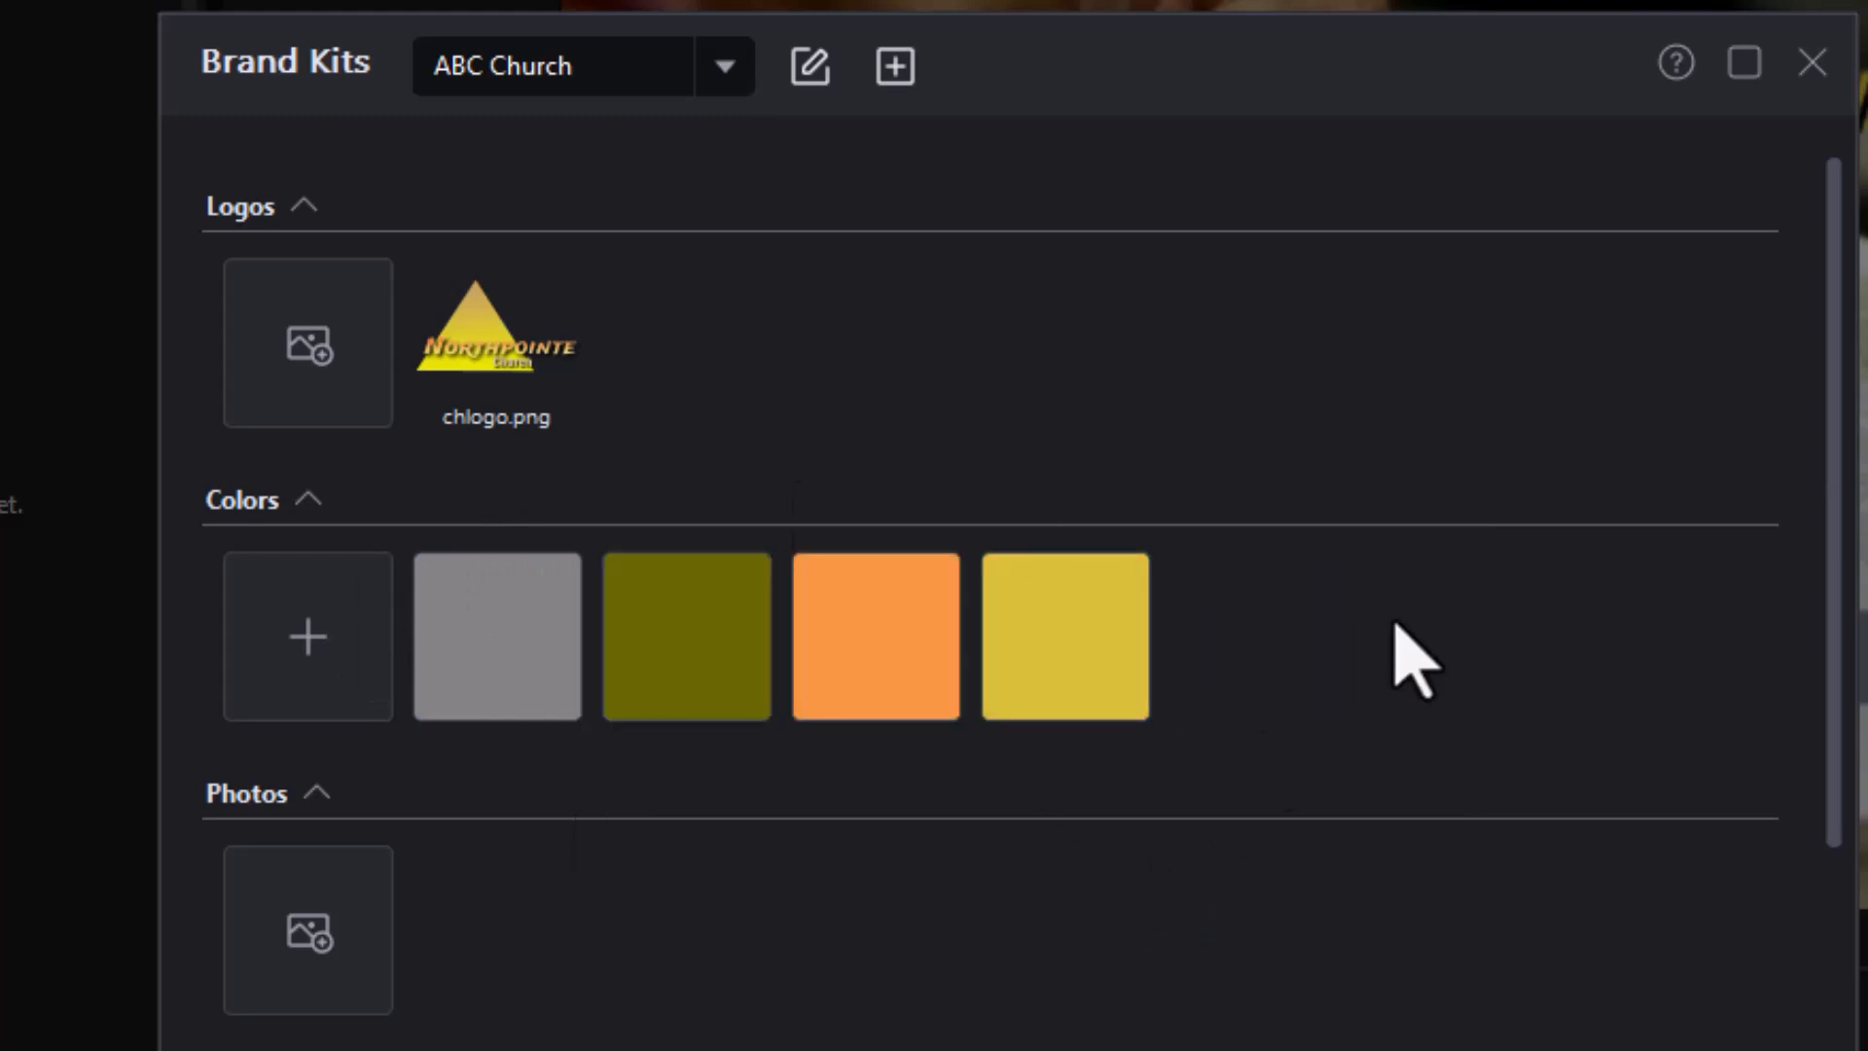
# Step: Import river.jpg from the Temp Erase folder into the brand kit's photos
pyautogui.click(324, 939)
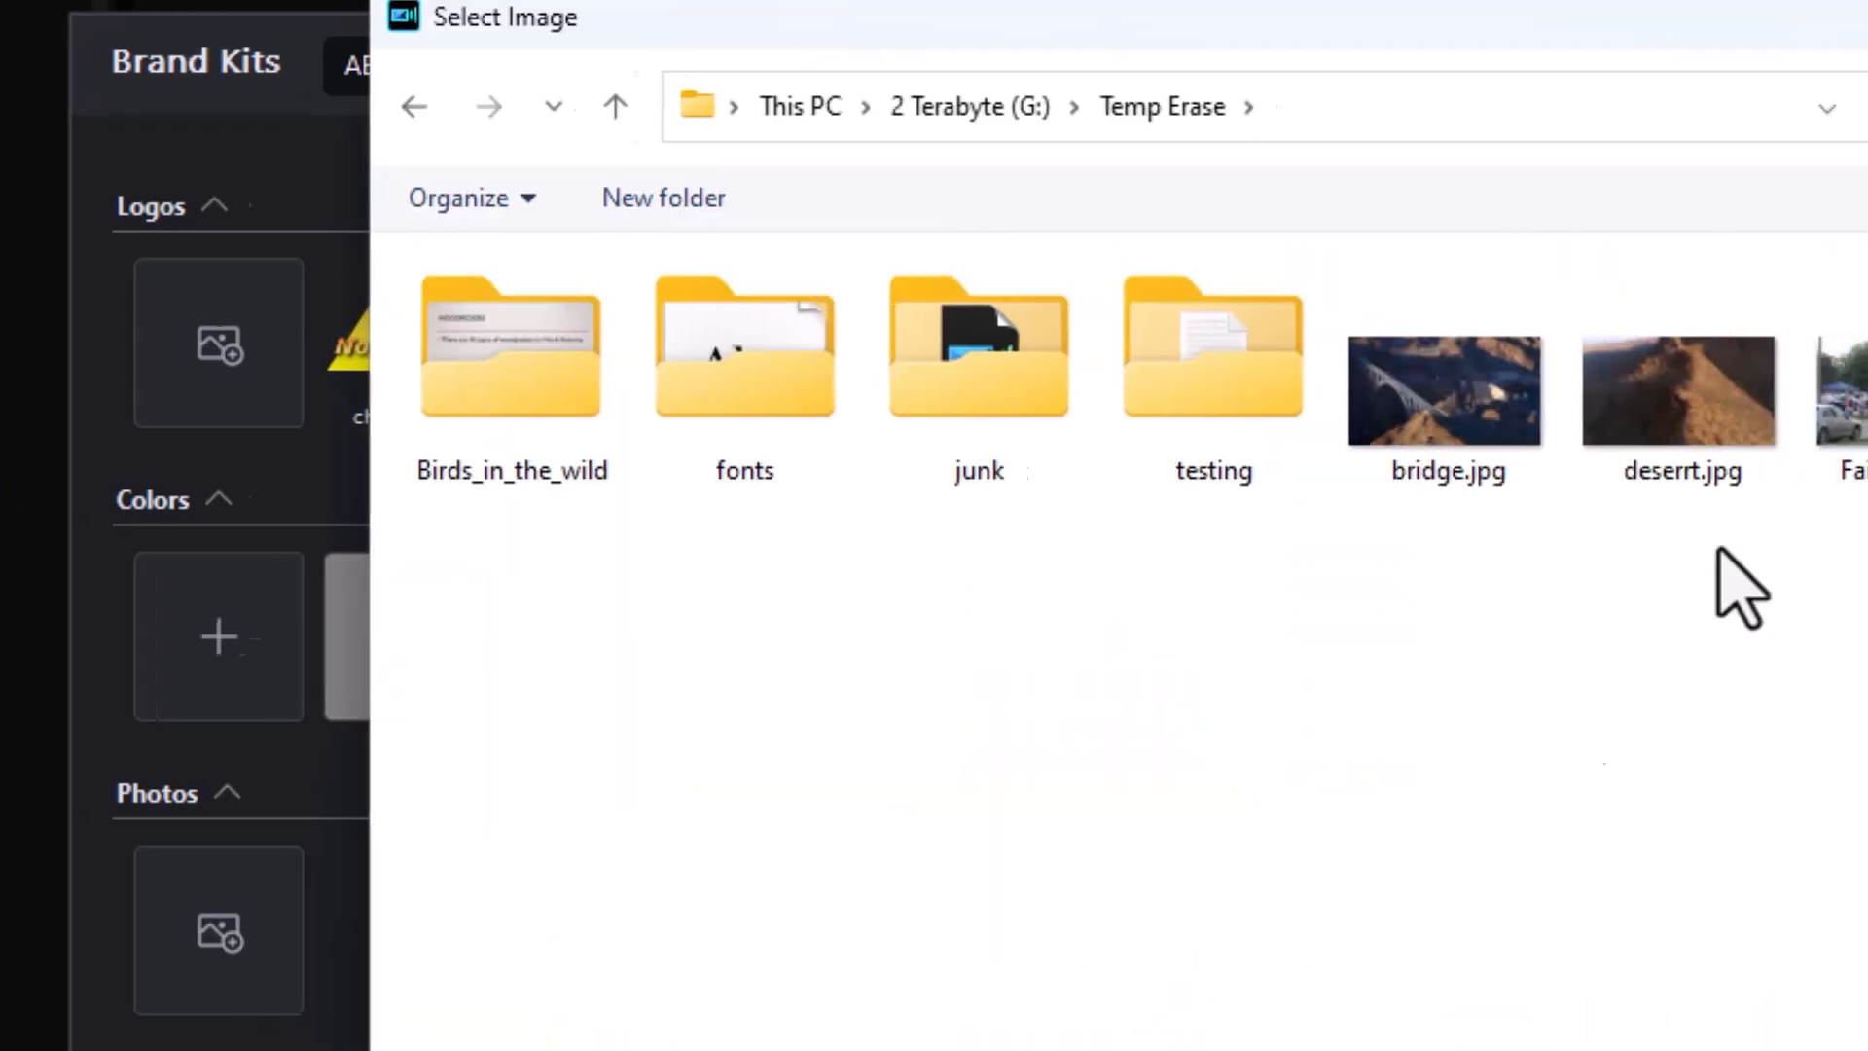
pyautogui.click(1407, 389)
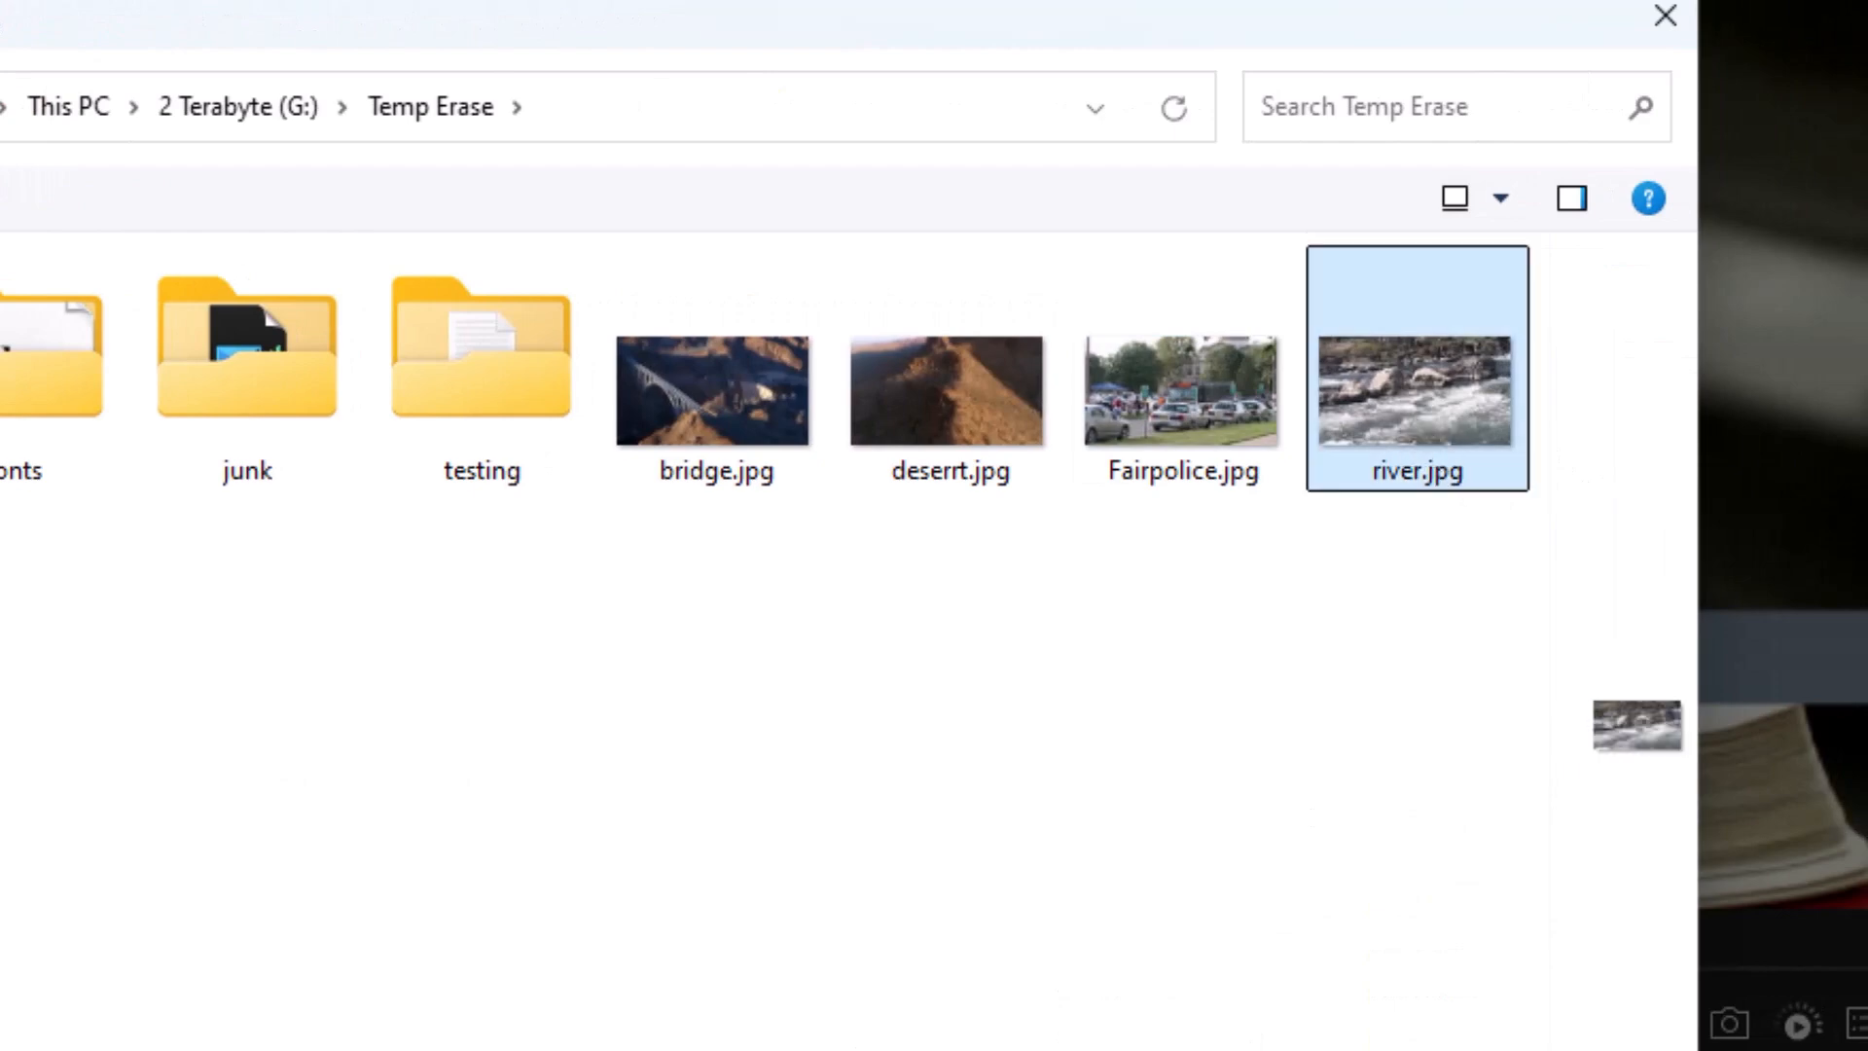
pyautogui.press('Return')
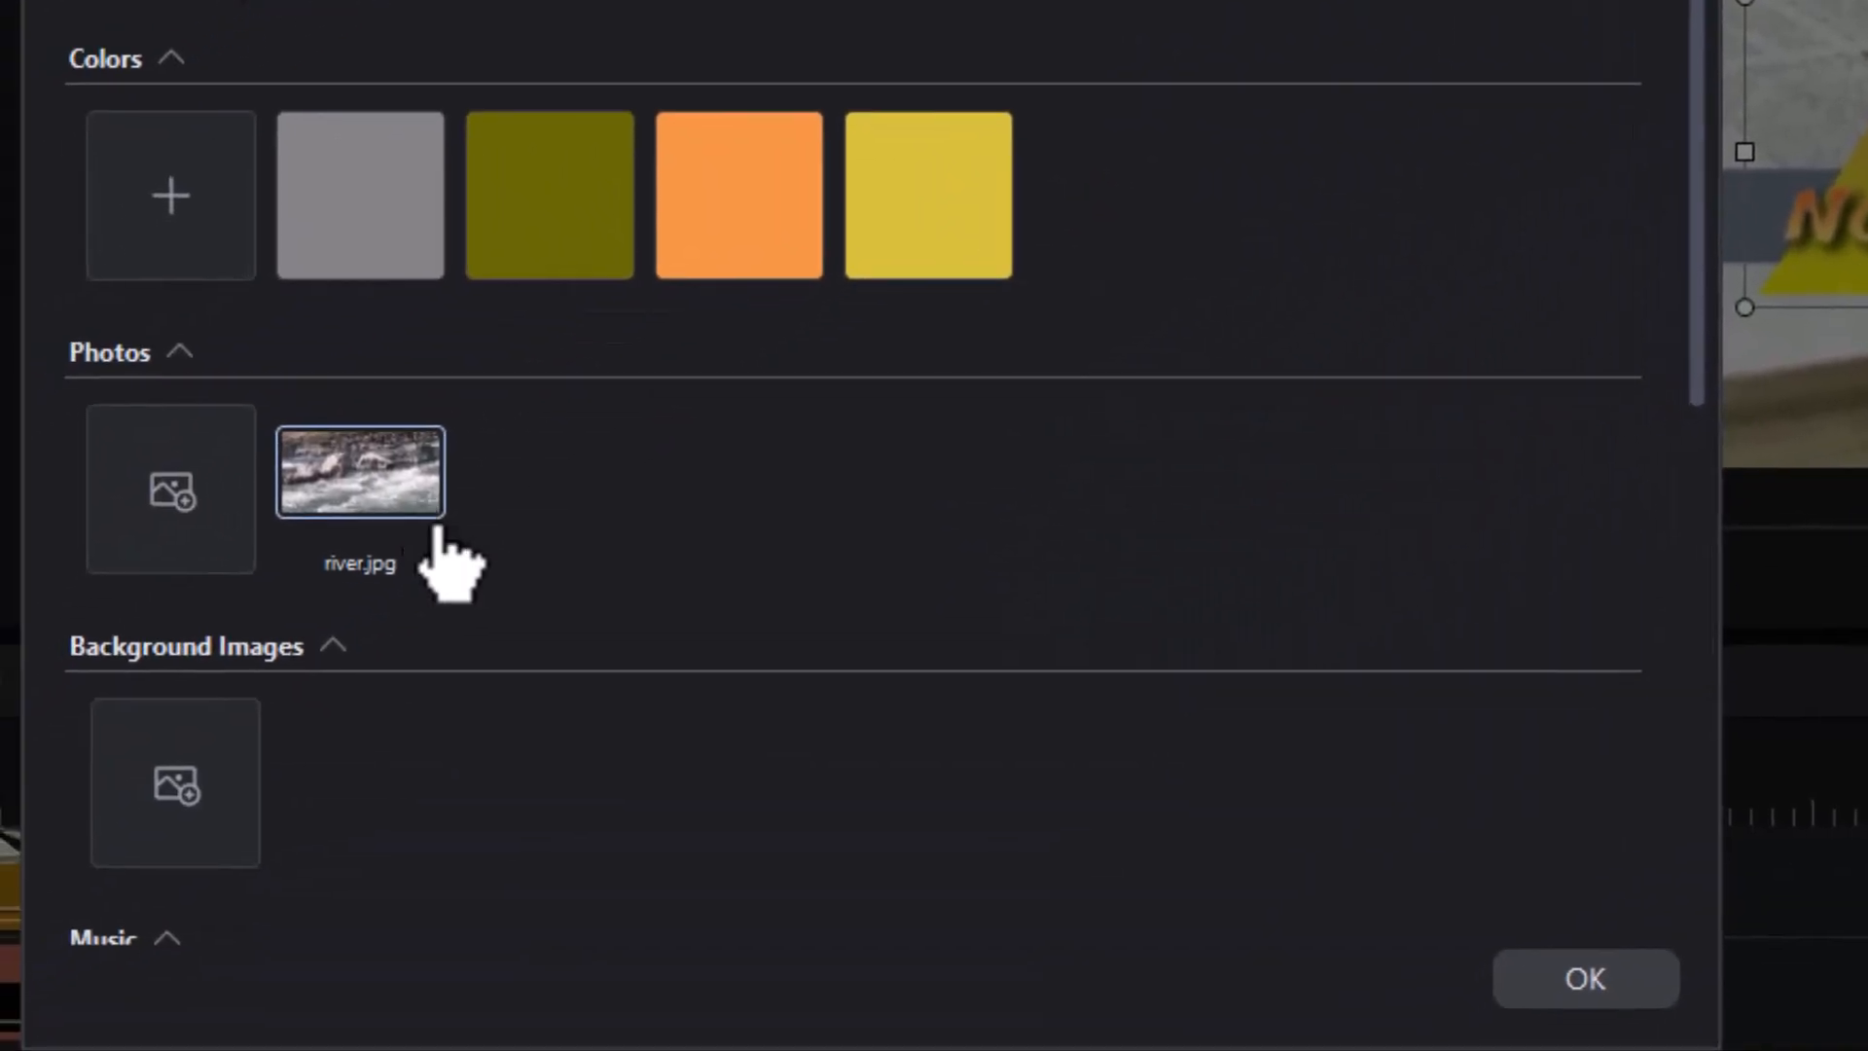
# Step: Import the pale yellow #FEEBA6 color board into the brand kit's background images
pyautogui.click(185, 793)
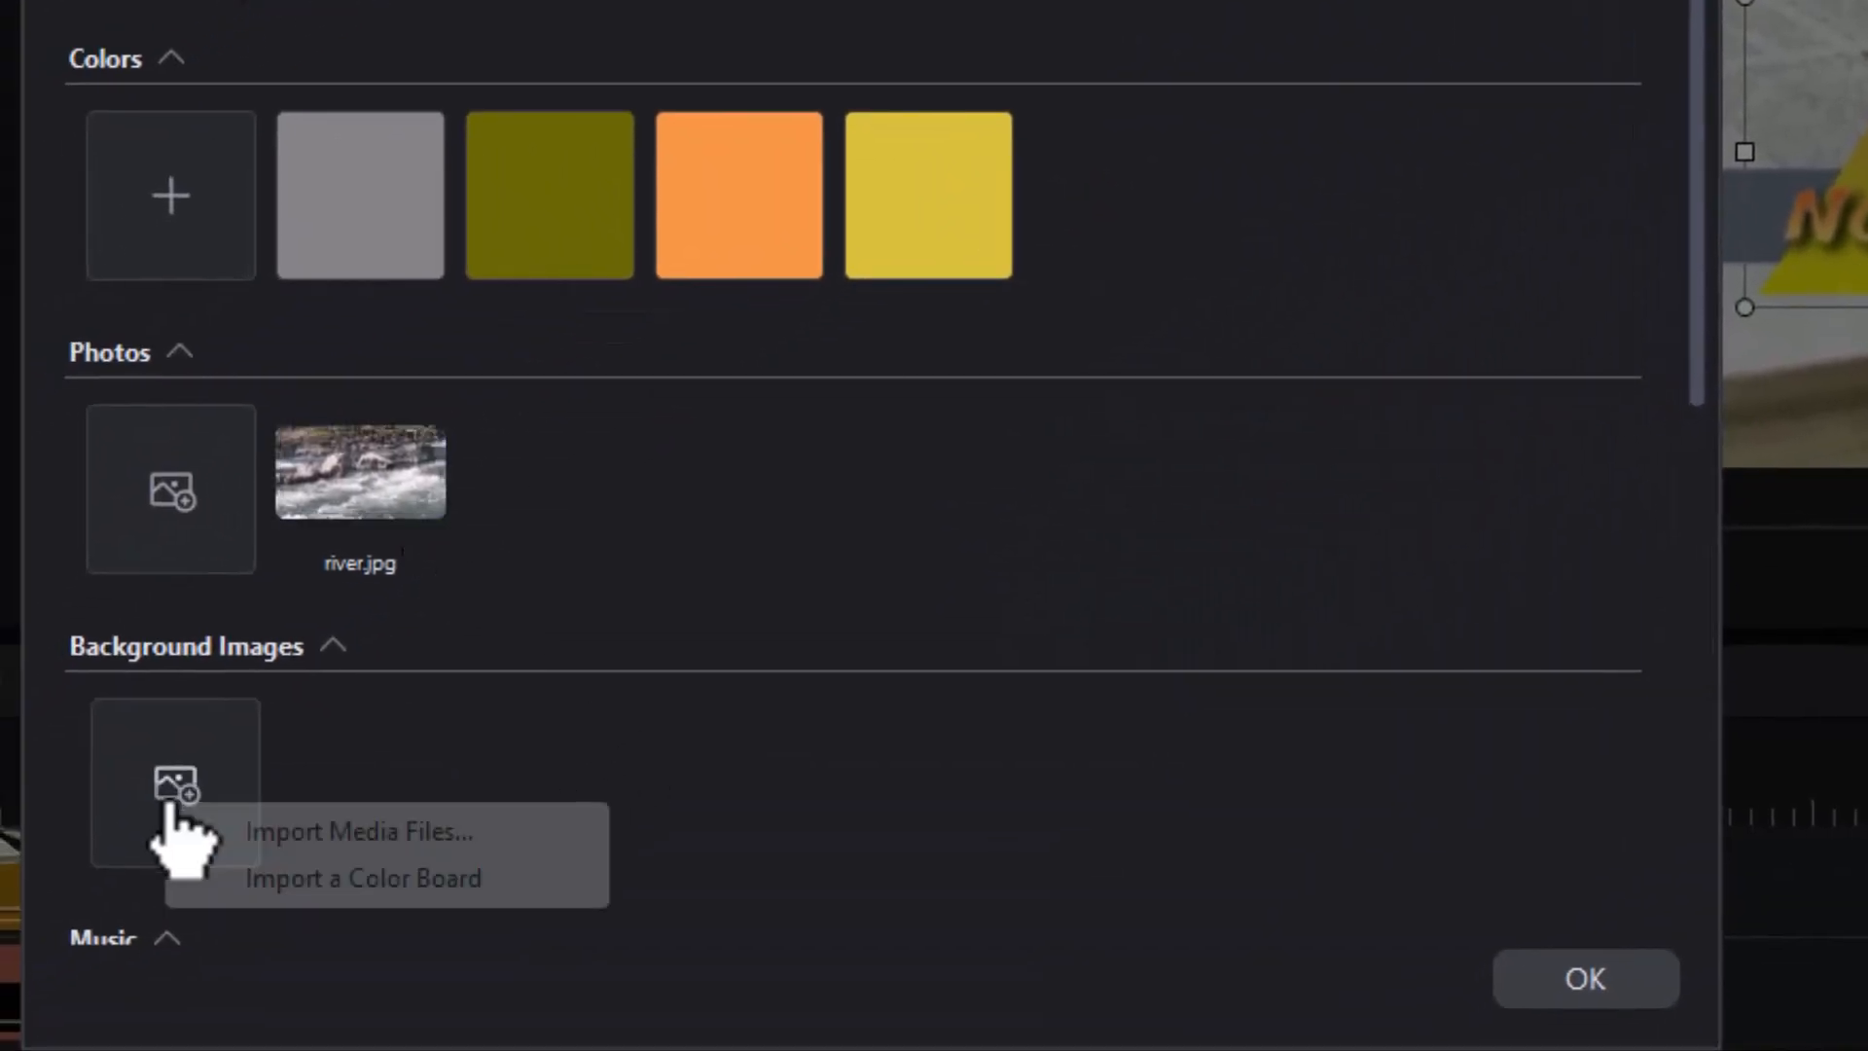
pyautogui.click(389, 880)
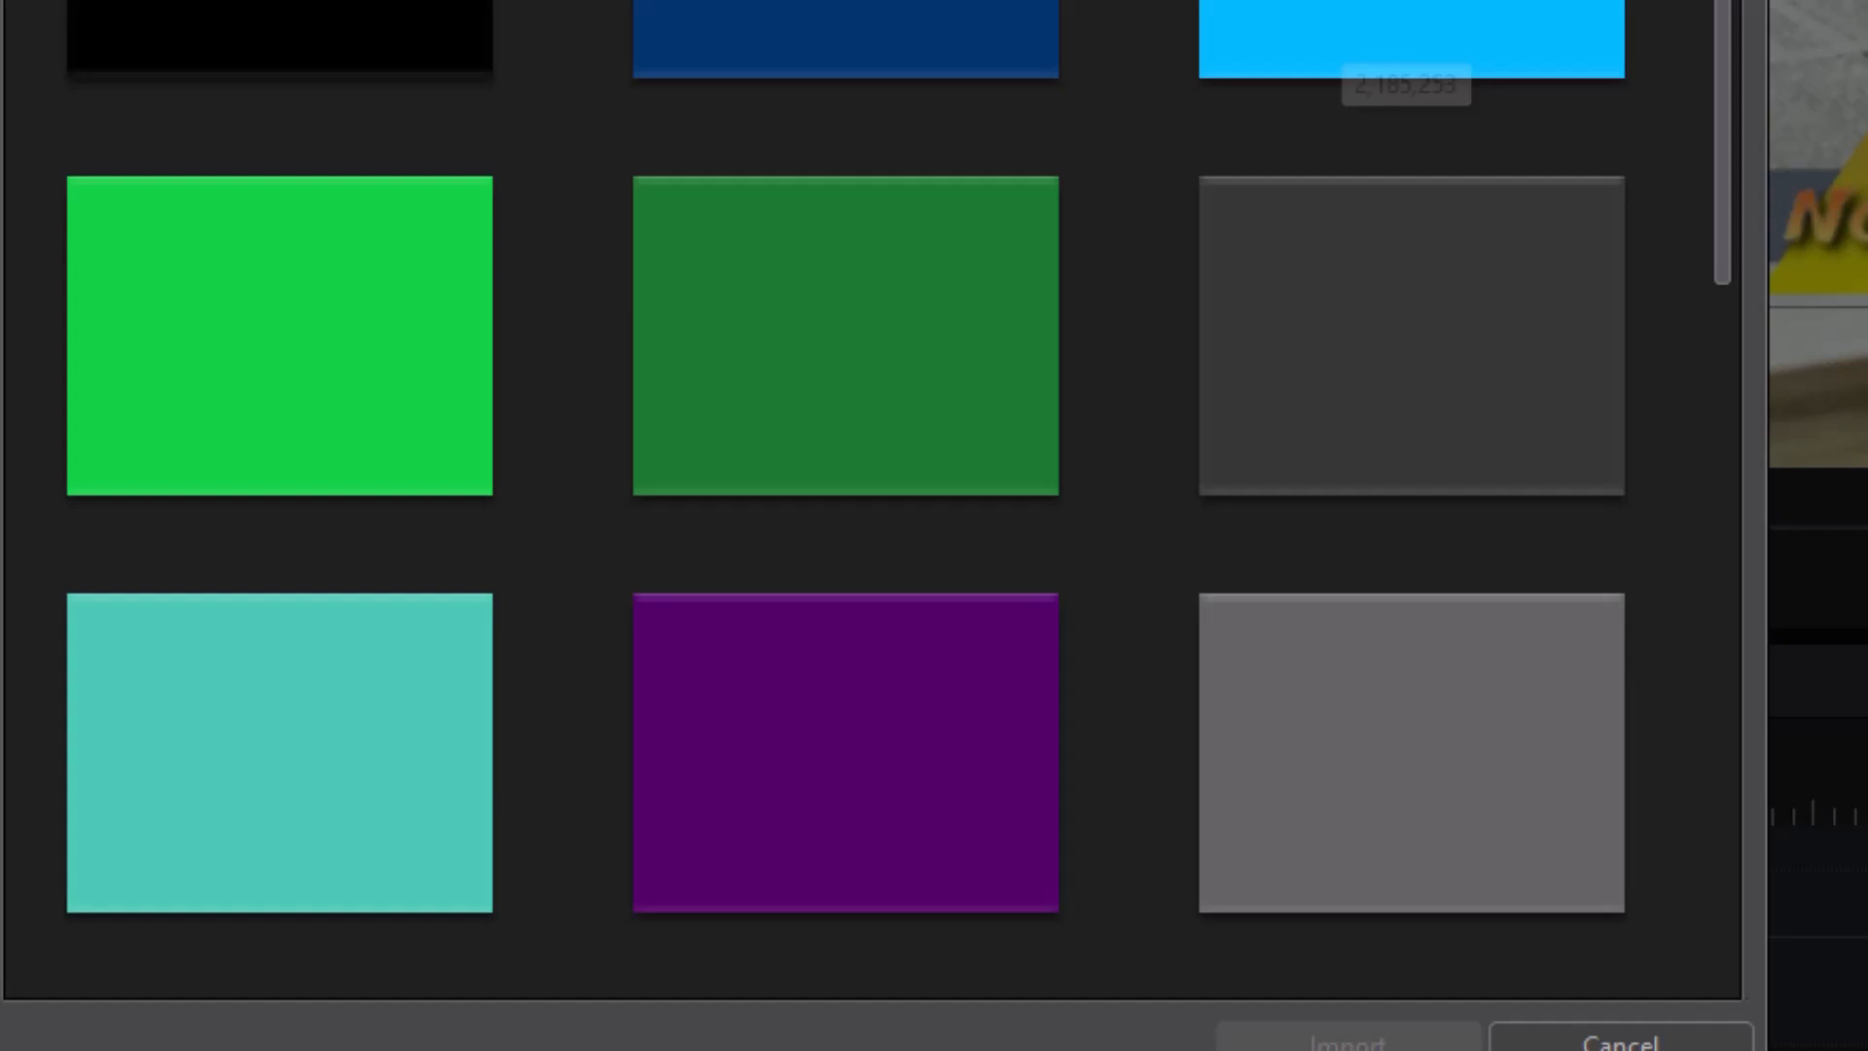
pyautogui.scroll(-10, 710, 272)
pyautogui.click(833, 500)
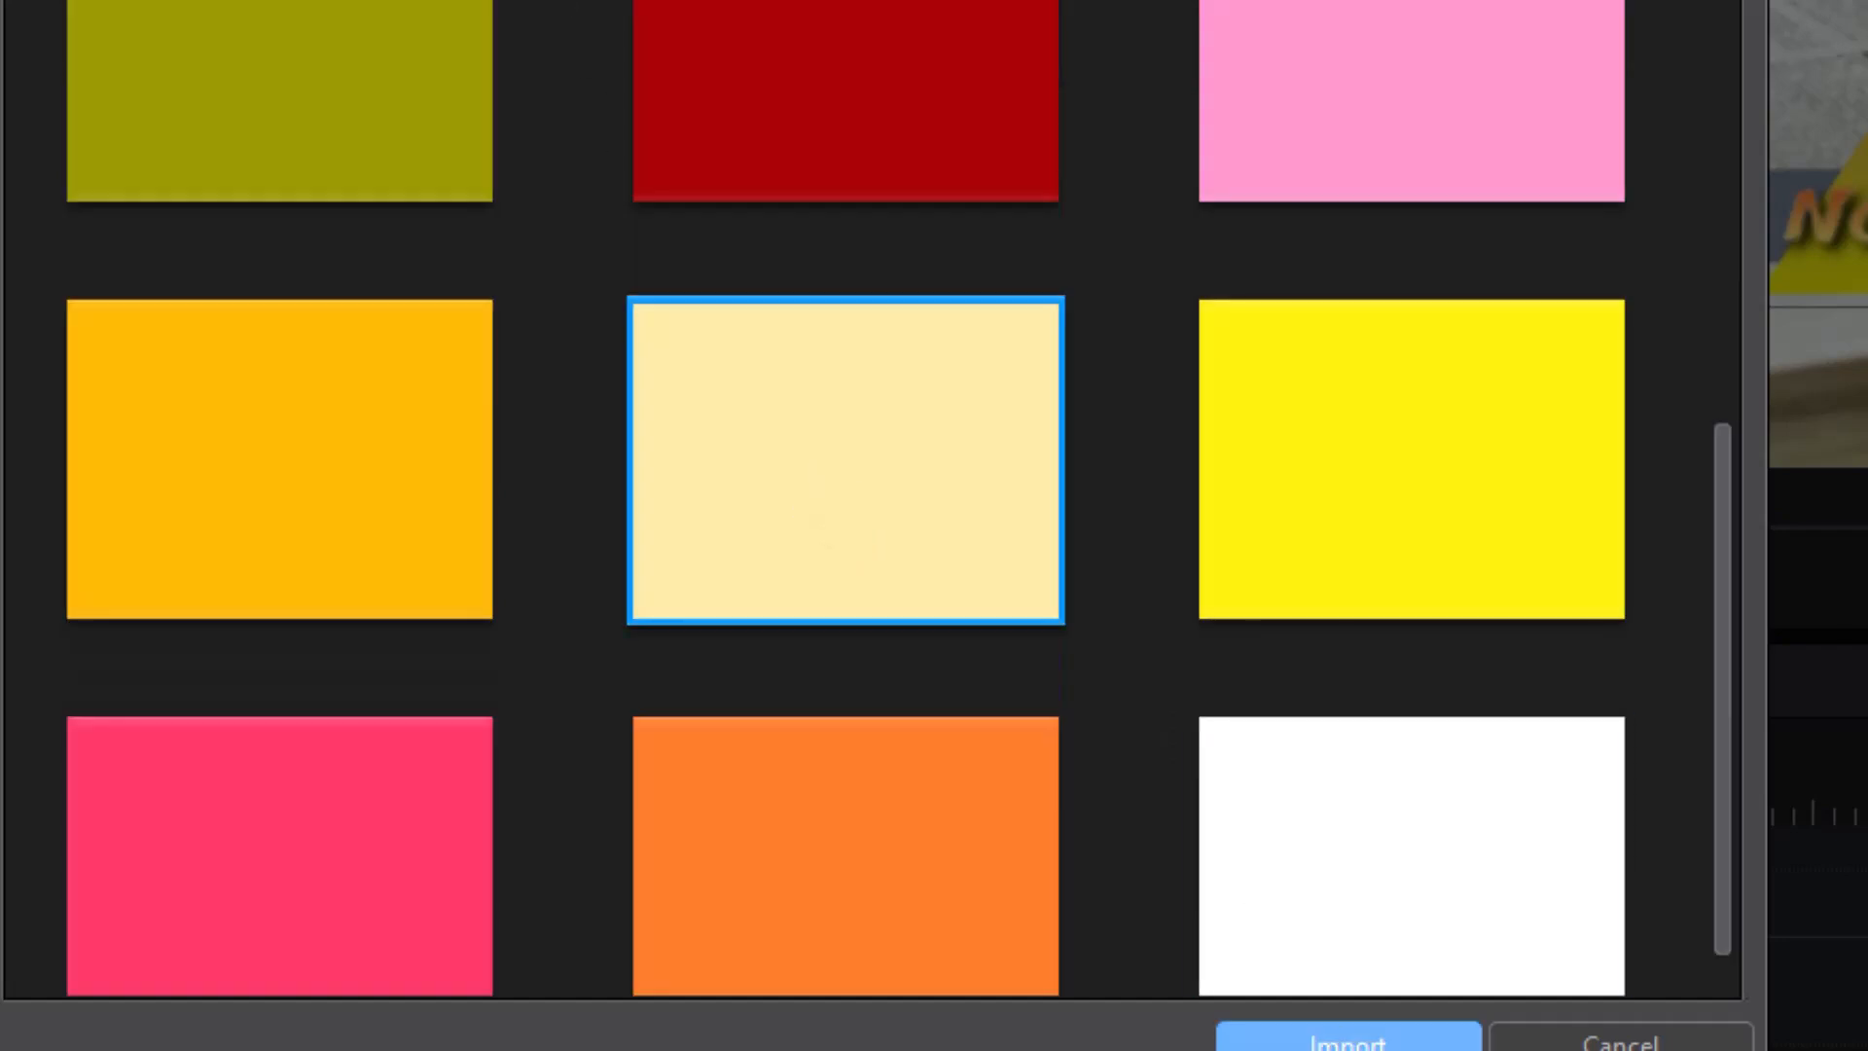
pyautogui.click(1347, 1041)
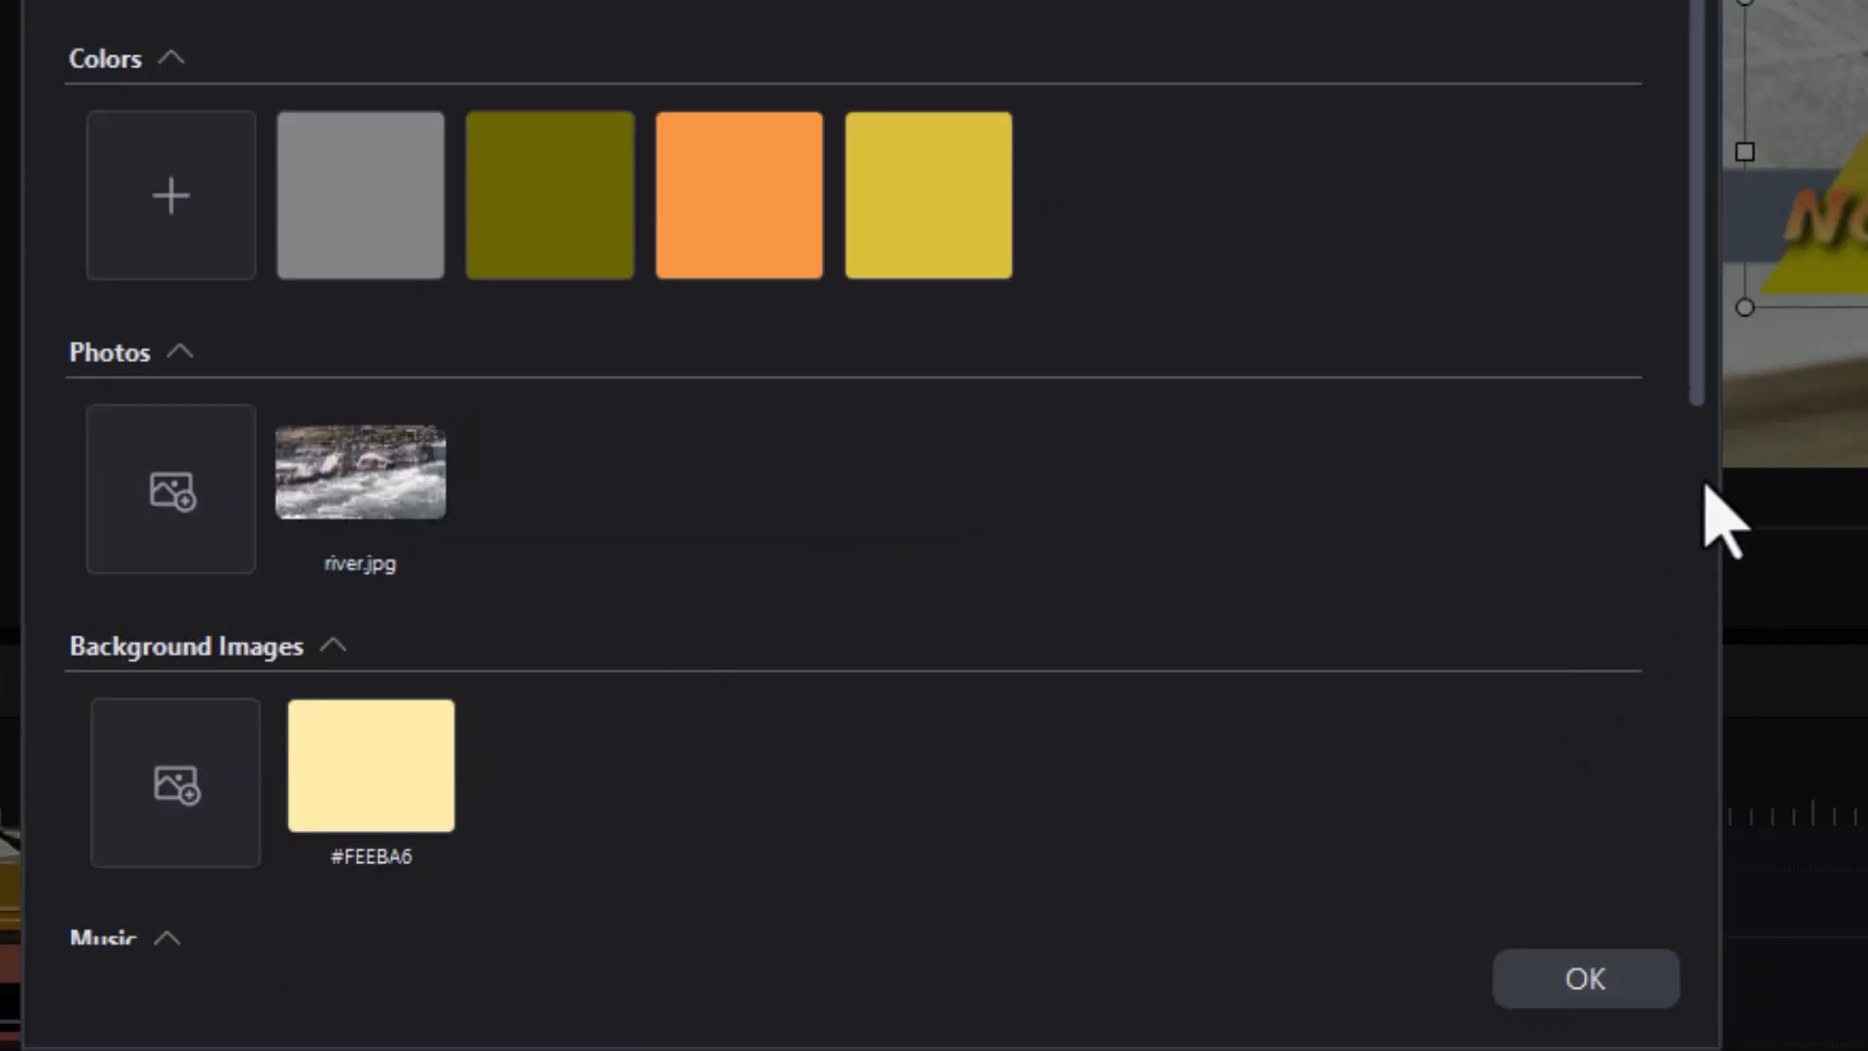
# Step: Import test3.wav into the brand kit's music and willows1.mp4 into its intros and outros
pyautogui.moveTo(1710, 270); pyautogui.dragTo(1709, 729)
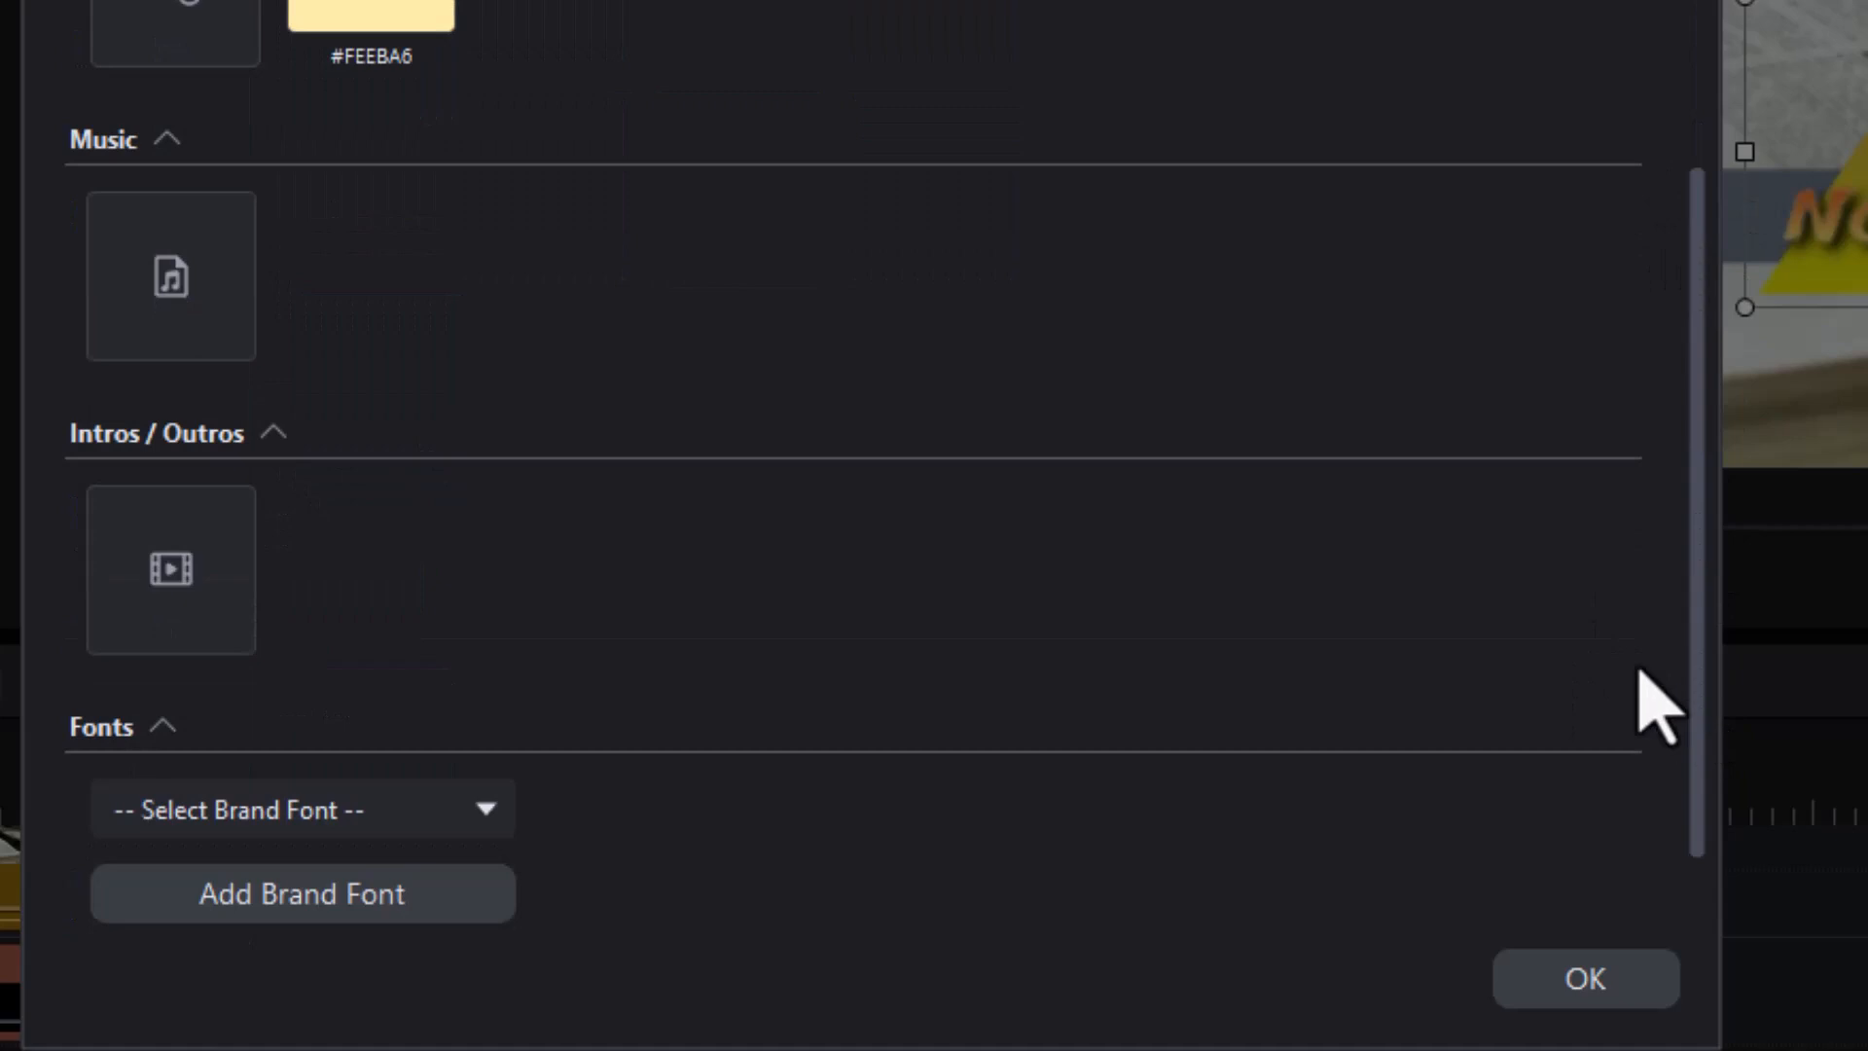
pyautogui.click(198, 280)
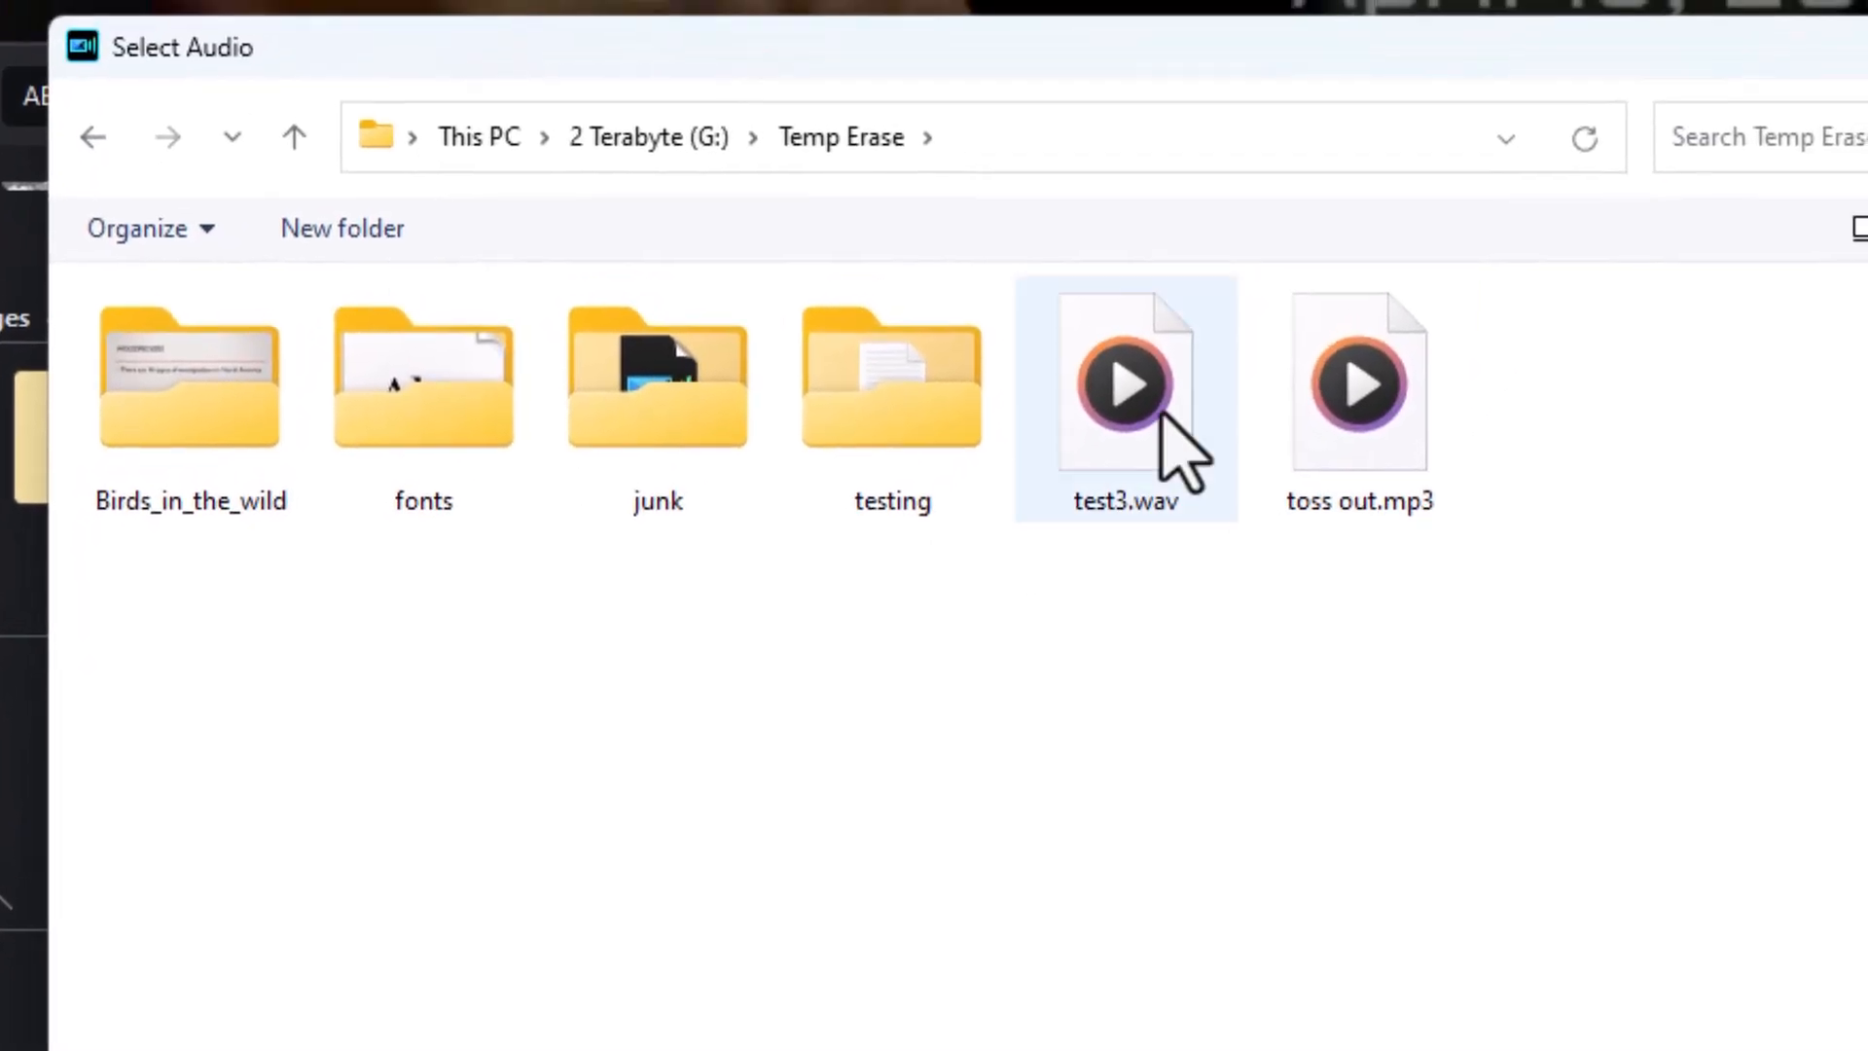
pyautogui.doubleClick(1134, 418)
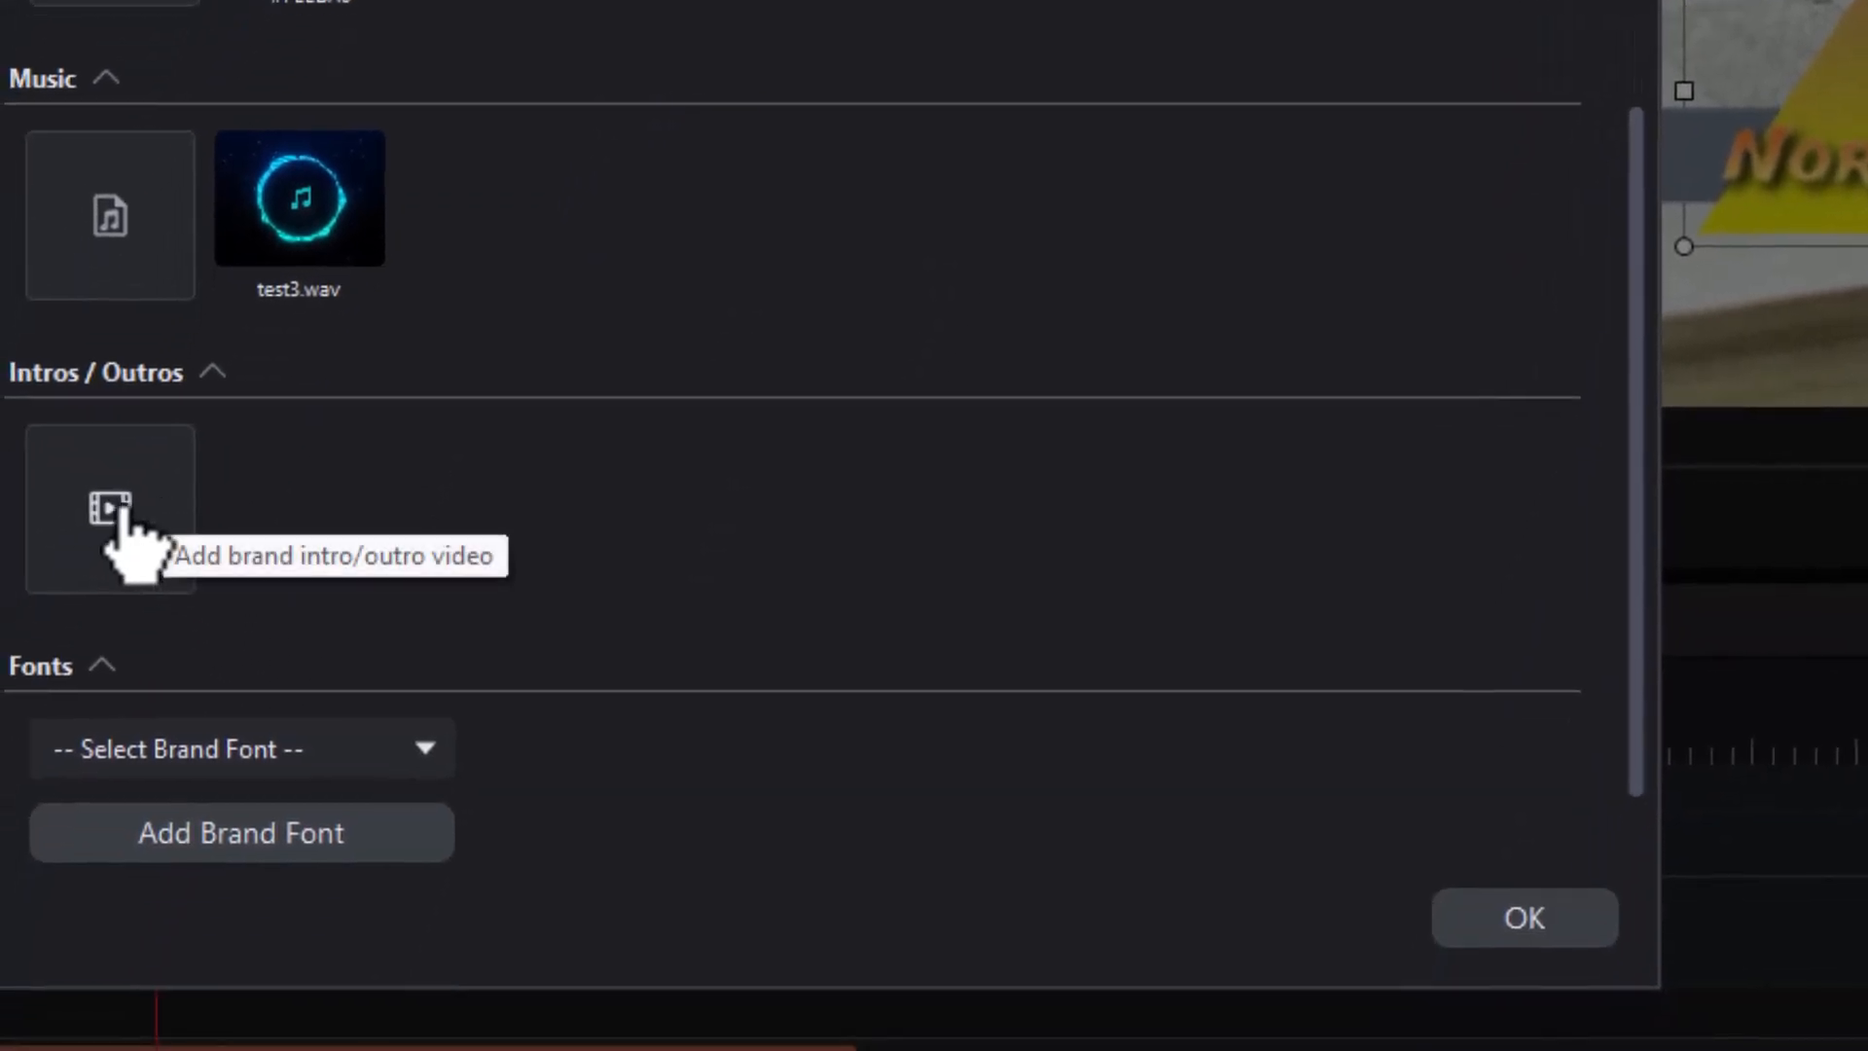
pyautogui.click(124, 517)
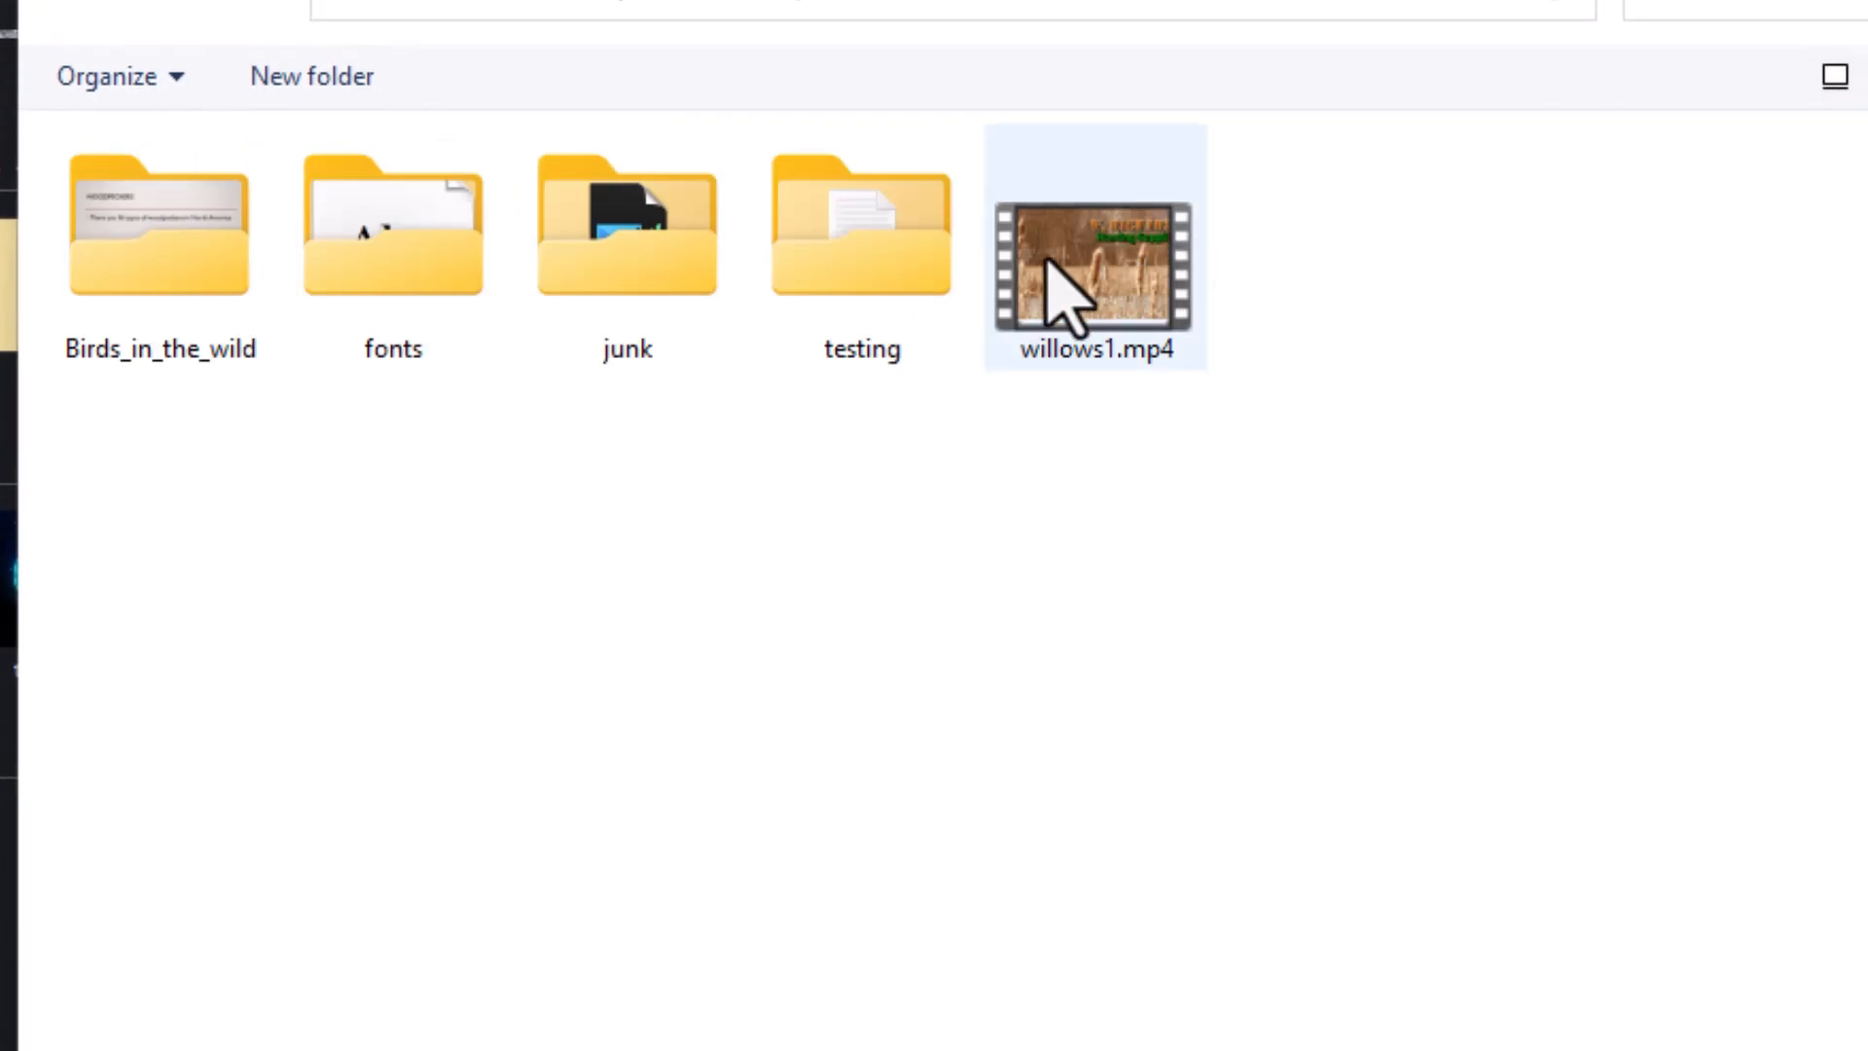
pyautogui.doubleClick(1114, 263)
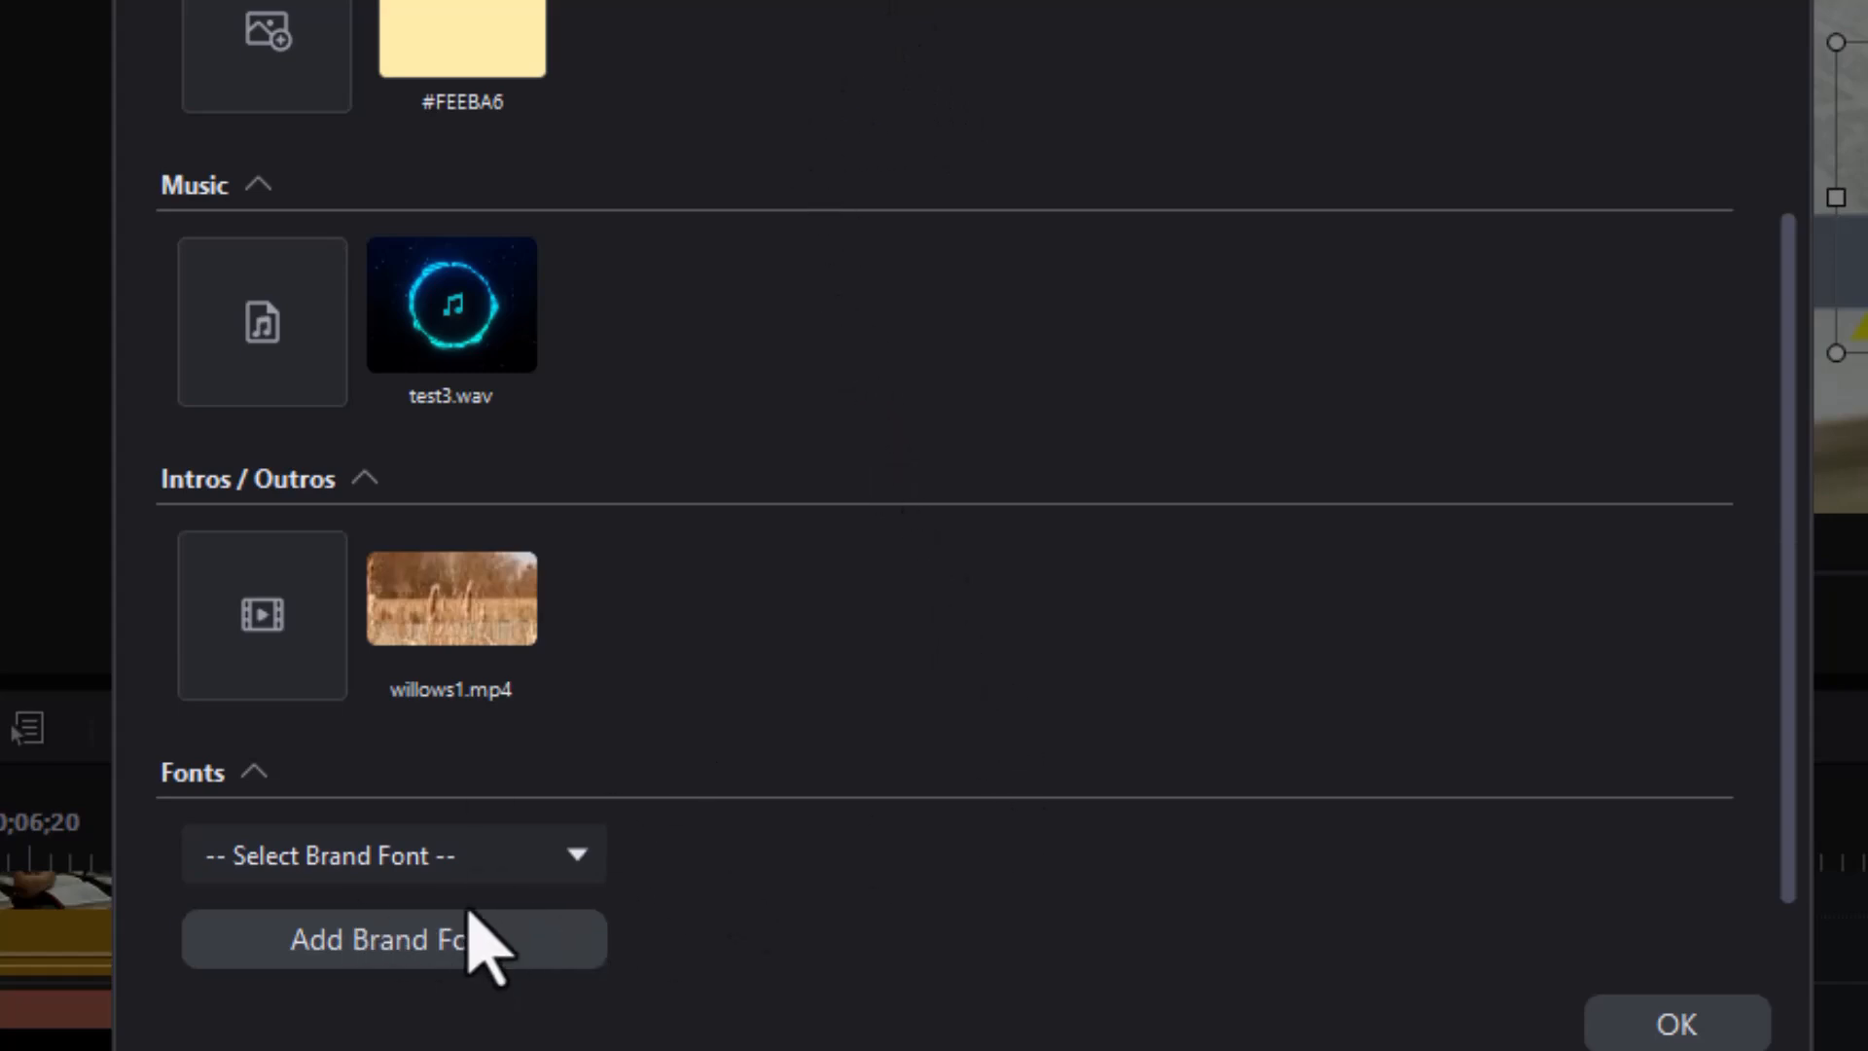
# Step: Set Aladin and Geometos as the brand kit's two fonts and save the kit
pyautogui.click(480, 861)
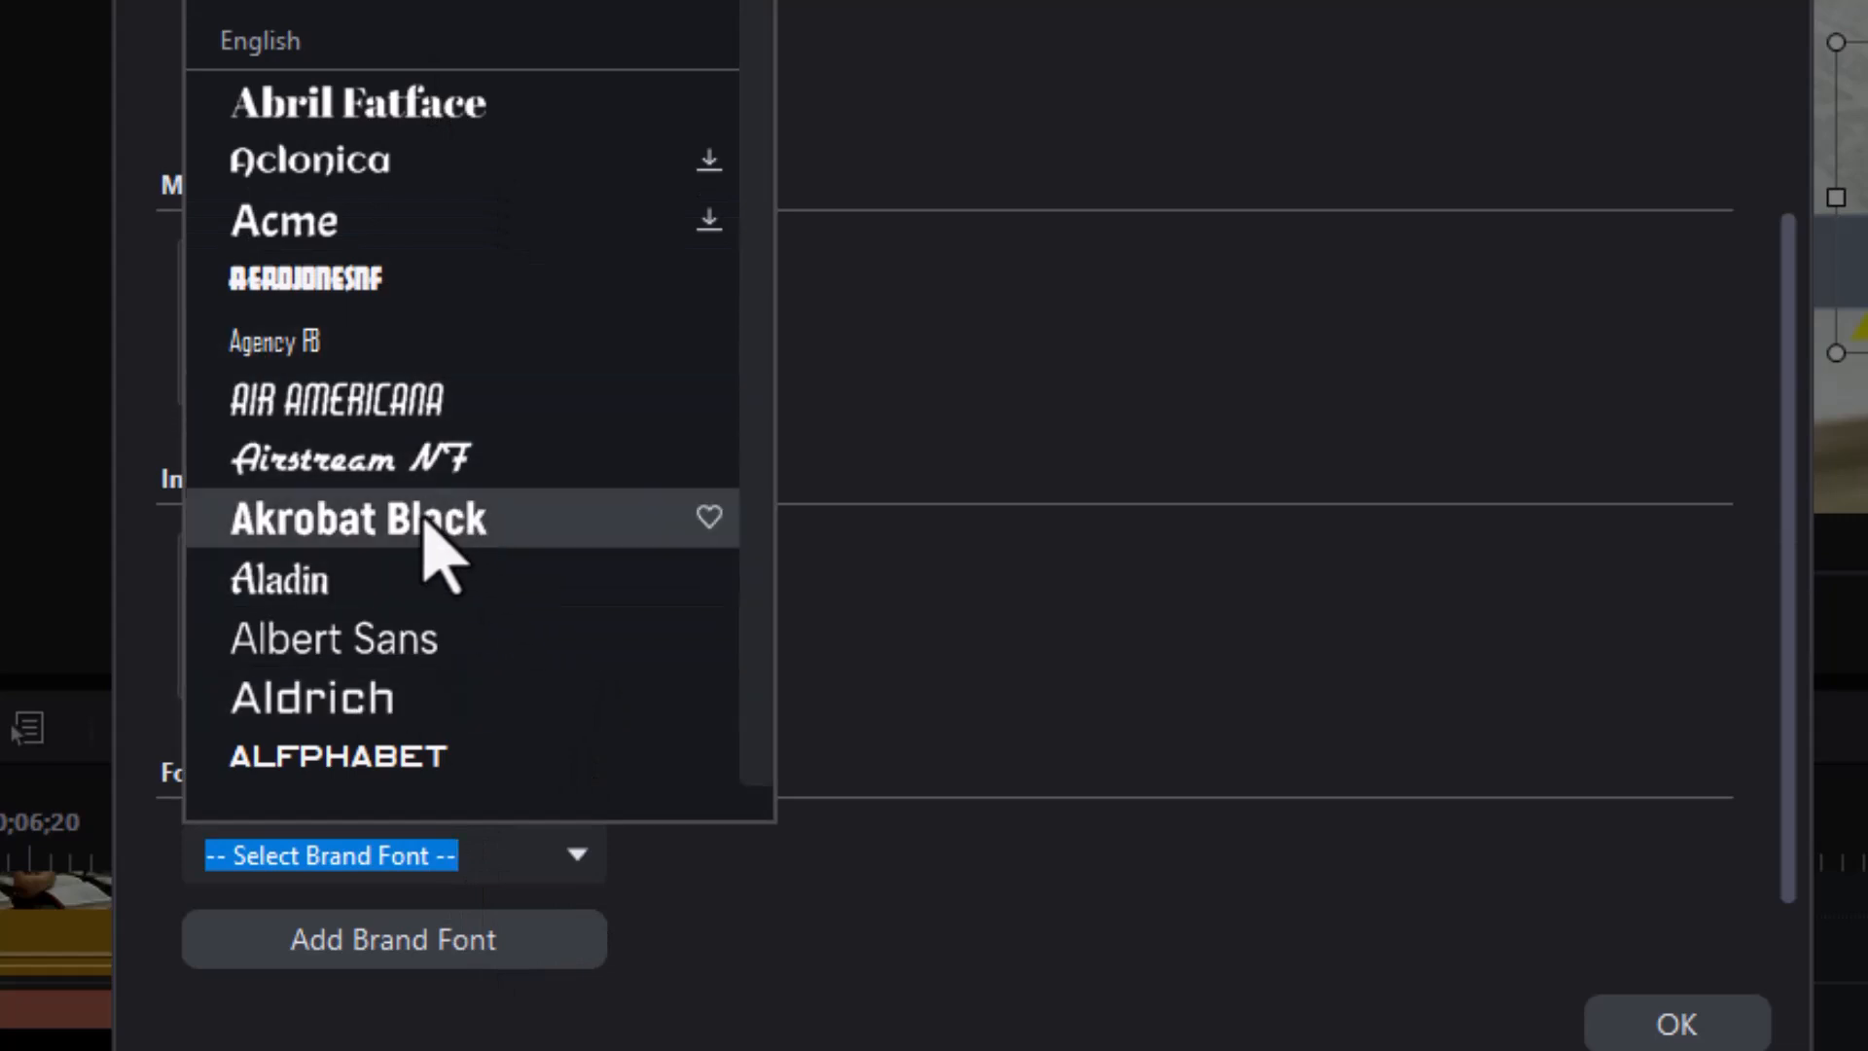
pyautogui.click(367, 580)
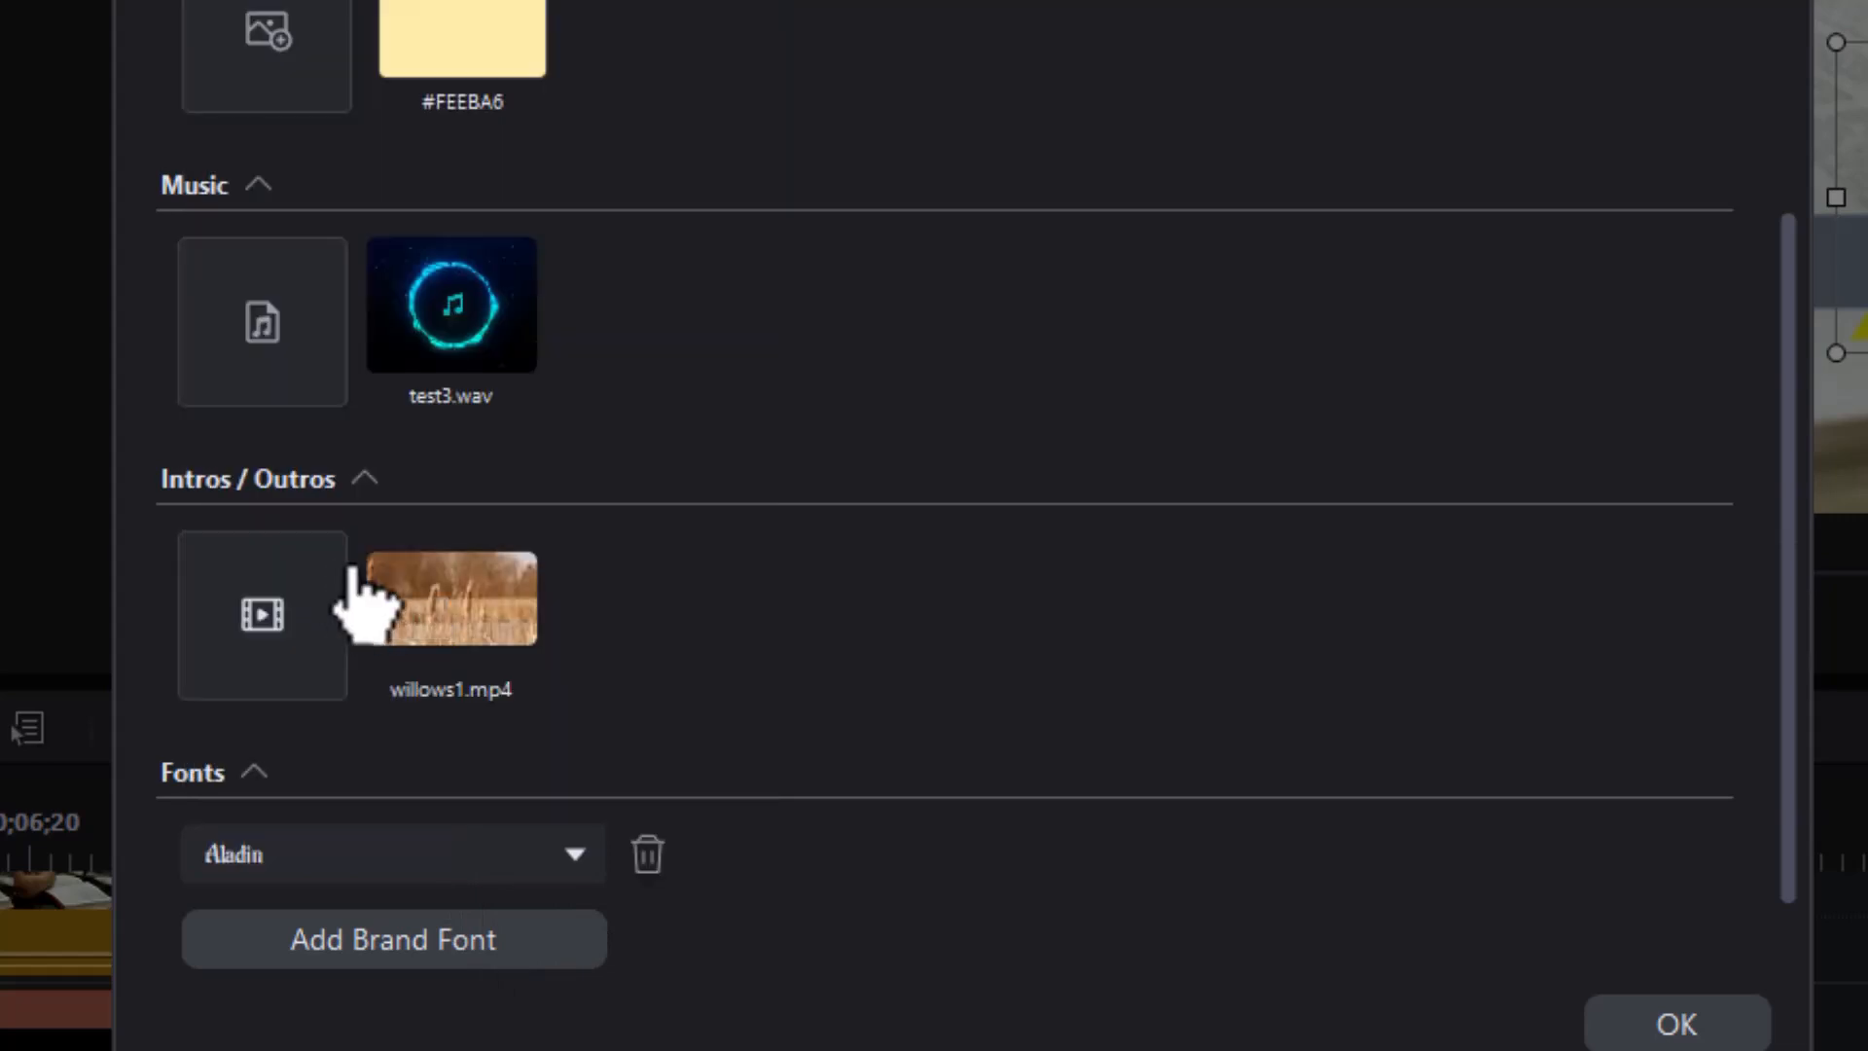
pyautogui.click(506, 939)
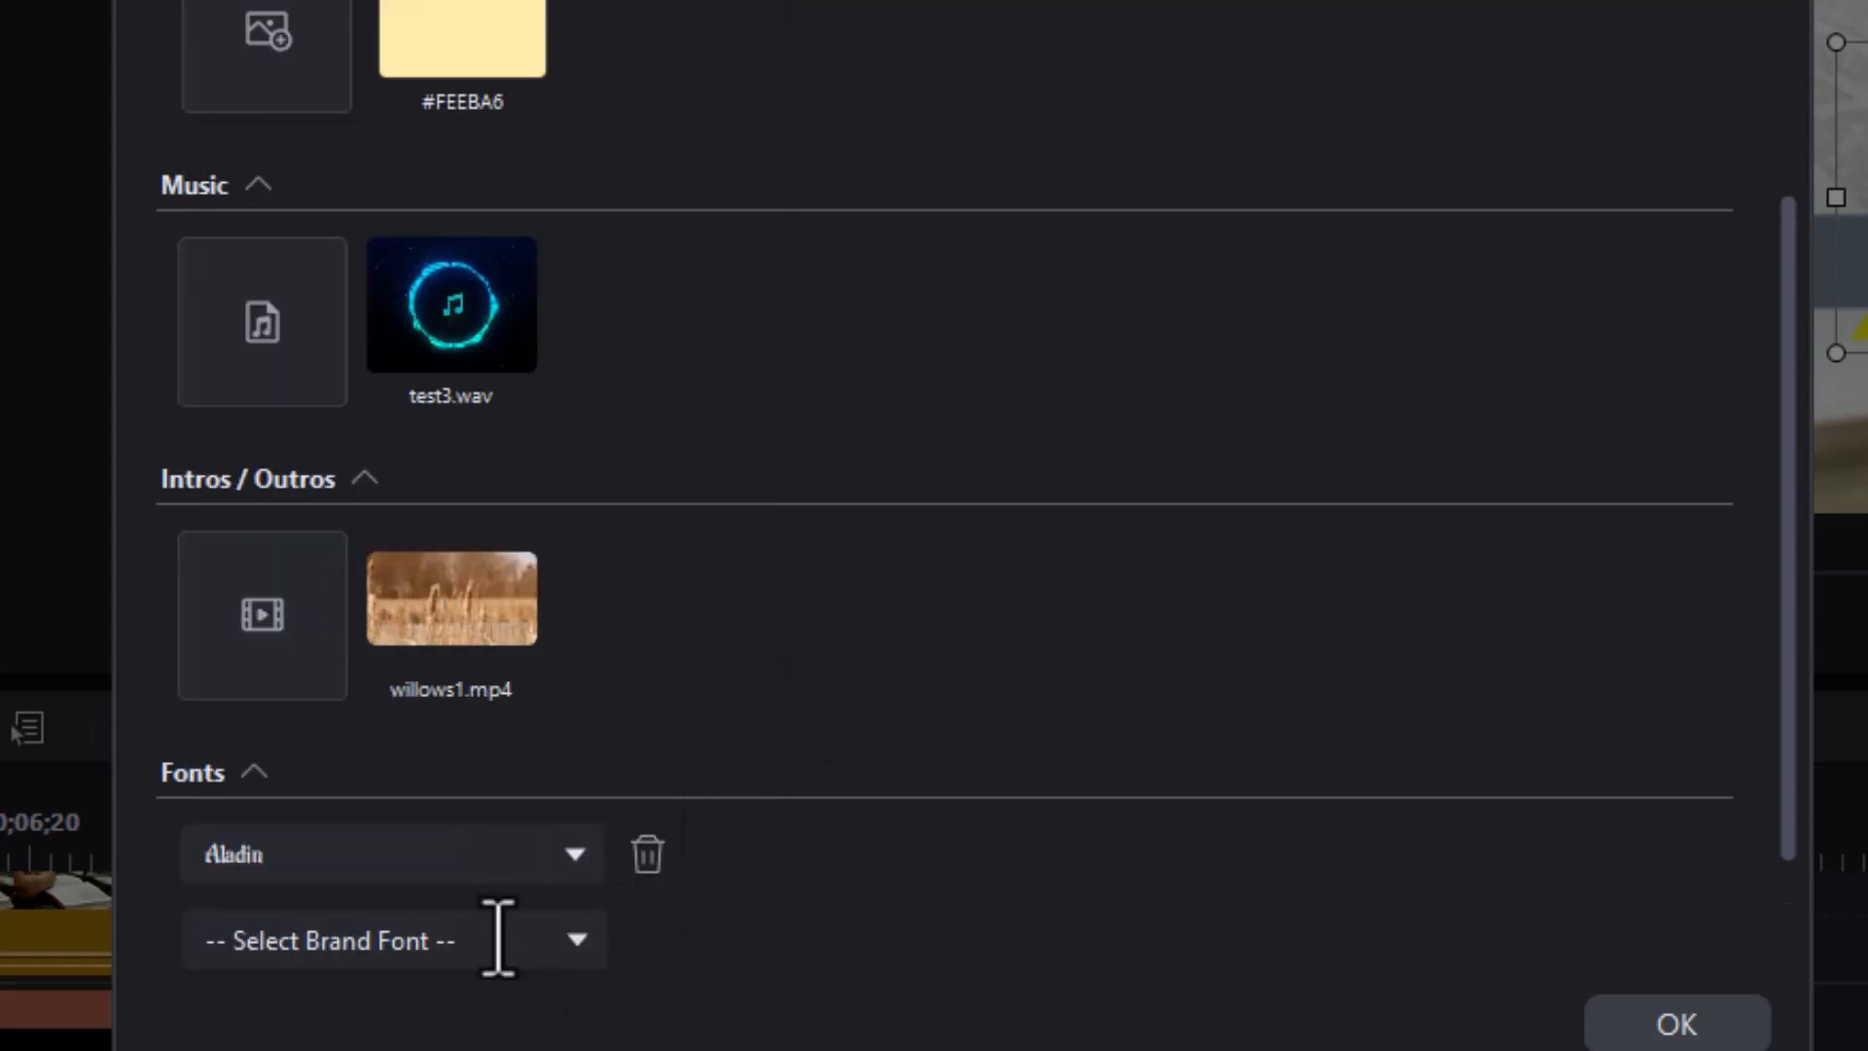
pyautogui.click(574, 940)
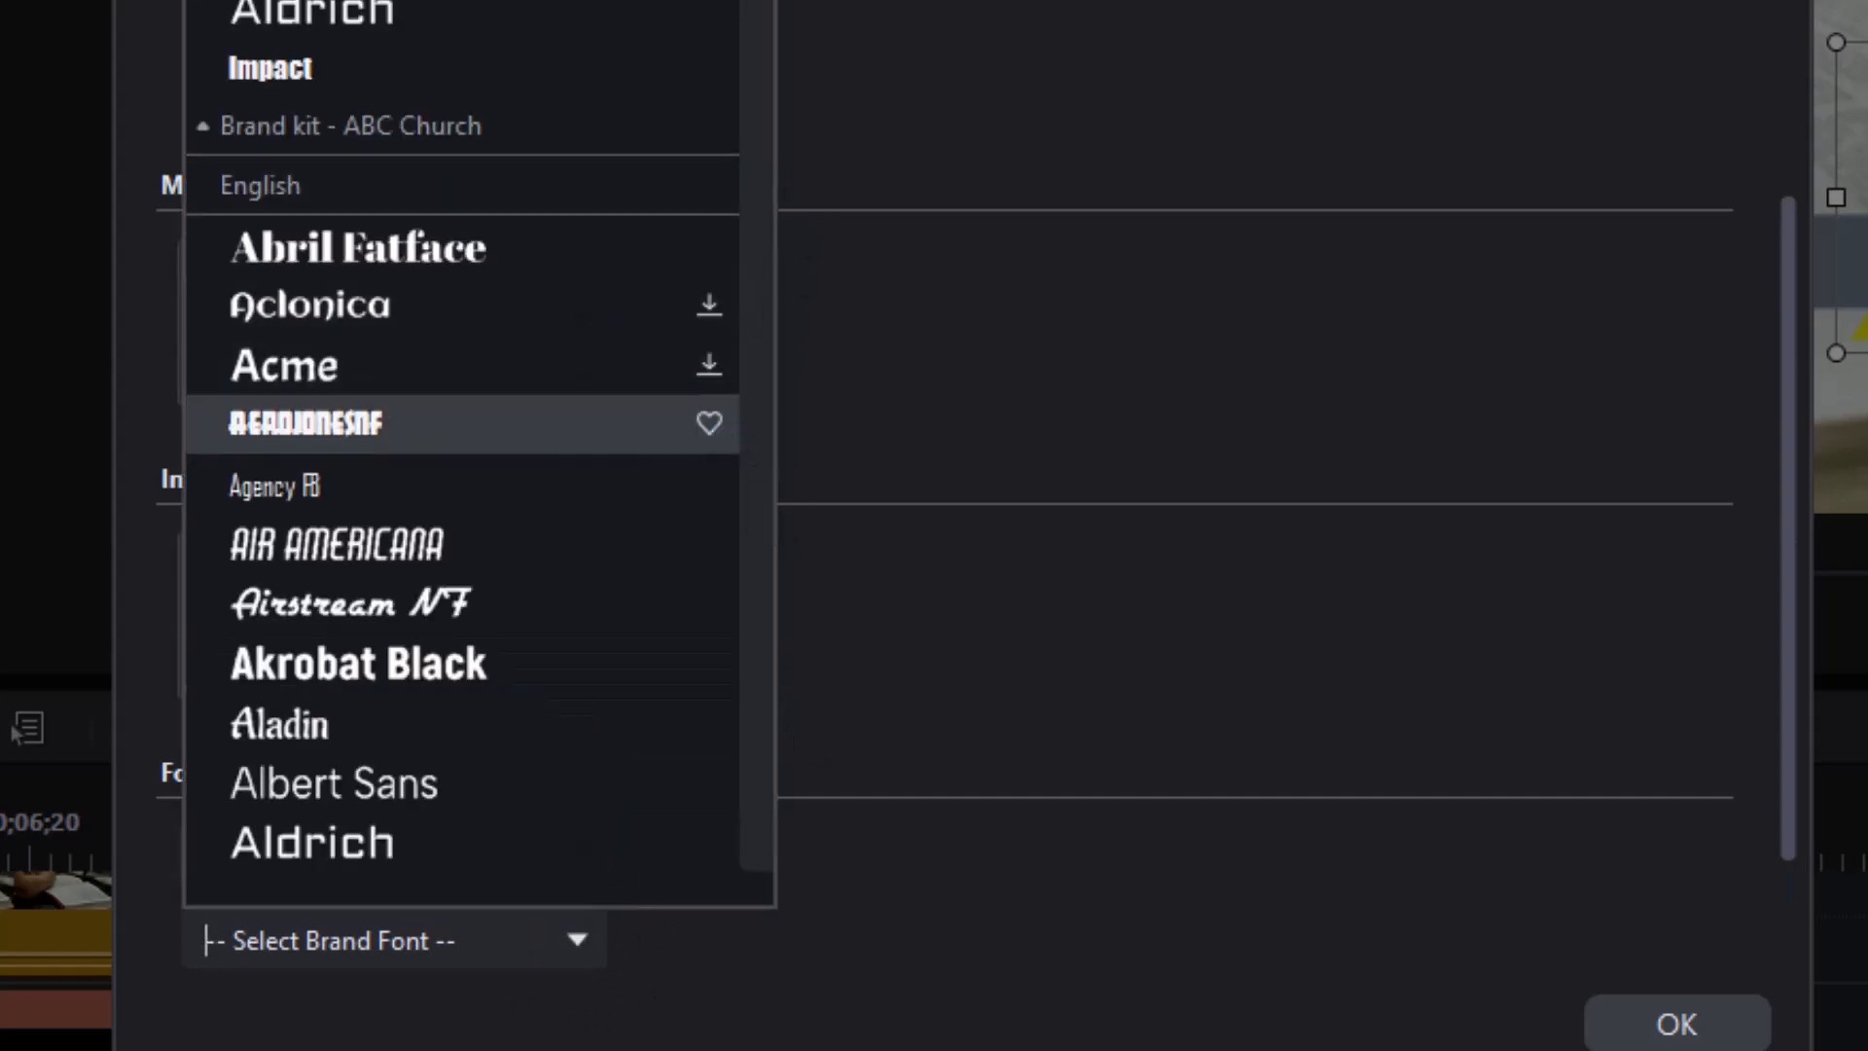
pyautogui.moveTo(756, 2); pyautogui.dragTo(717, 76)
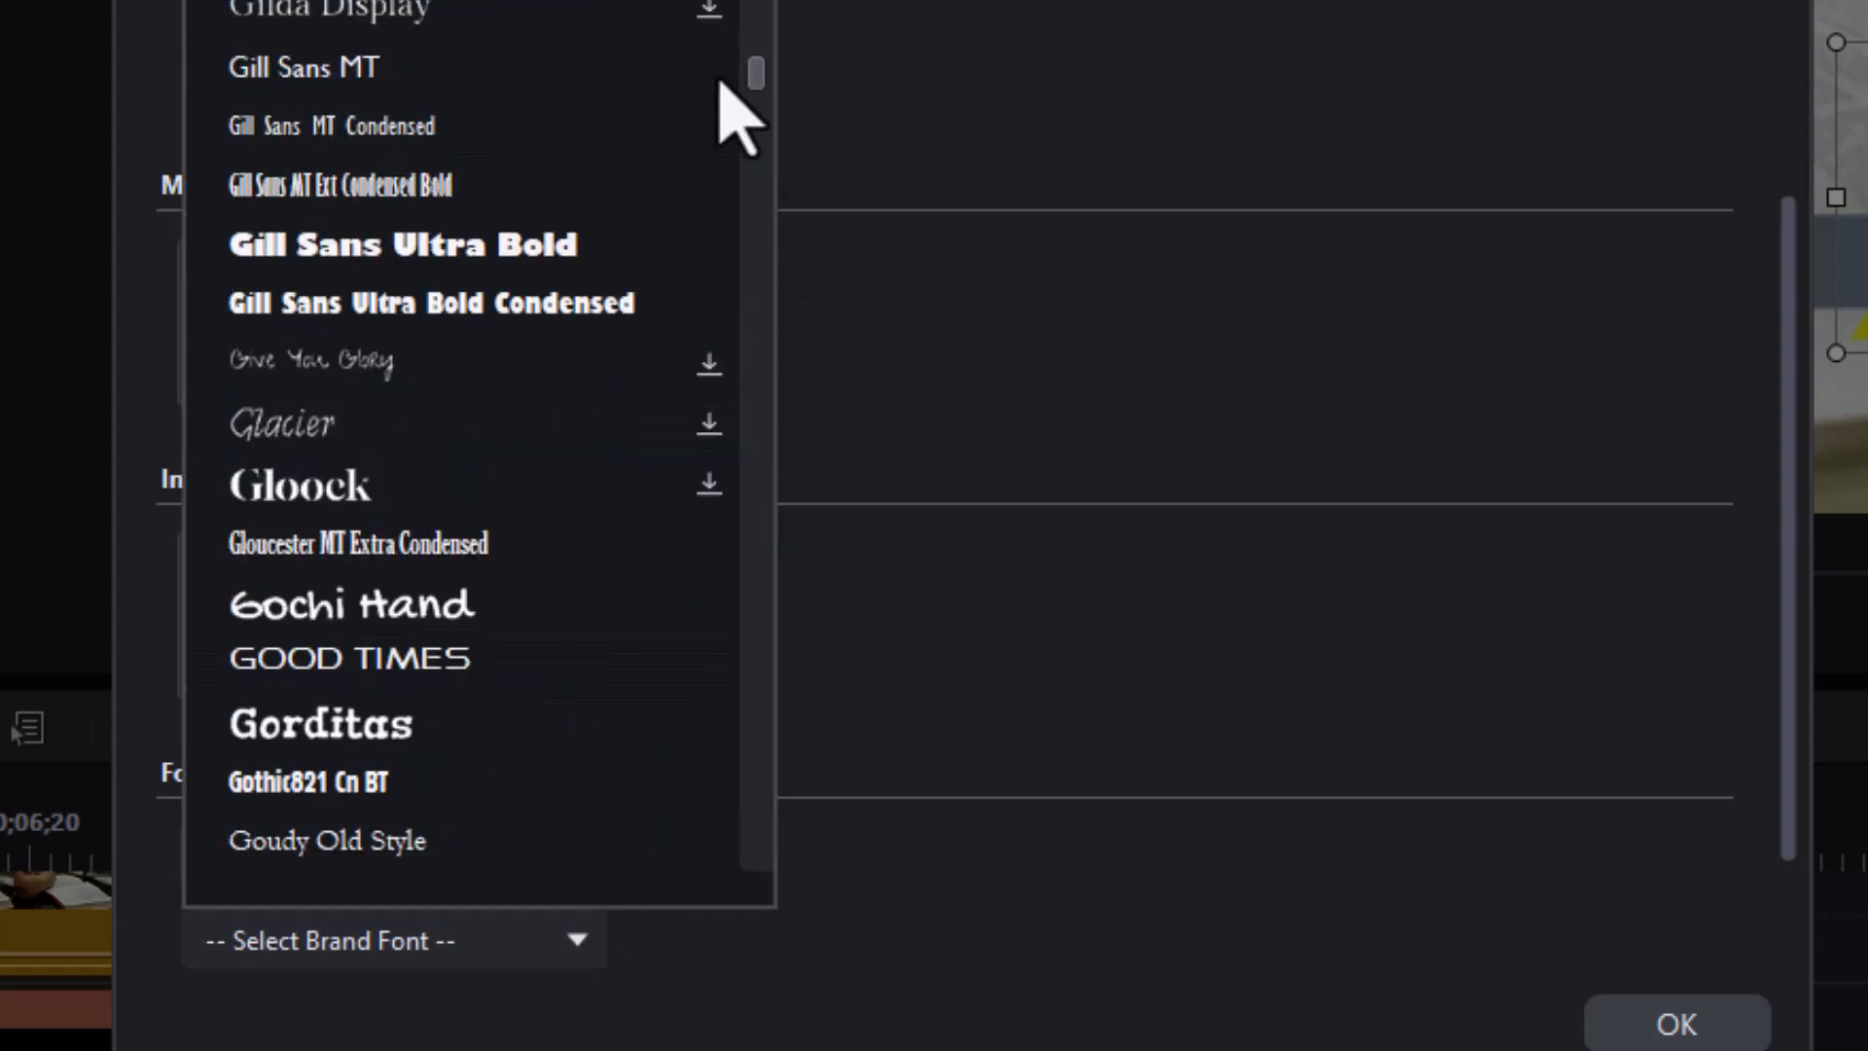
pyautogui.click(530, 73)
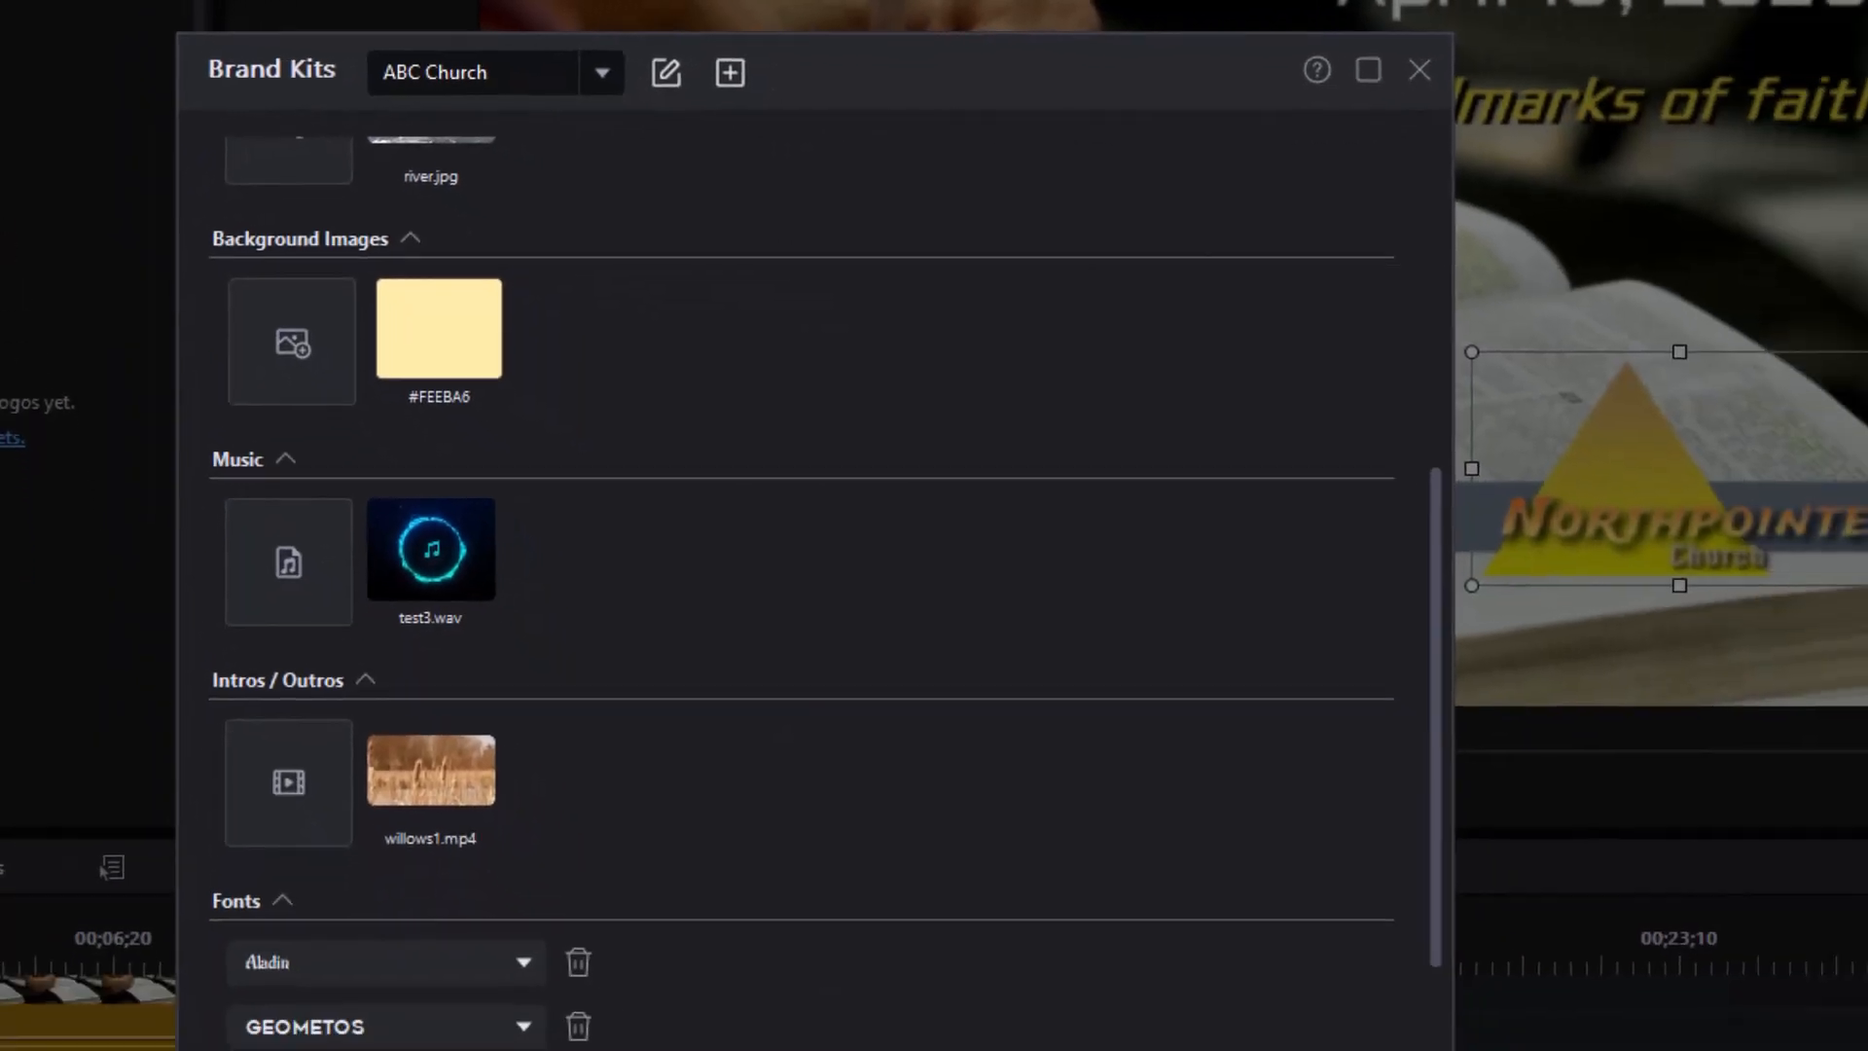
pyautogui.click(1245, 1021)
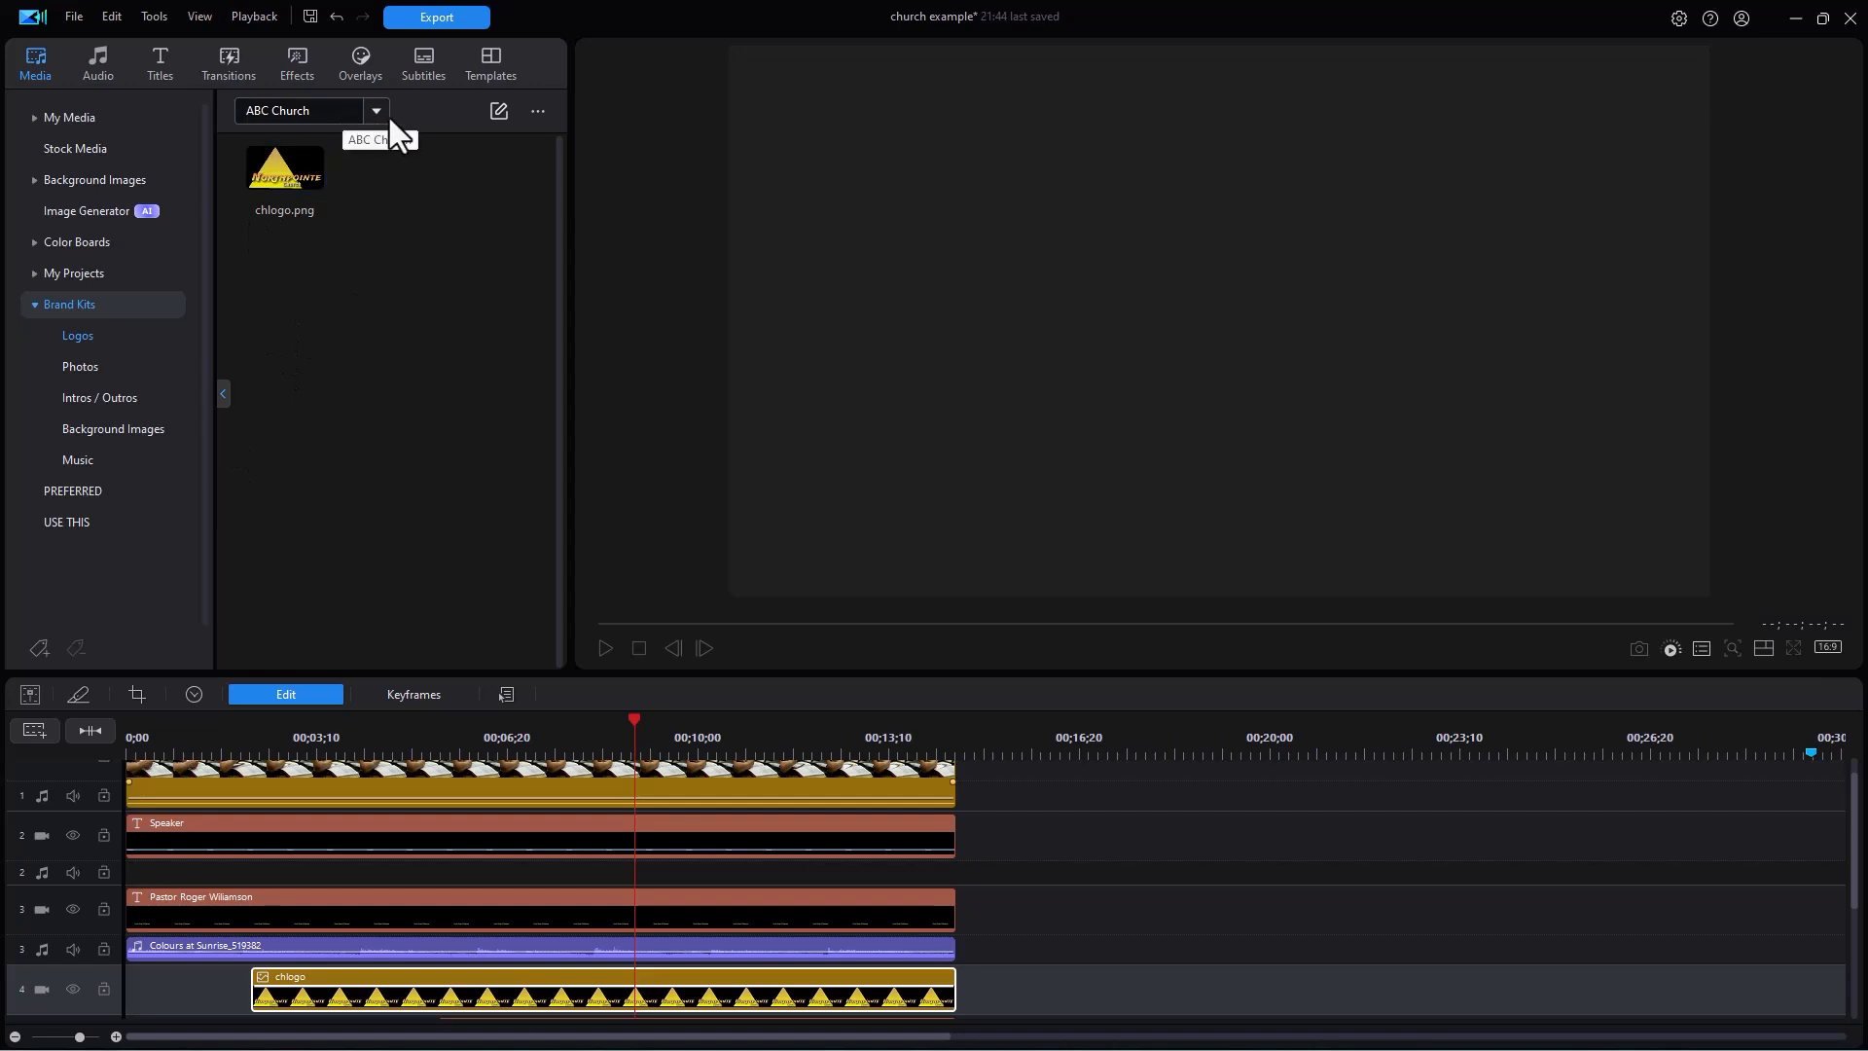
# Step: Reopen the ABC Church brand kit, look through its logo, colors, photo and background assets, and close it
pyautogui.click(499, 111)
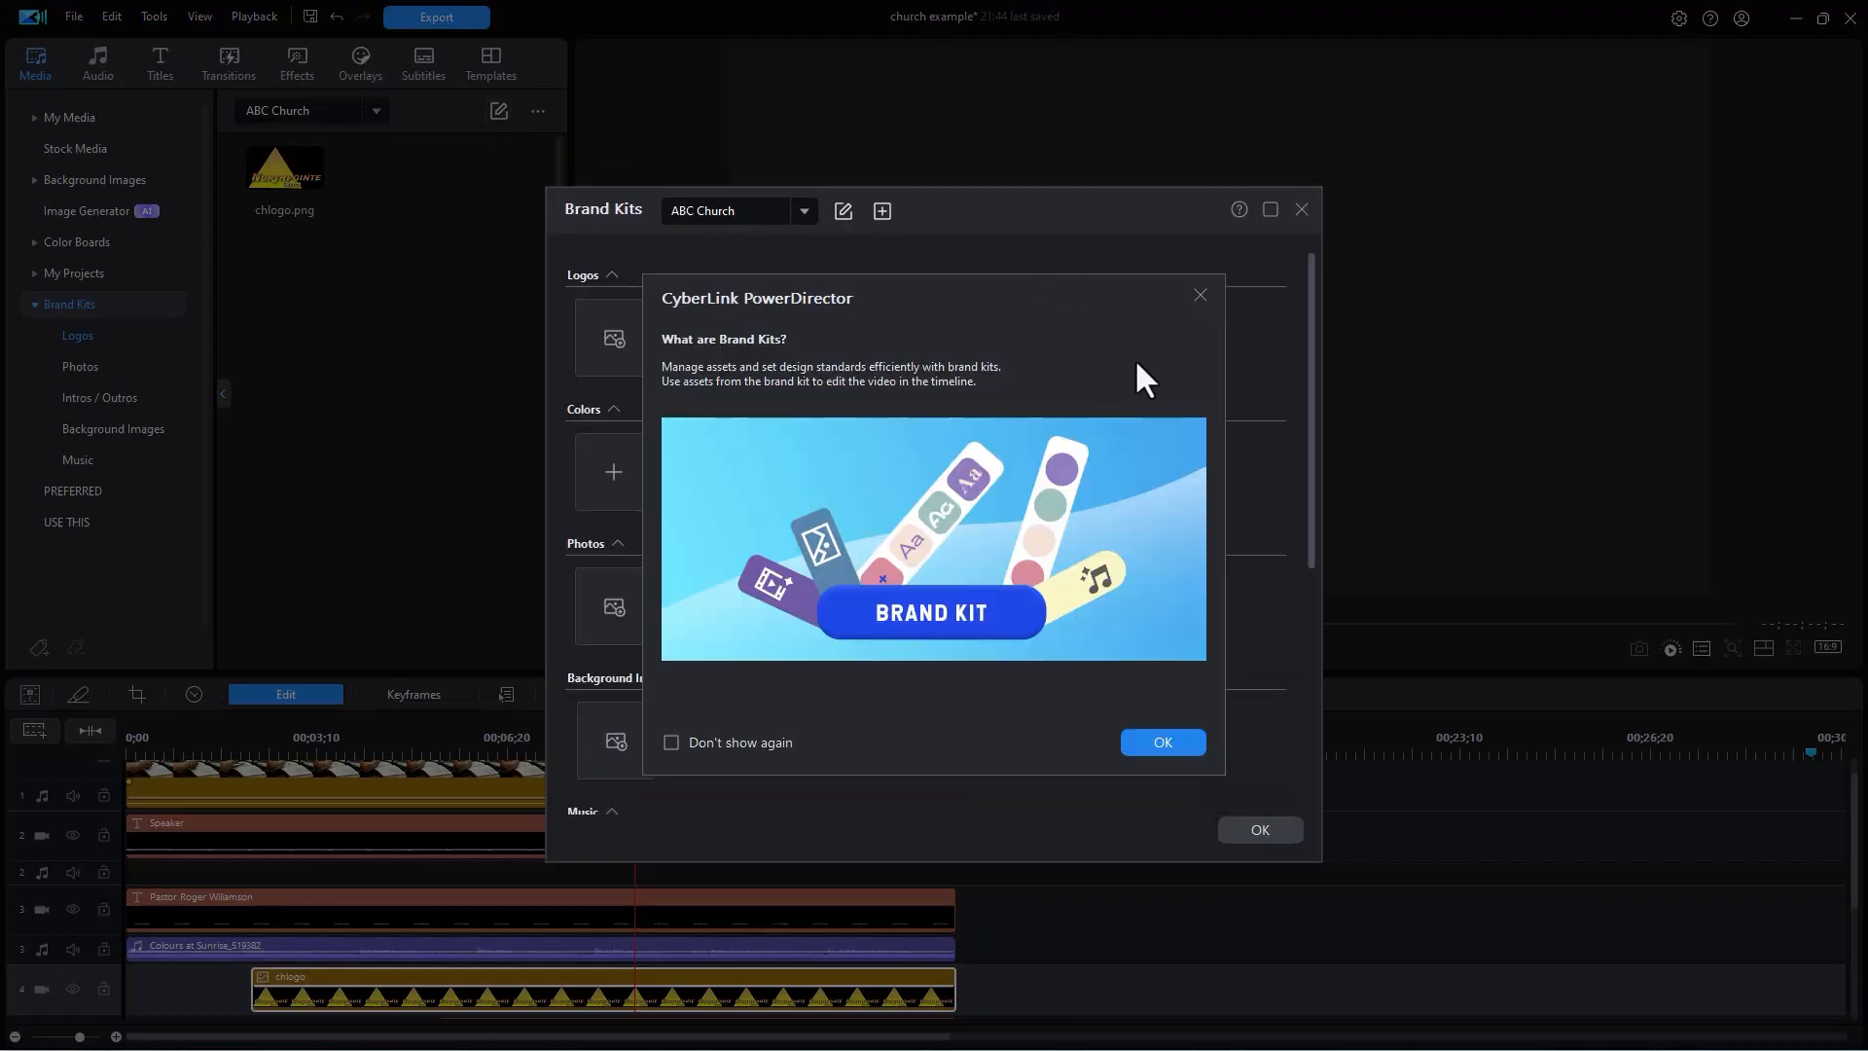
pyautogui.click(1197, 293)
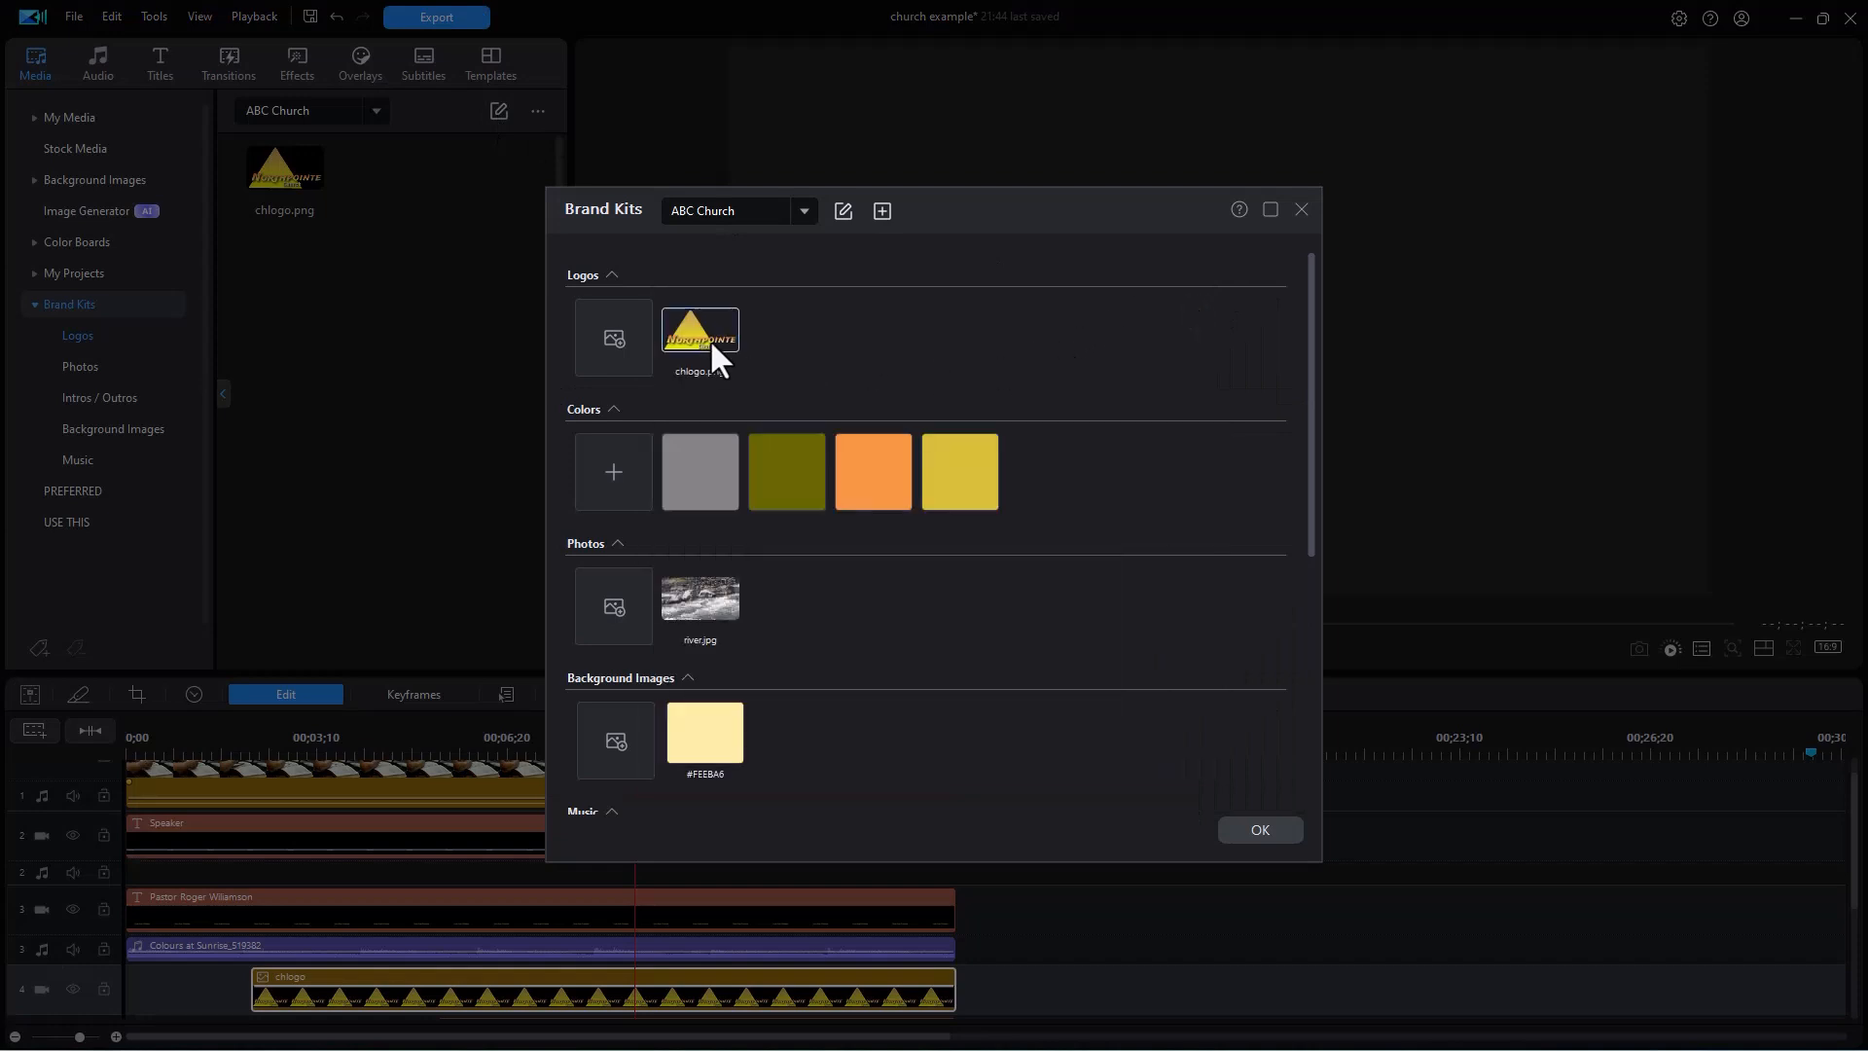
pyautogui.moveTo(1312, 437); pyautogui.dragTo(1258, 449)
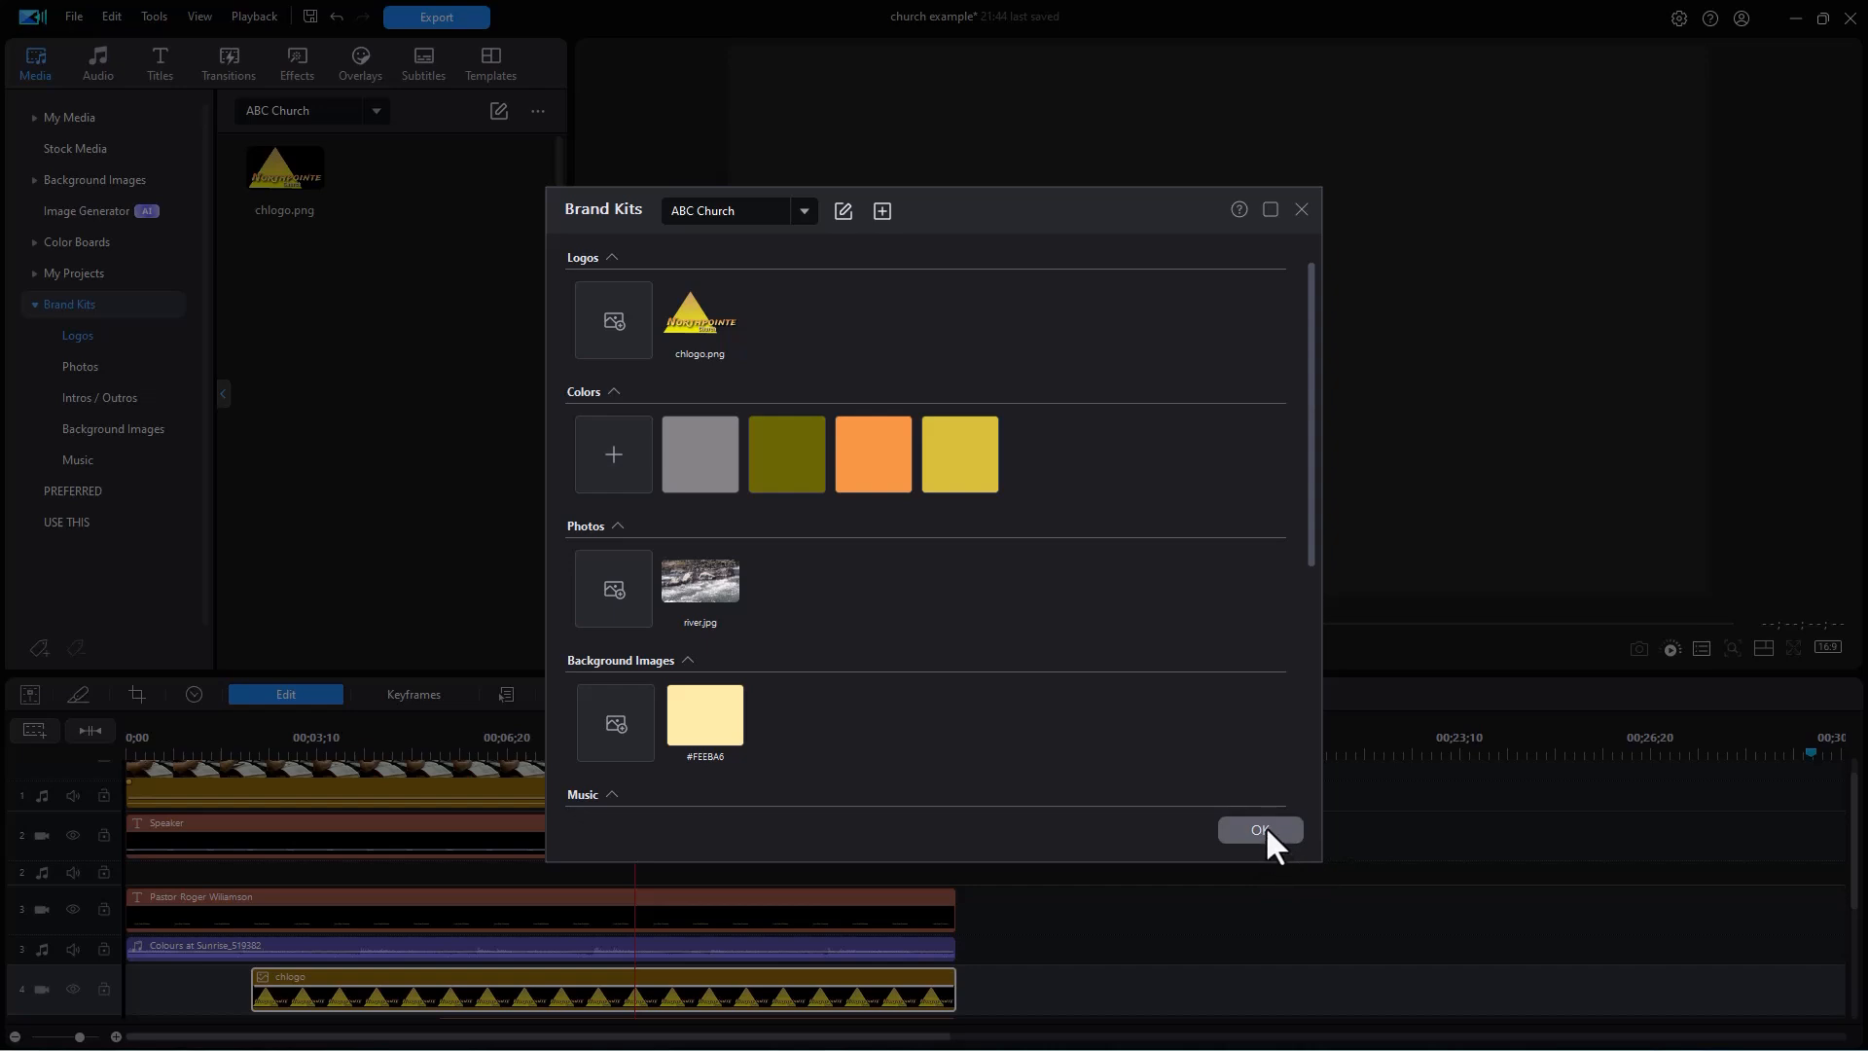
pyautogui.moveTo(963, 209); pyautogui.dragTo(770, 134)
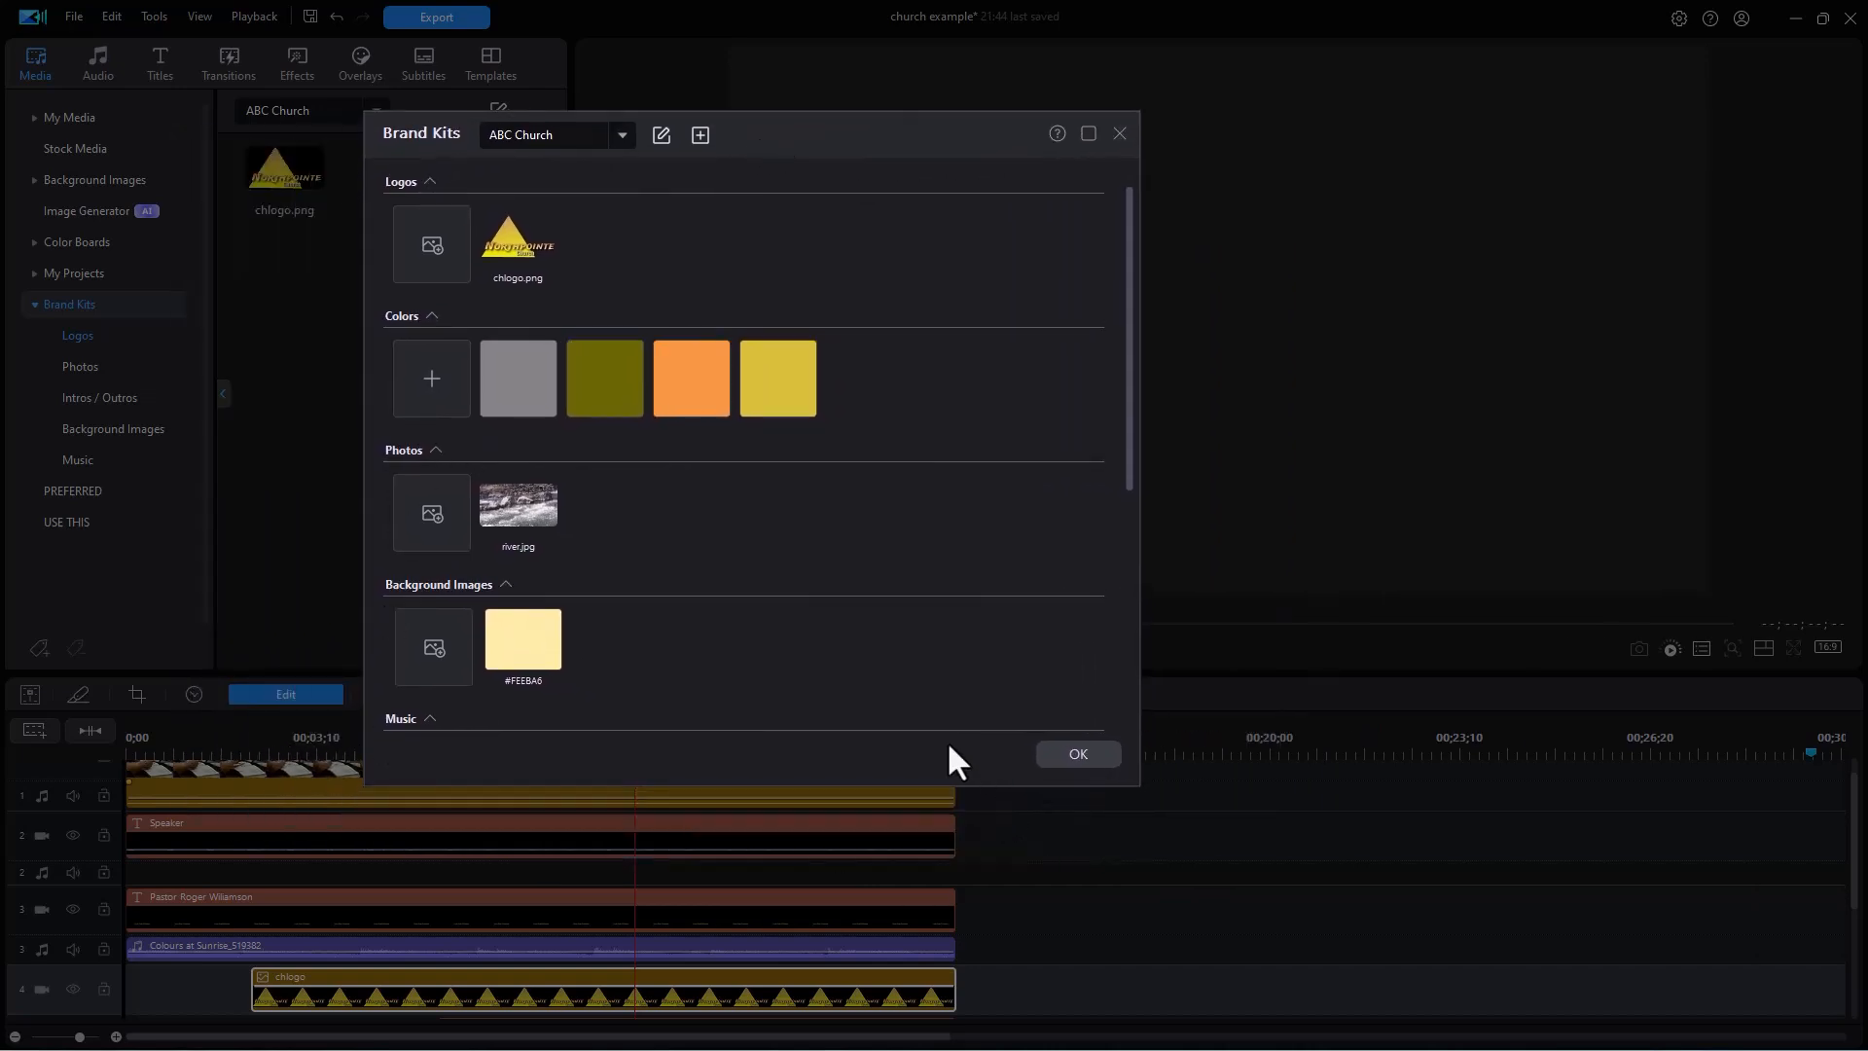
pyautogui.click(1097, 751)
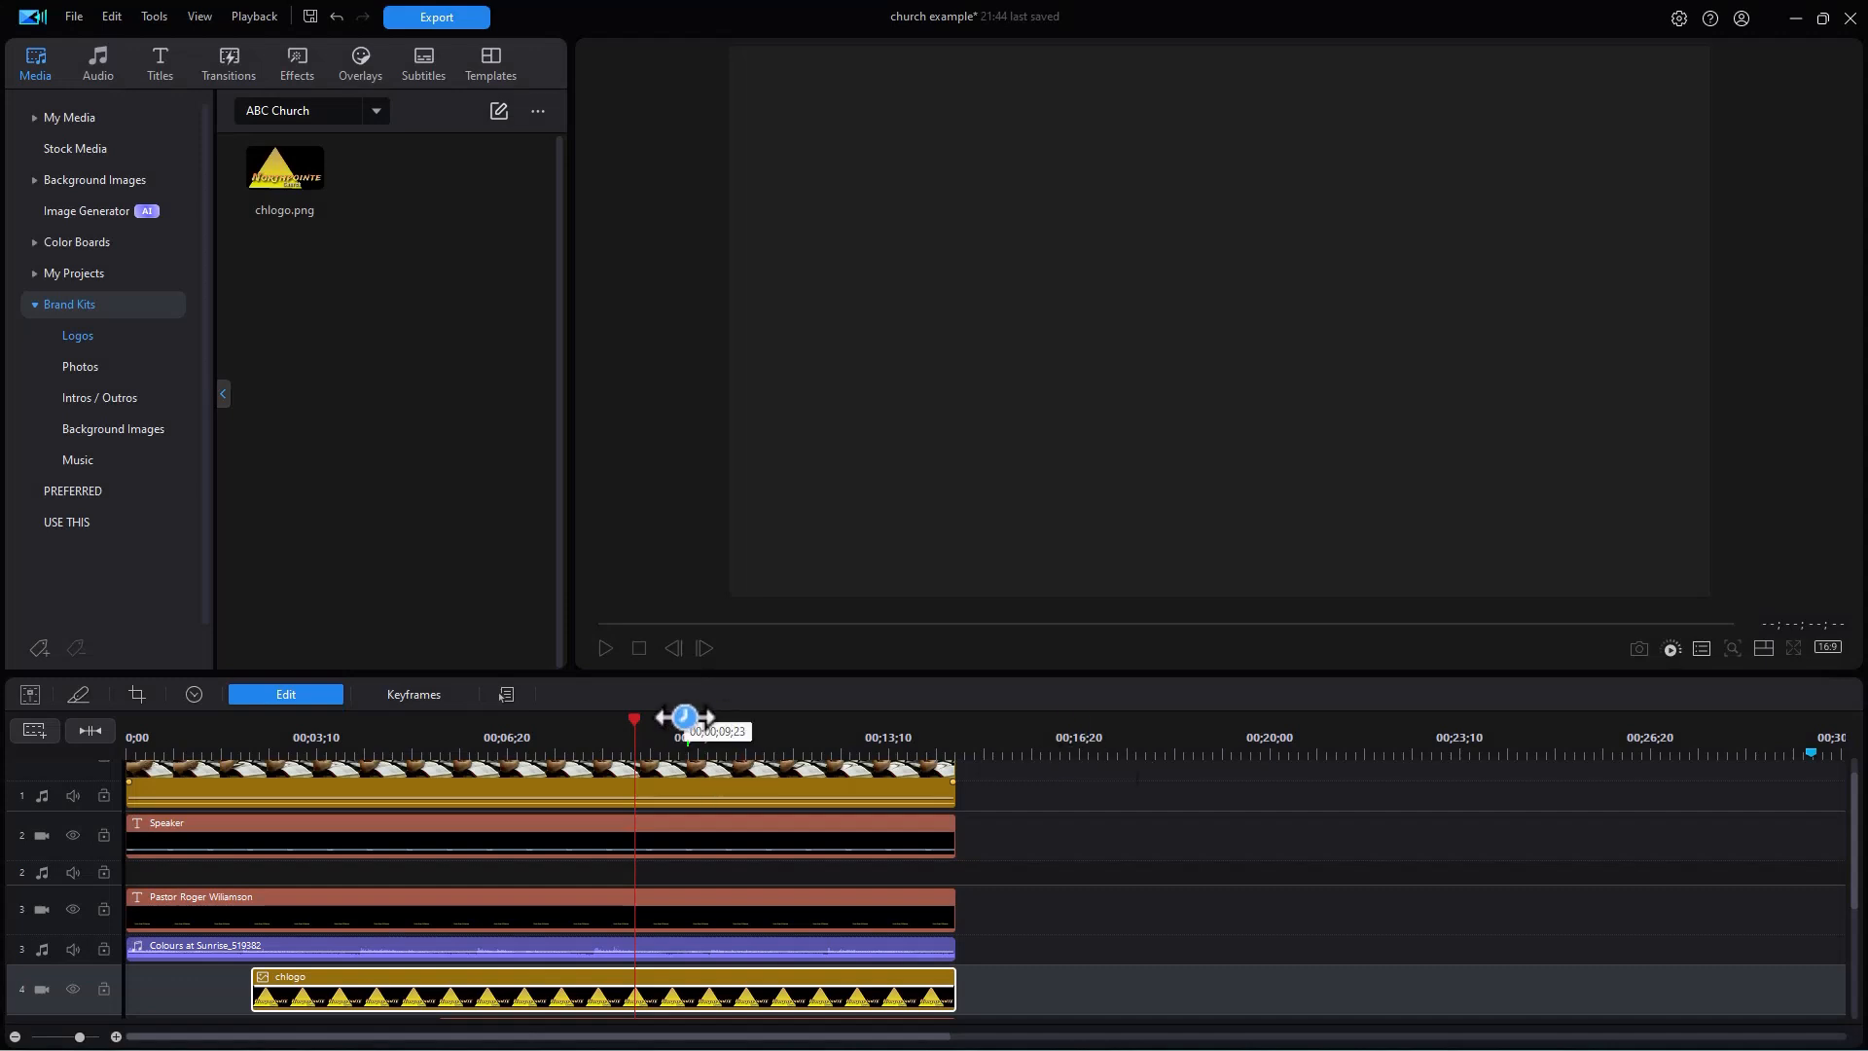
# Step: Show the title slide at 00;00;10;26, sample its dark red #54130A as a new ABC Church brand kit color and save the kit
pyautogui.click(736, 723)
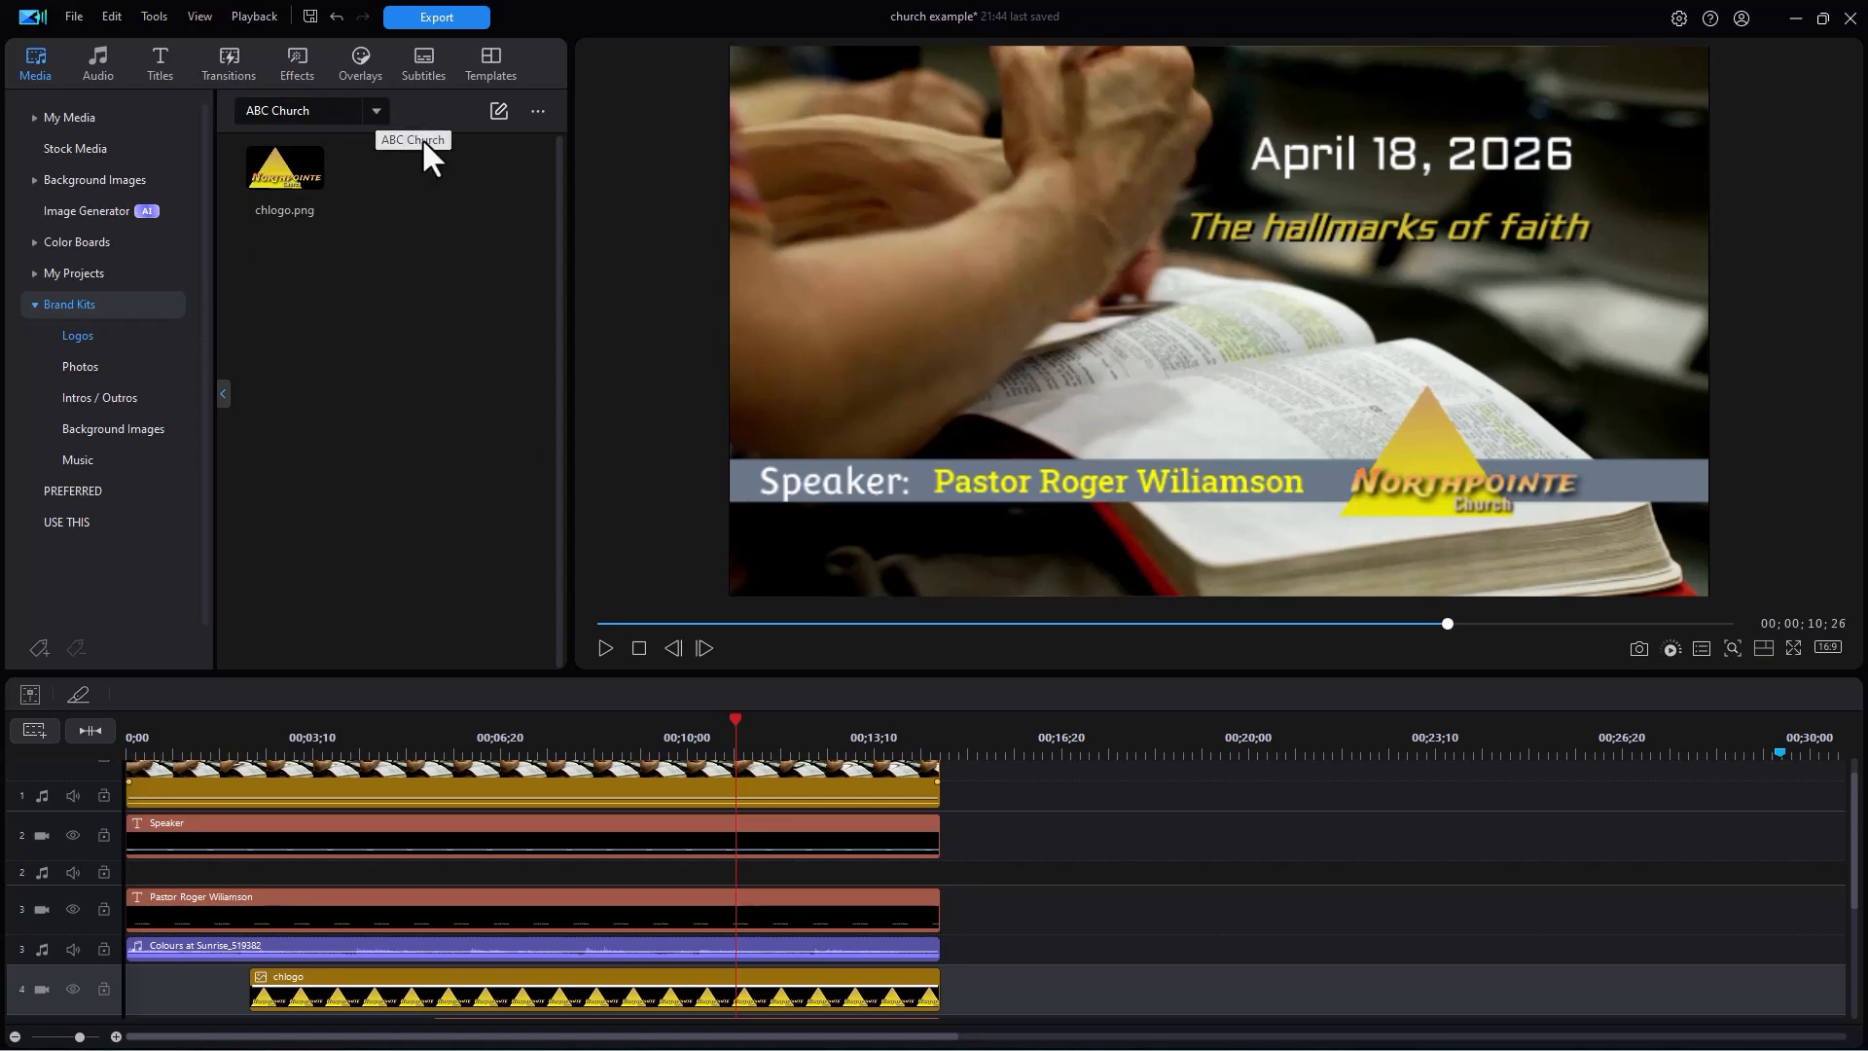
pyautogui.click(499, 111)
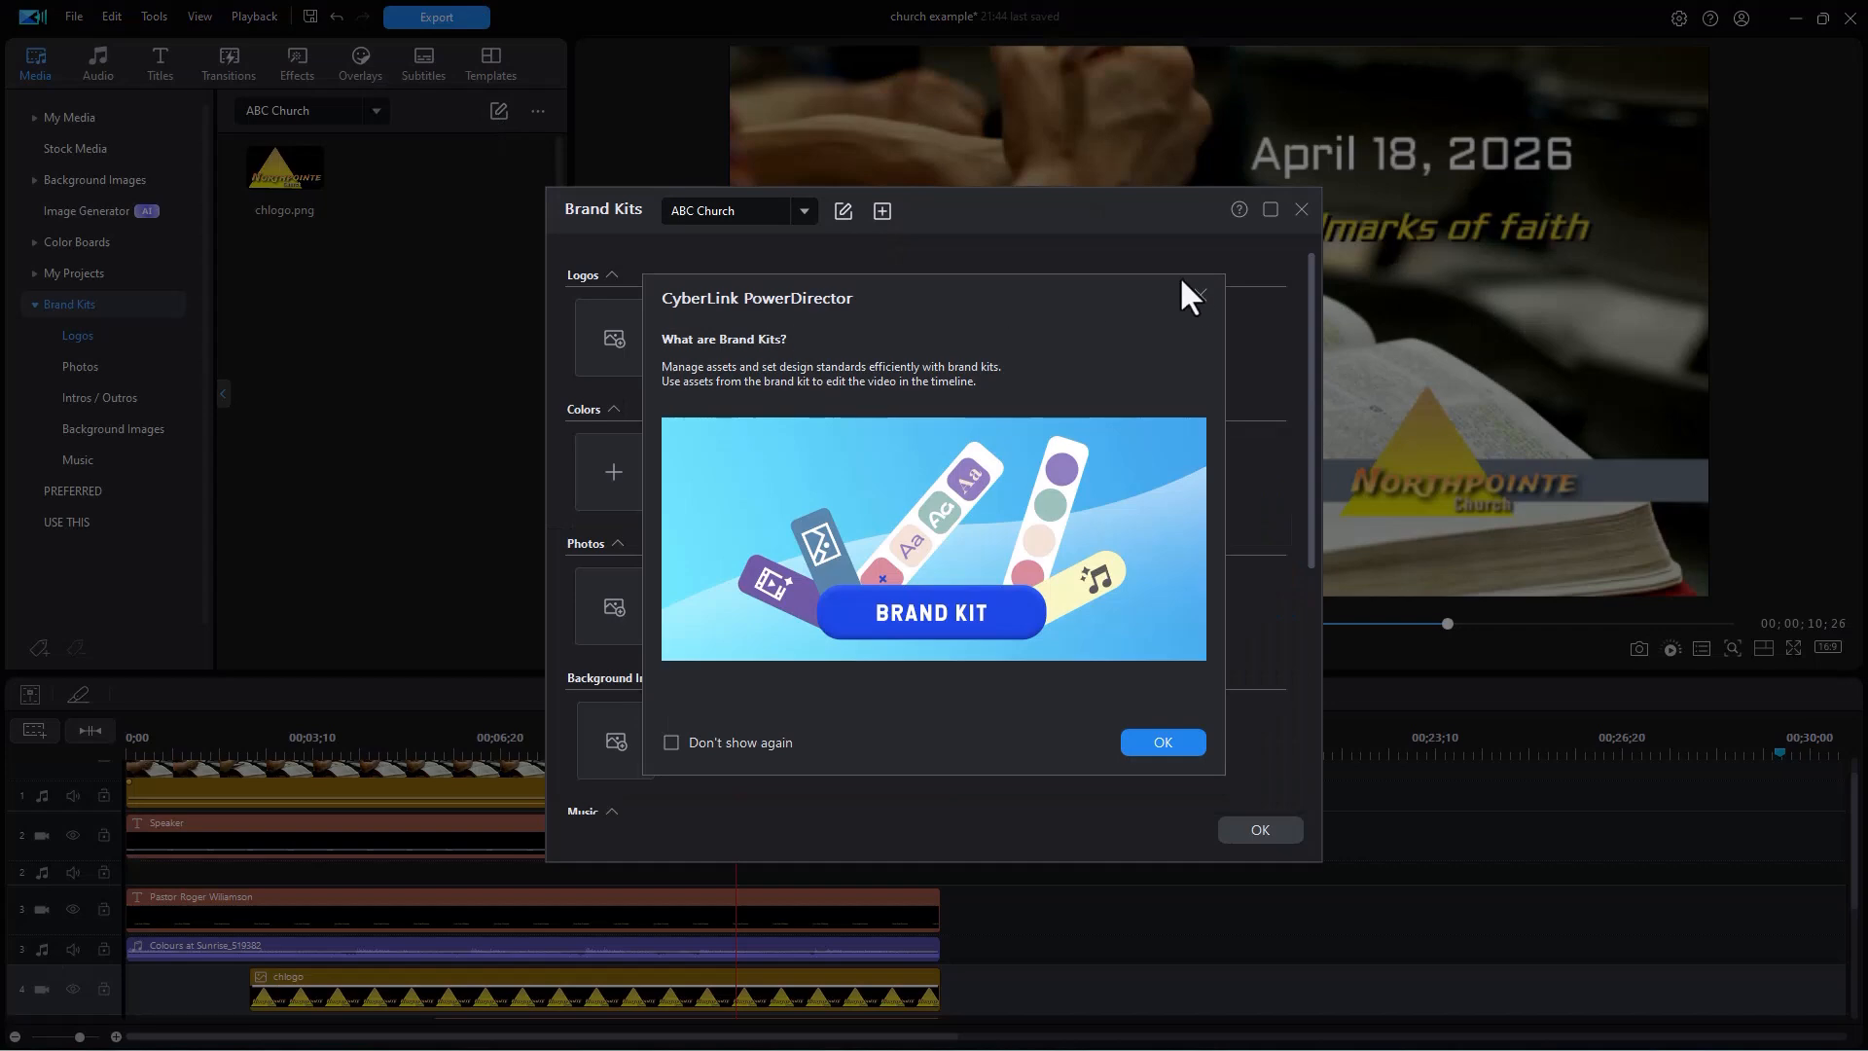
pyautogui.click(1200, 293)
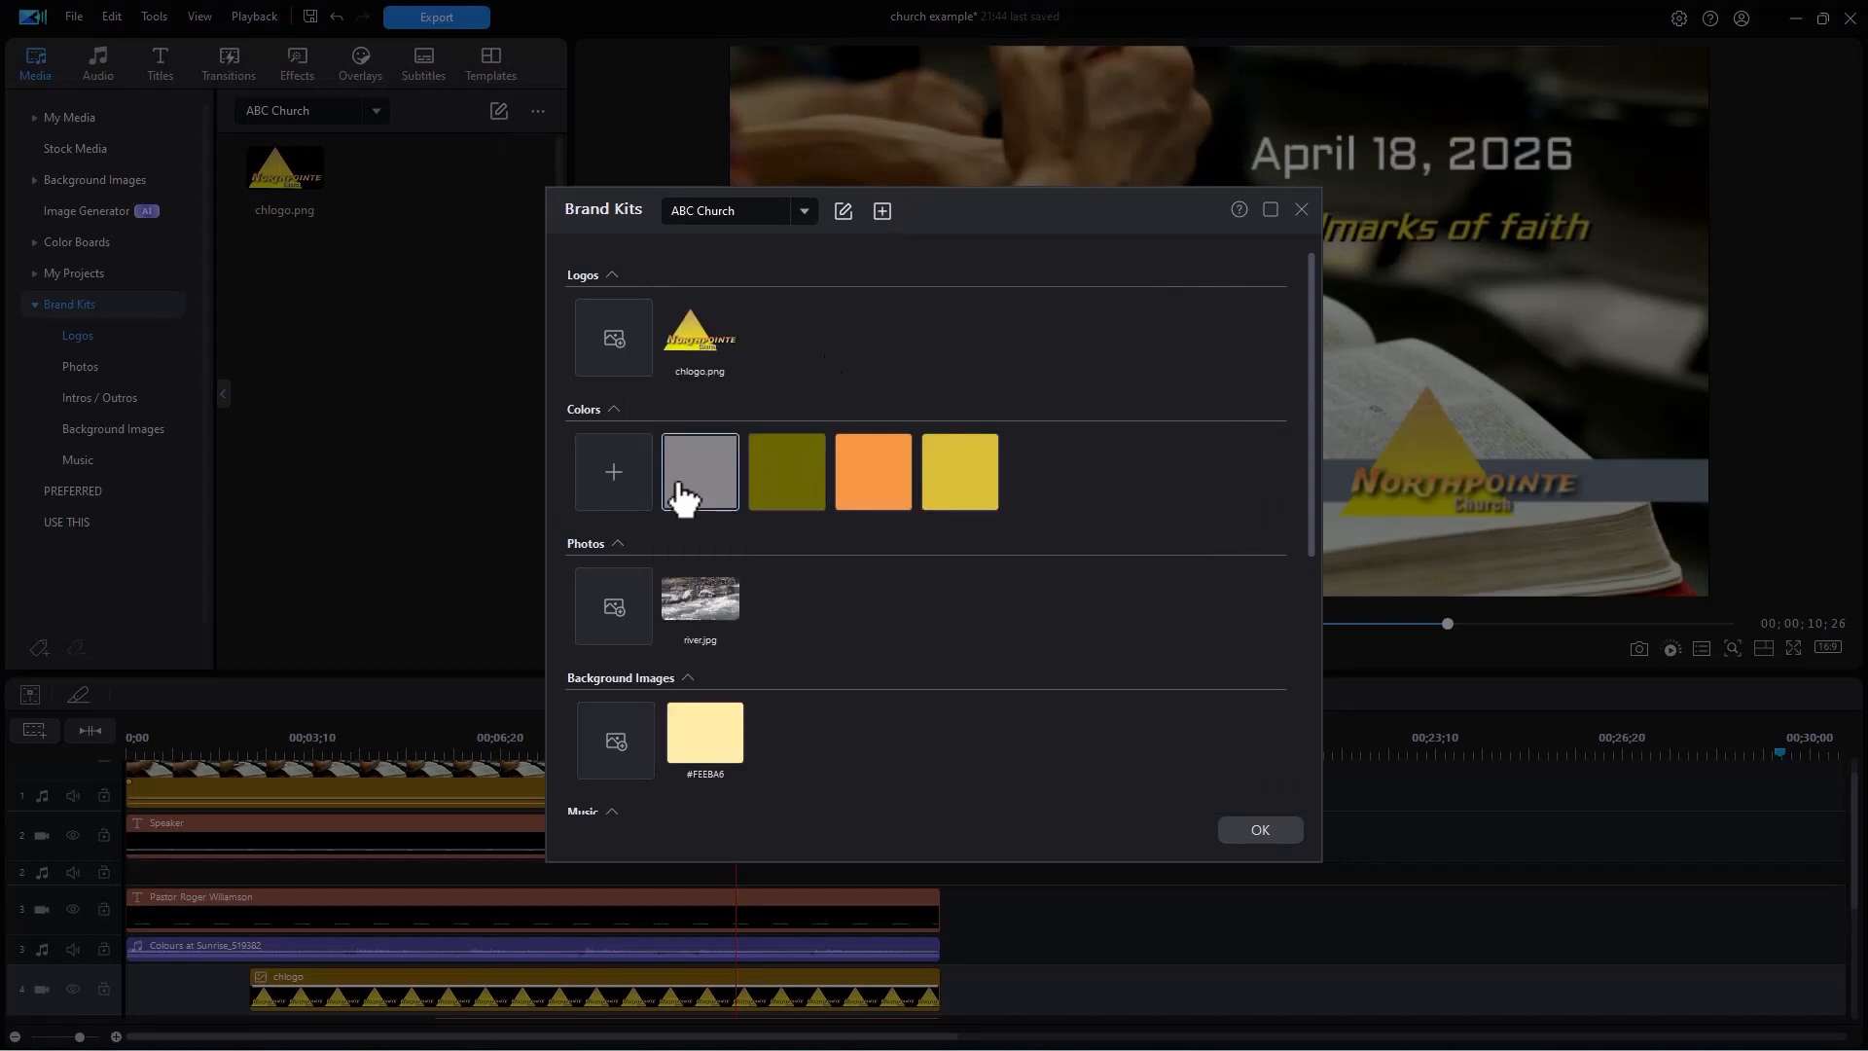
pyautogui.click(613, 473)
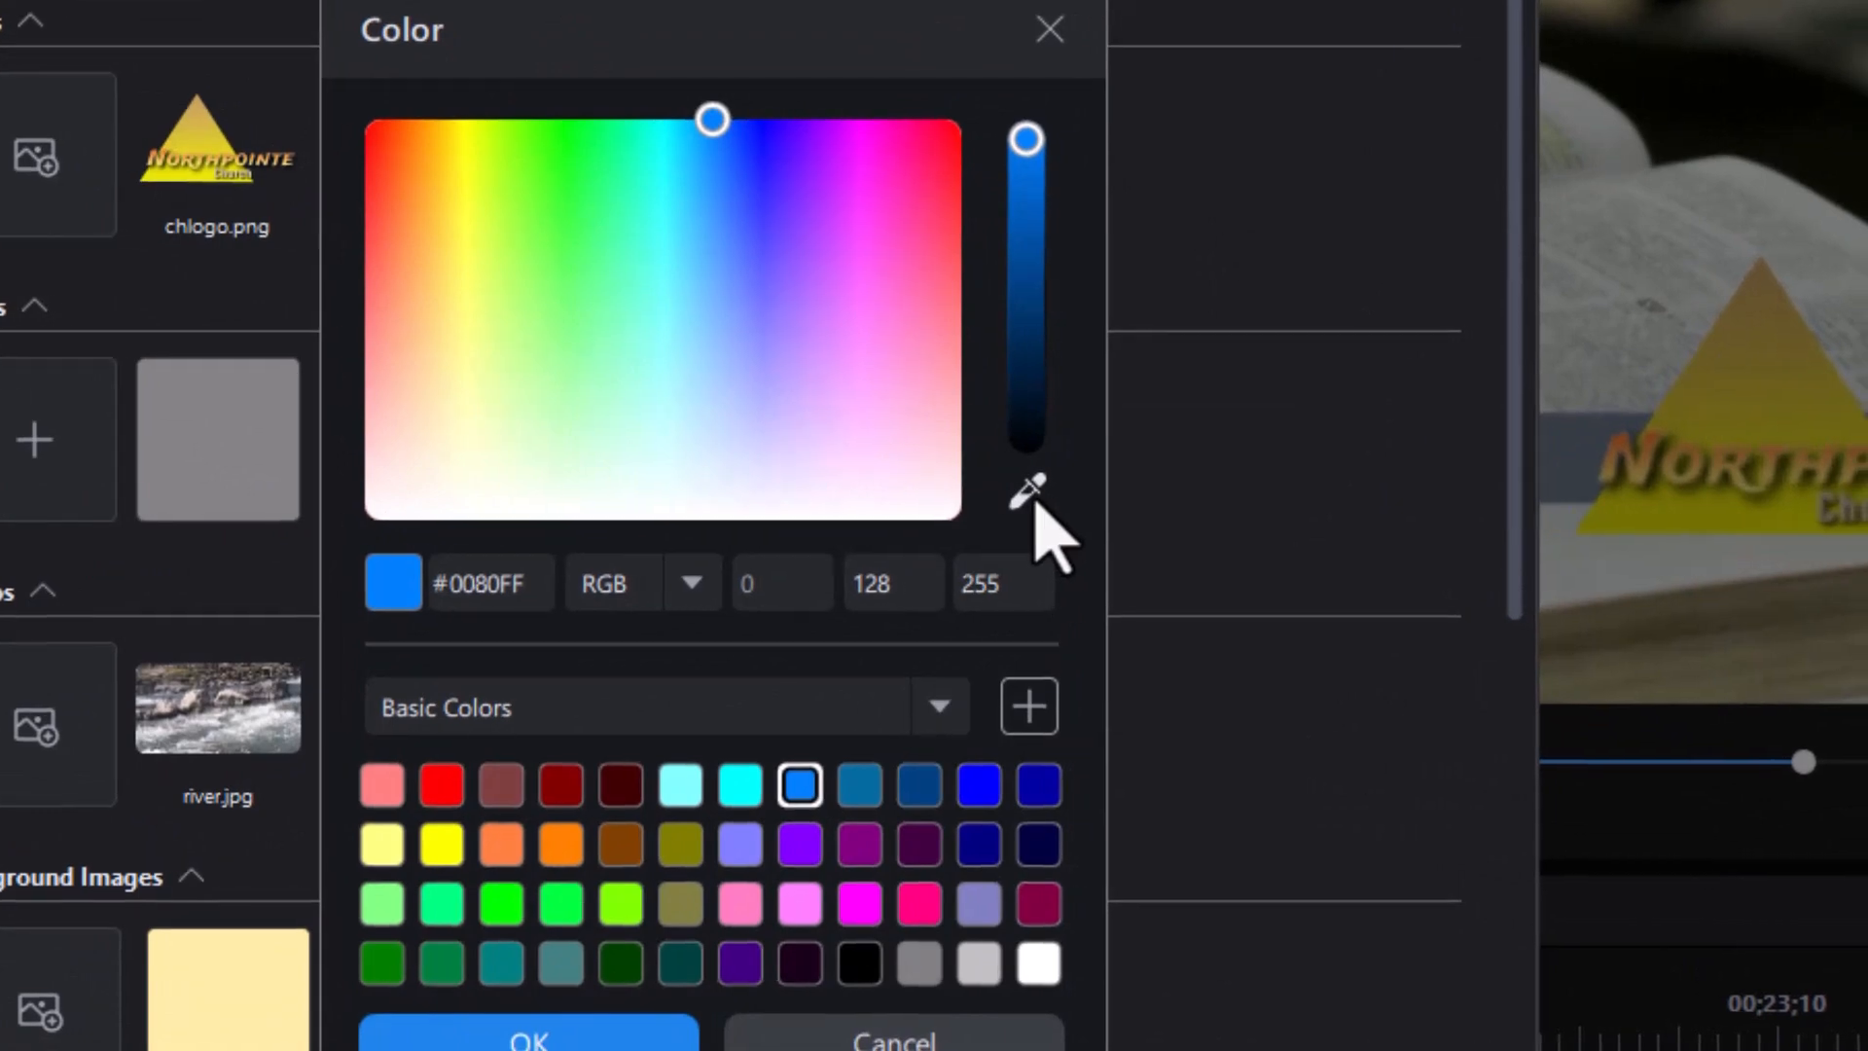
pyautogui.click(1043, 494)
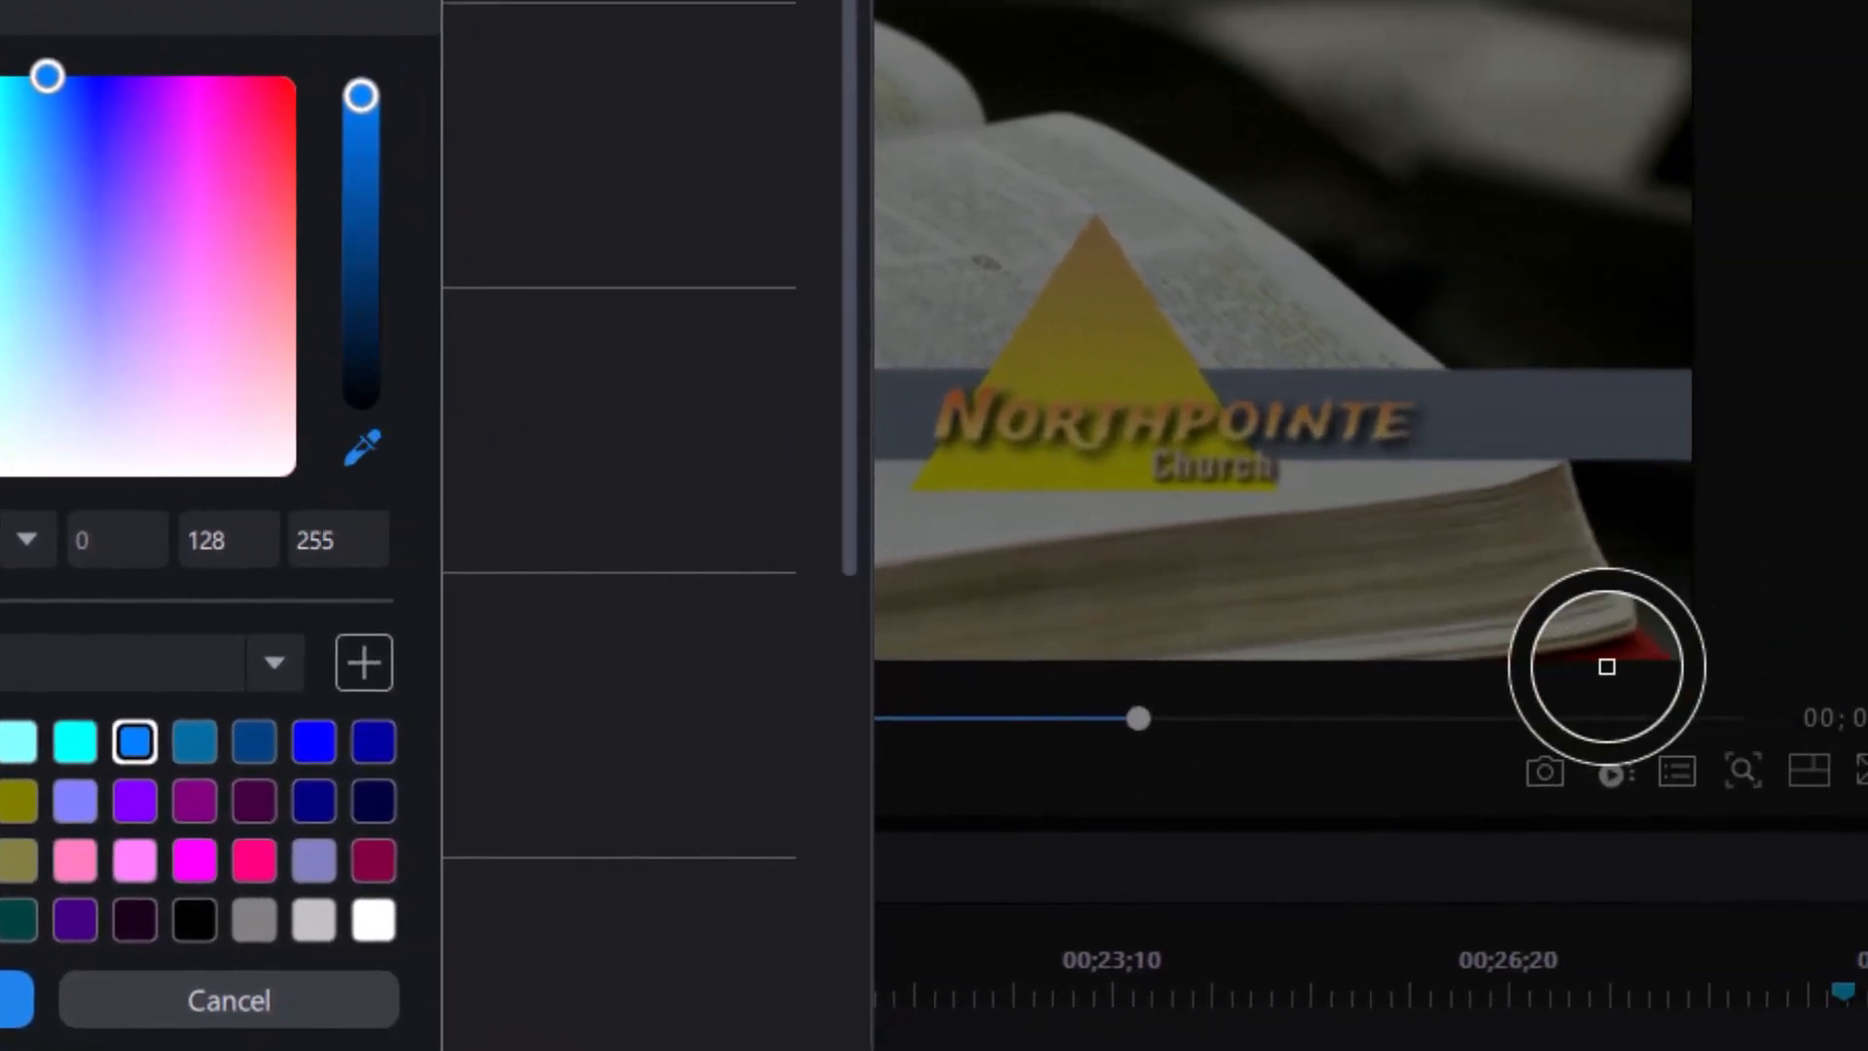
pyautogui.click(1641, 641)
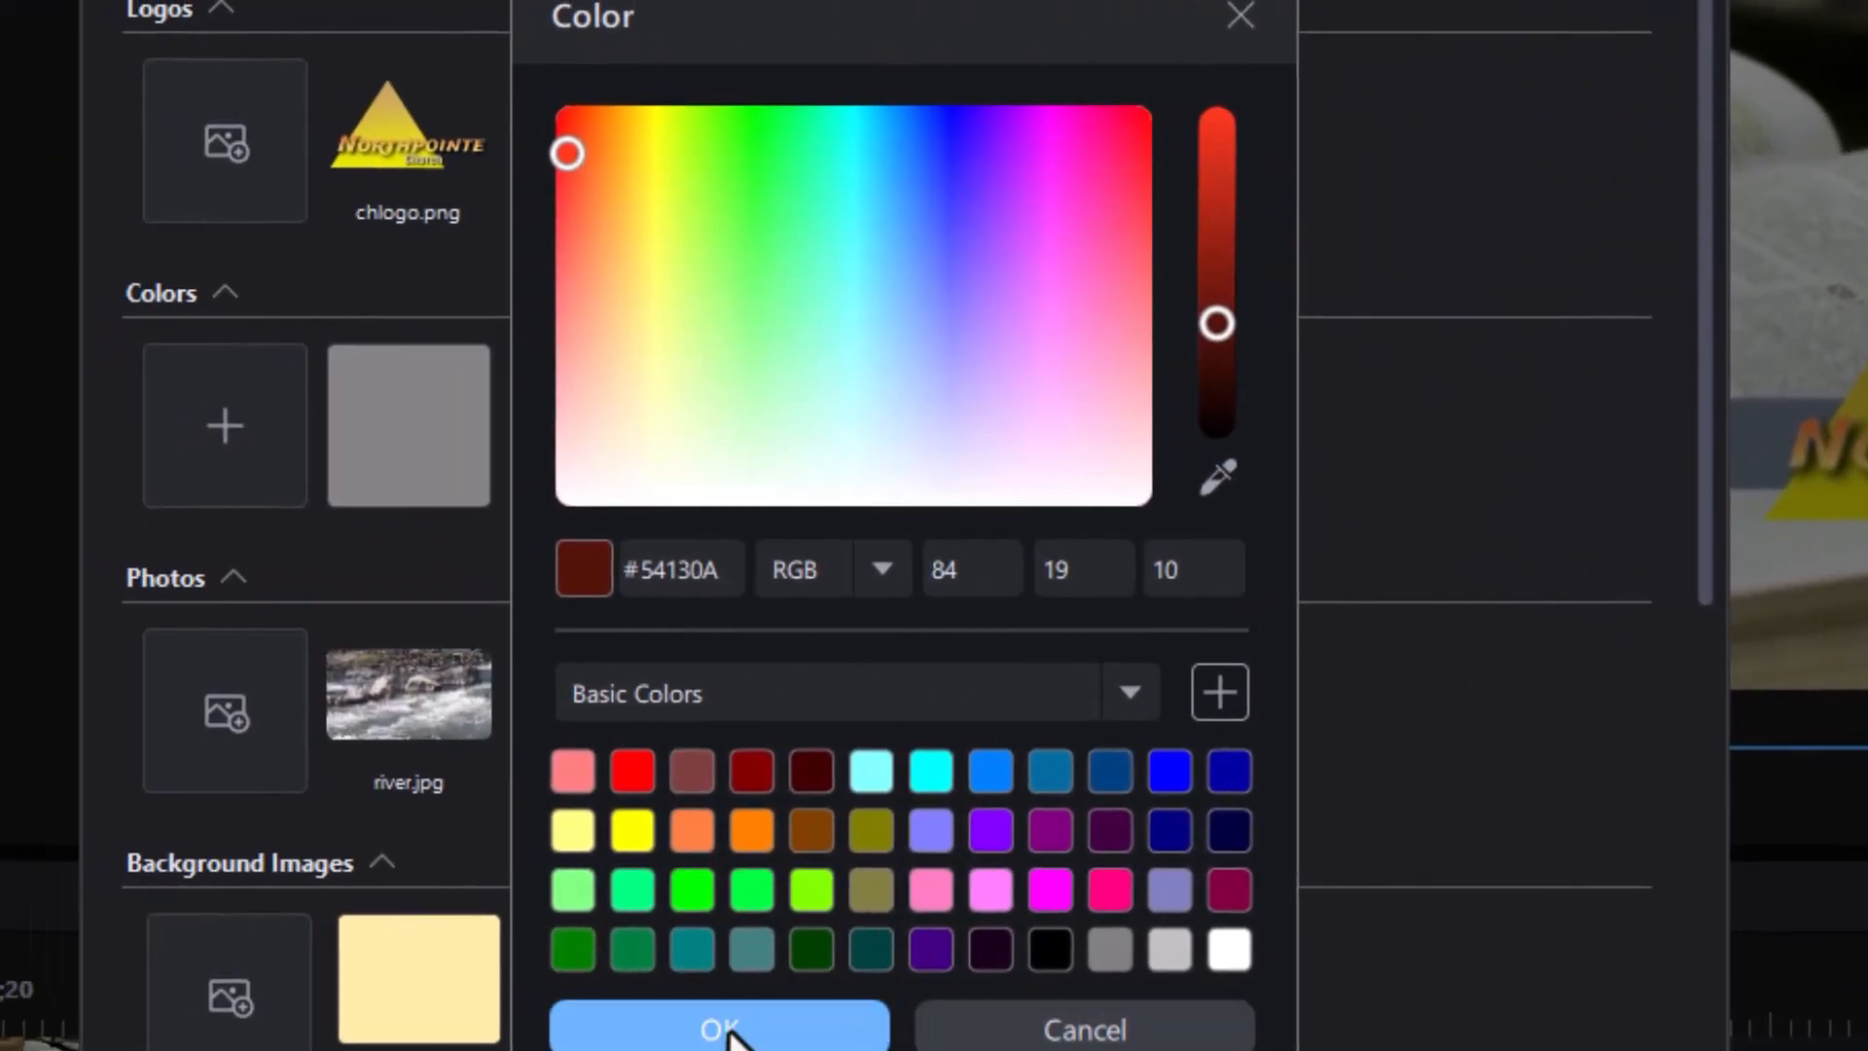
pyautogui.click(725, 1031)
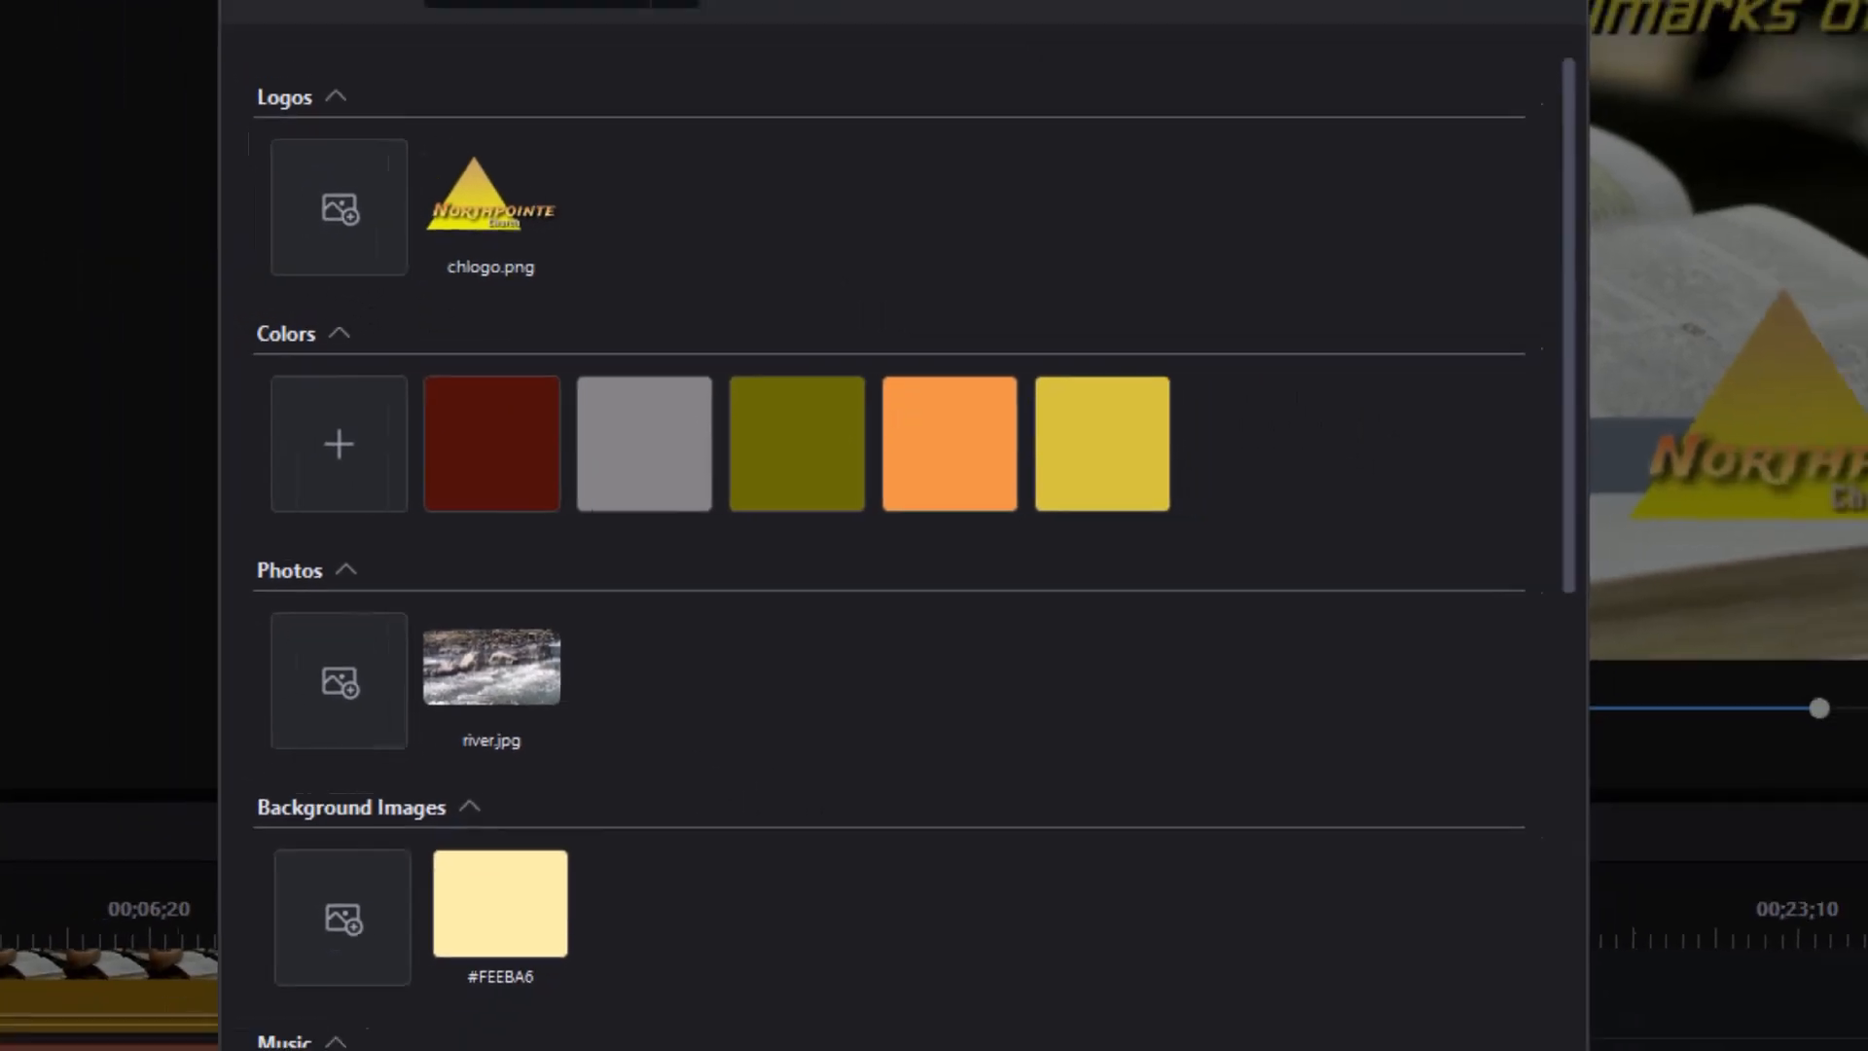
pyautogui.click(1132, 809)
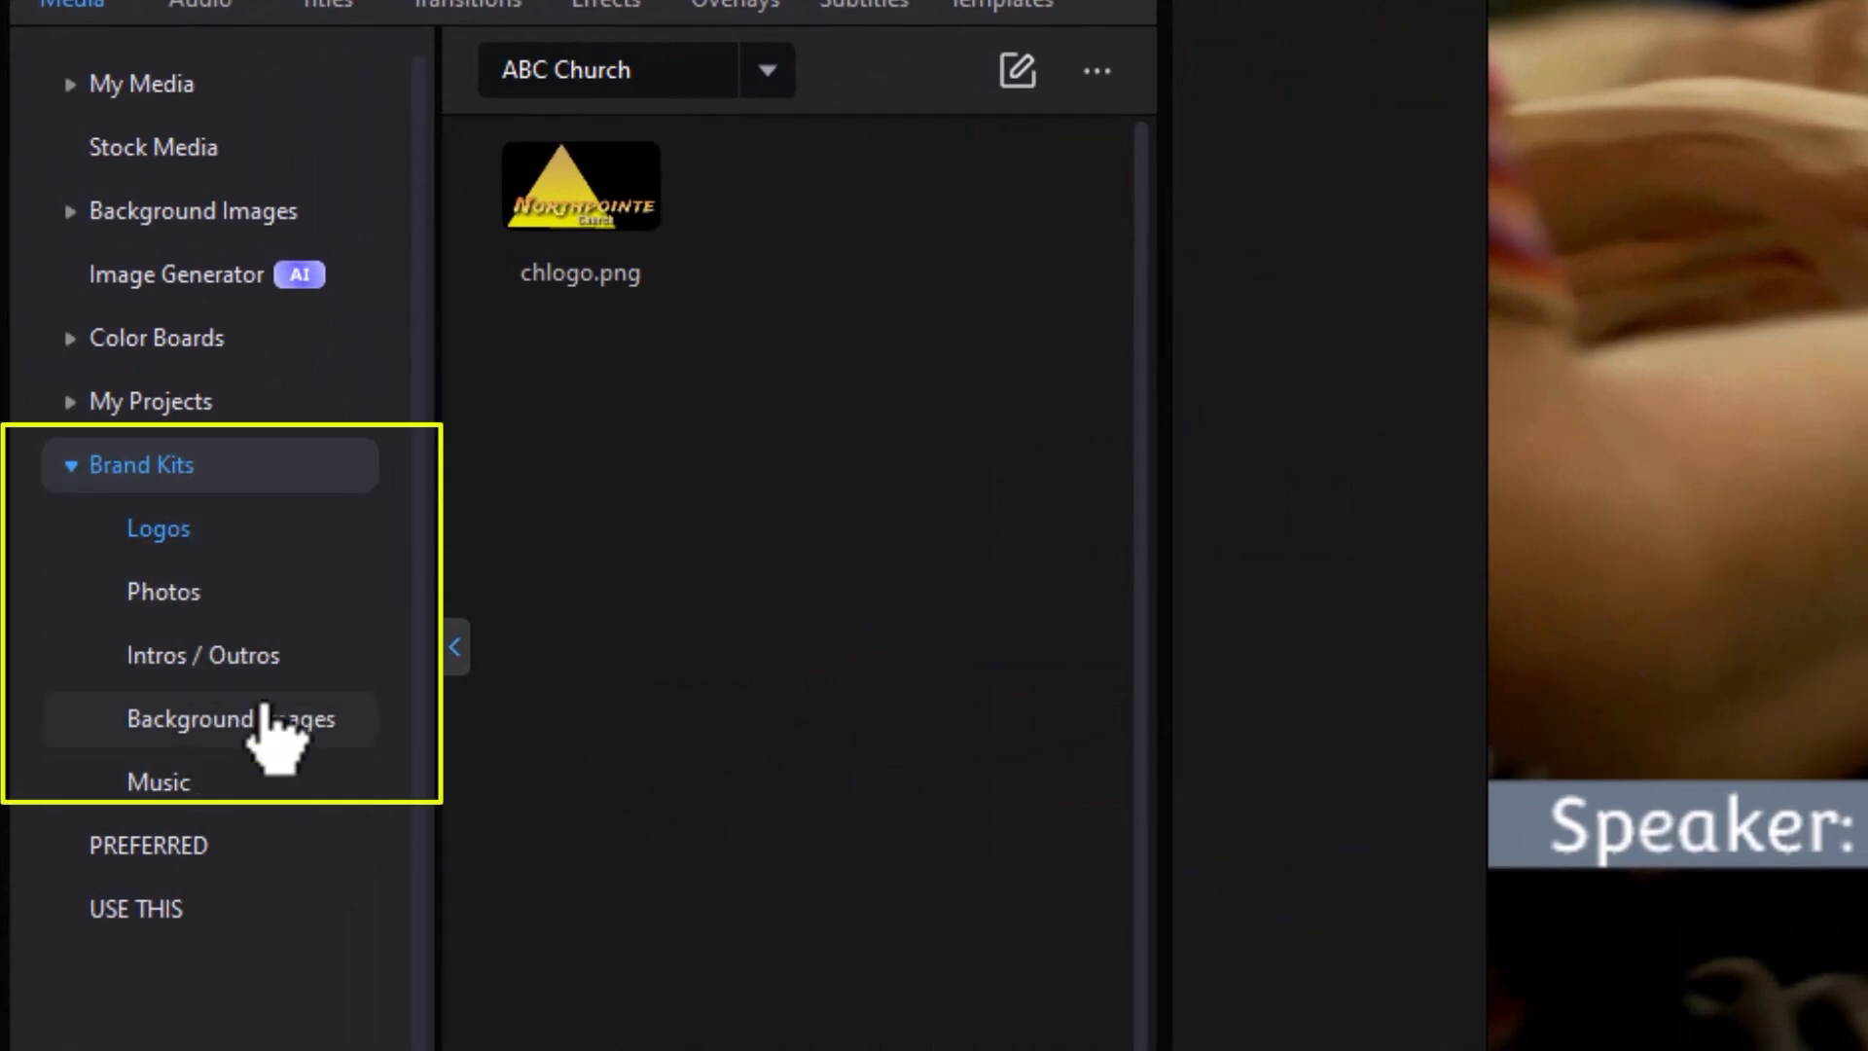
# Step: Place the brand kit's willows1.mp4 intro on track 1 at about 16 seconds and its river.jpg photo on track 2 at about 18 seconds
pyautogui.click(243, 661)
pyautogui.moveTo(583, 216); pyautogui.dragTo(1041, 778)
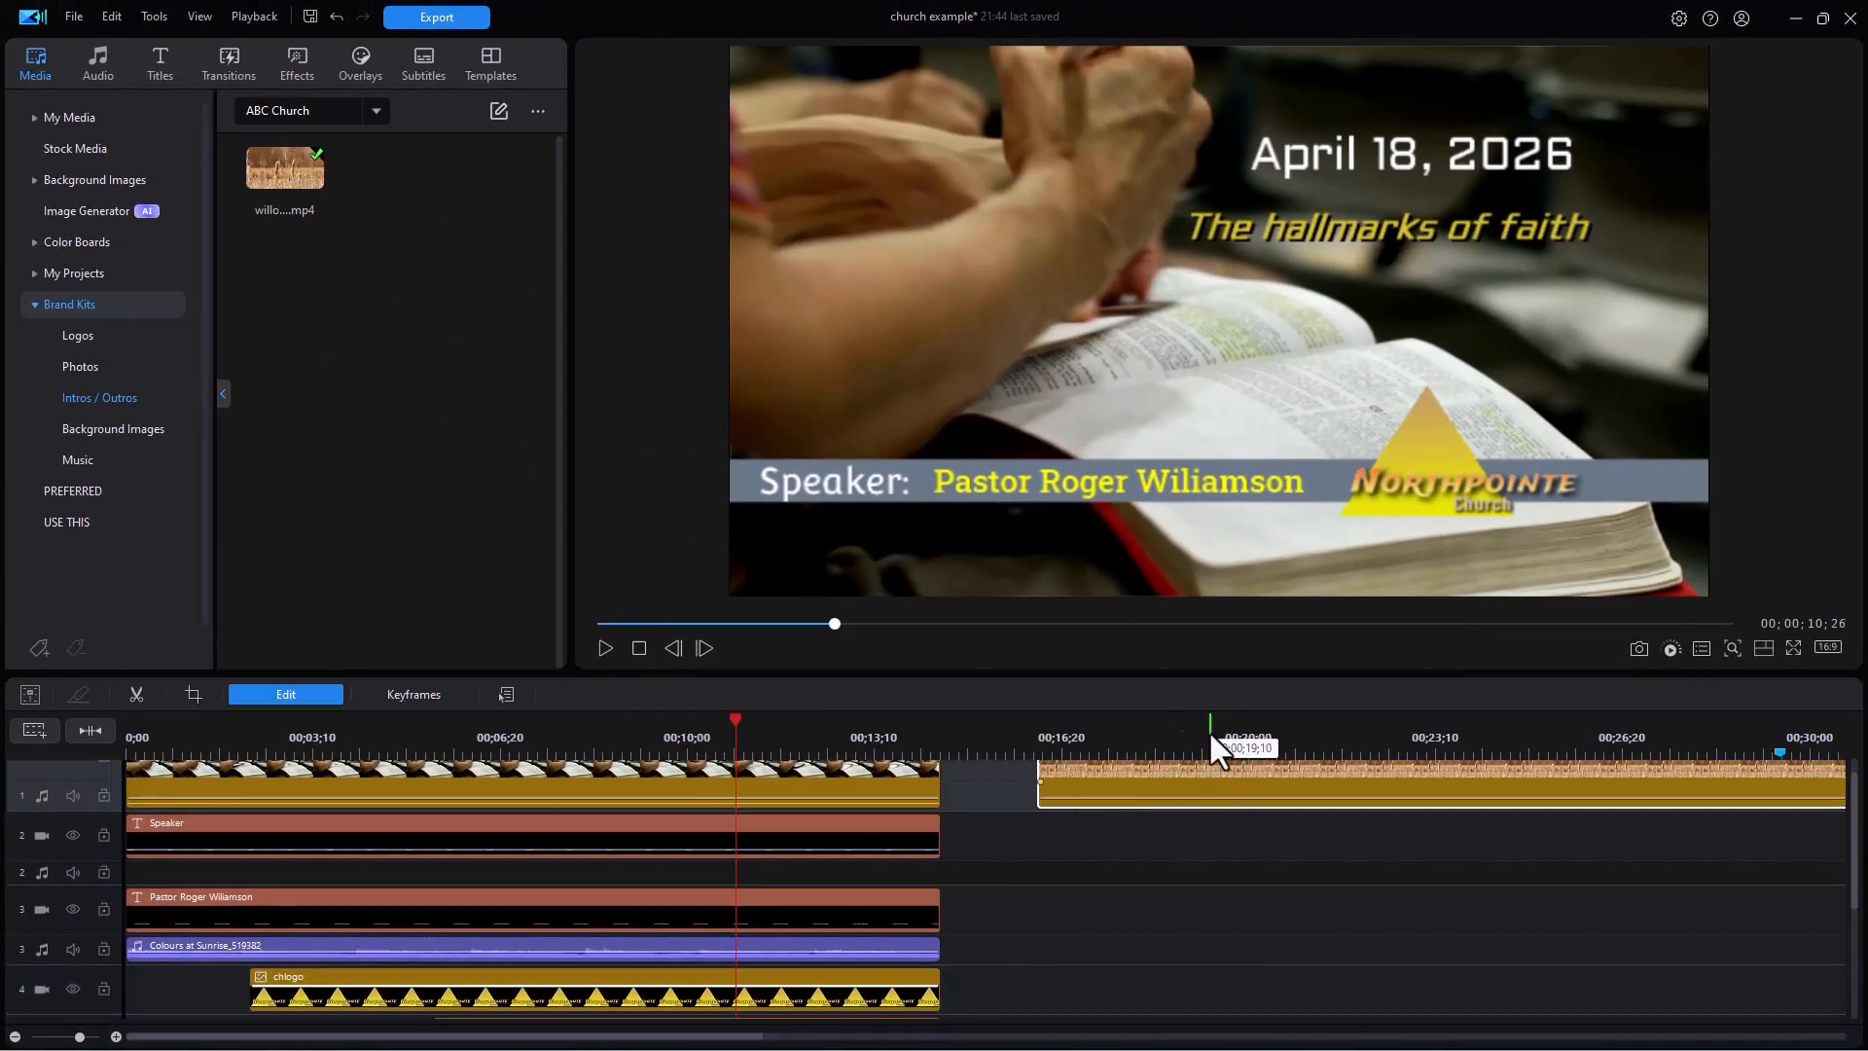
pyautogui.click(1209, 733)
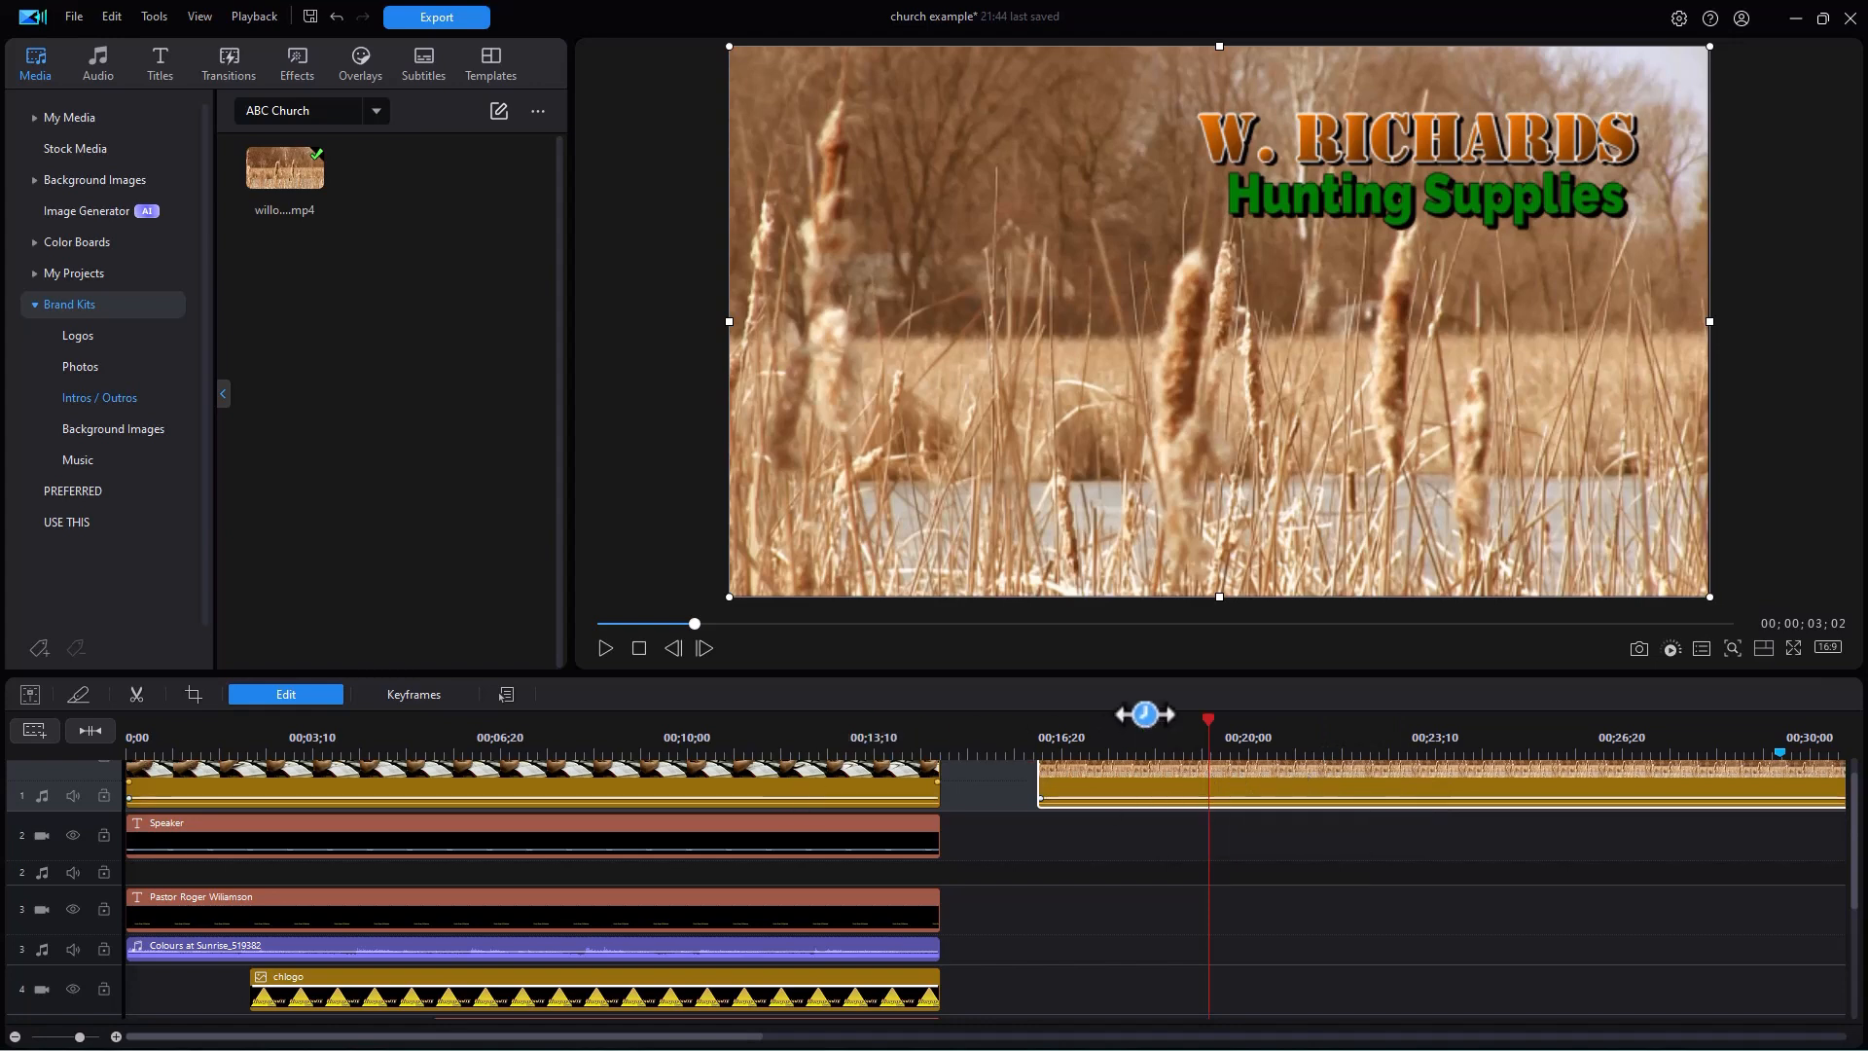
pyautogui.click(127, 369)
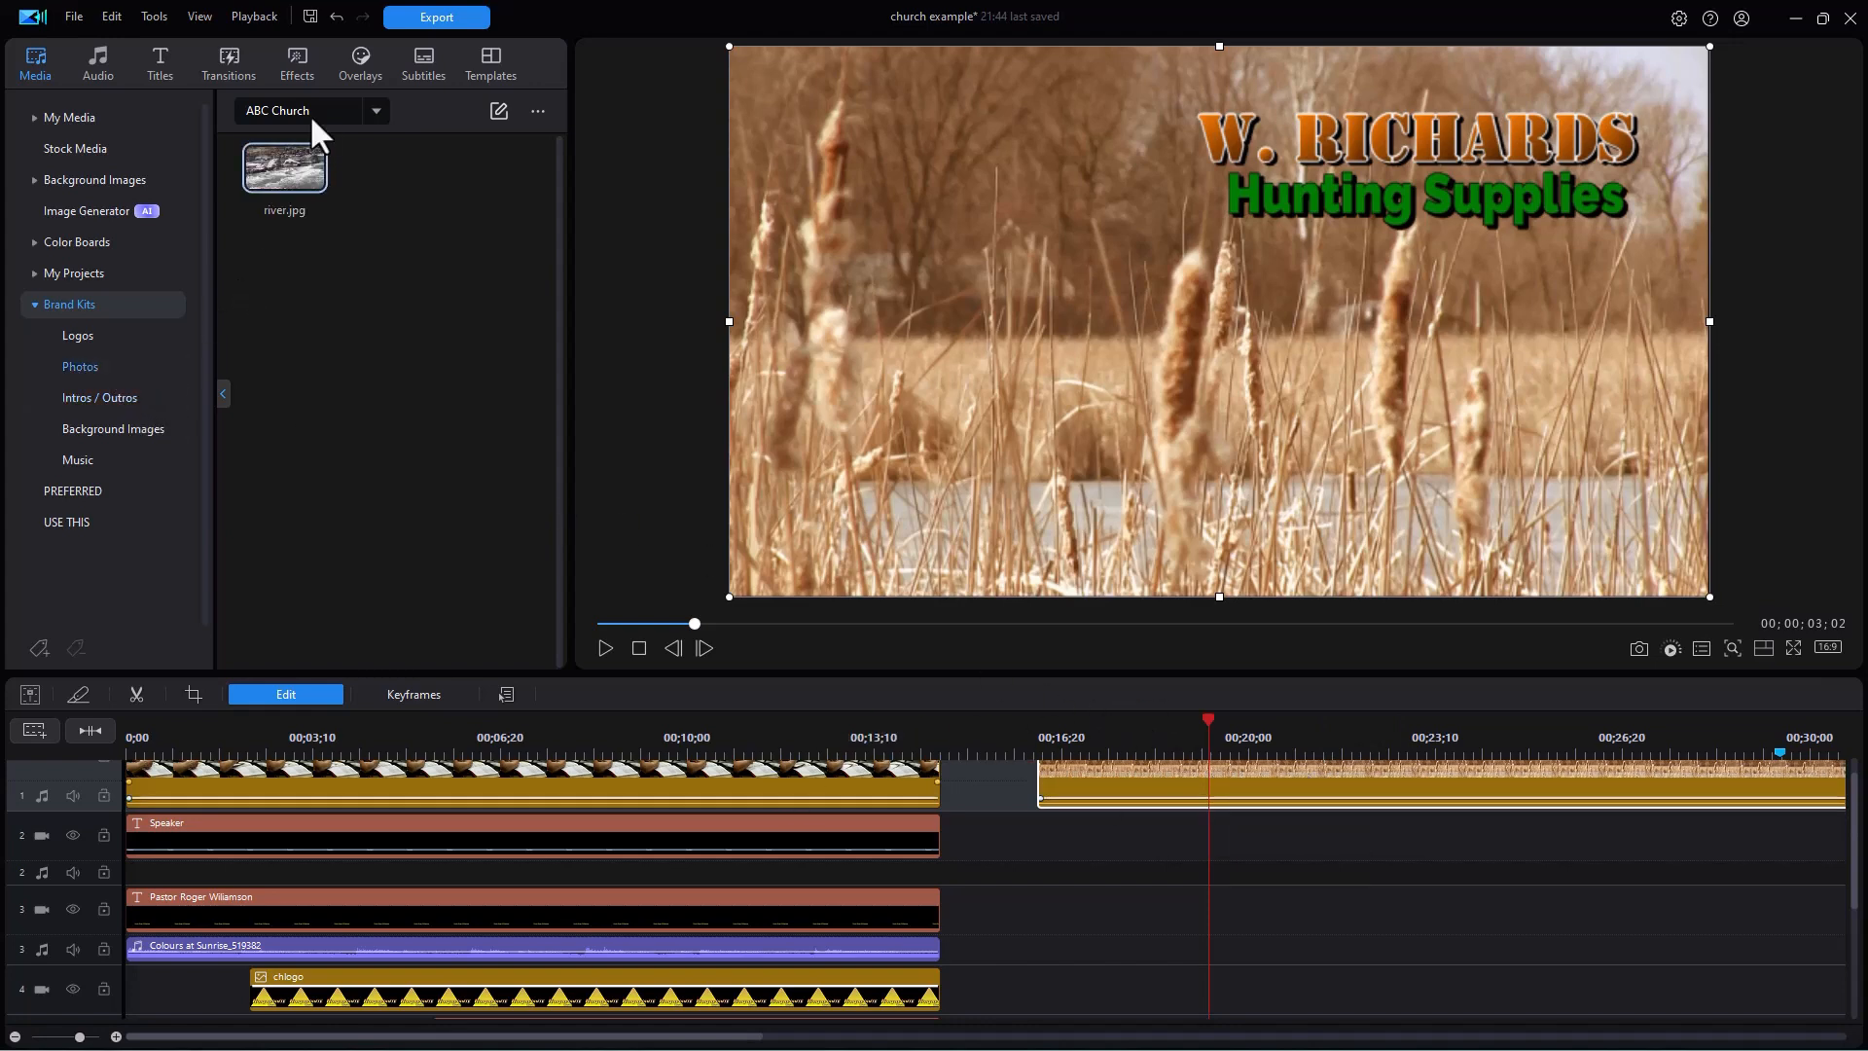
pyautogui.moveTo(289, 182); pyautogui.dragTo(1165, 864)
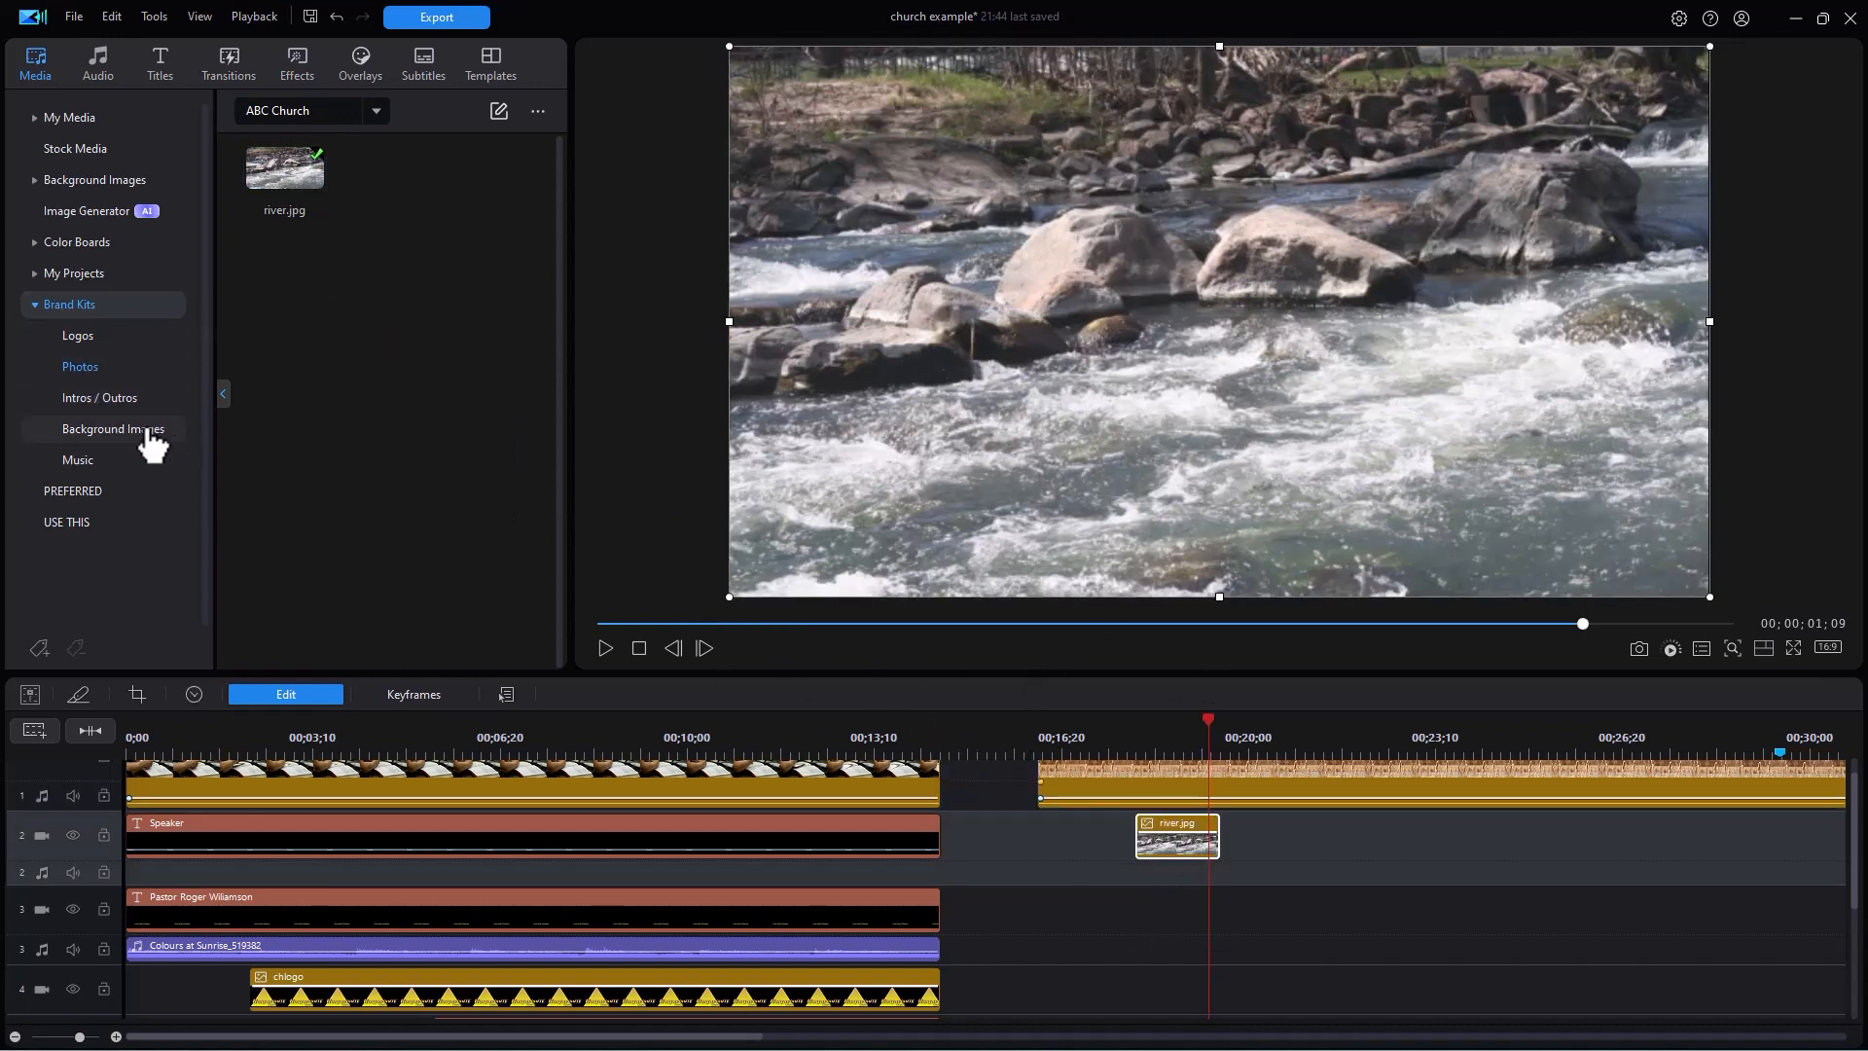
# Step: Place the brand kit's test3.wav music on audio track 2, just beneath the river.jpg clip
pyautogui.click(114, 463)
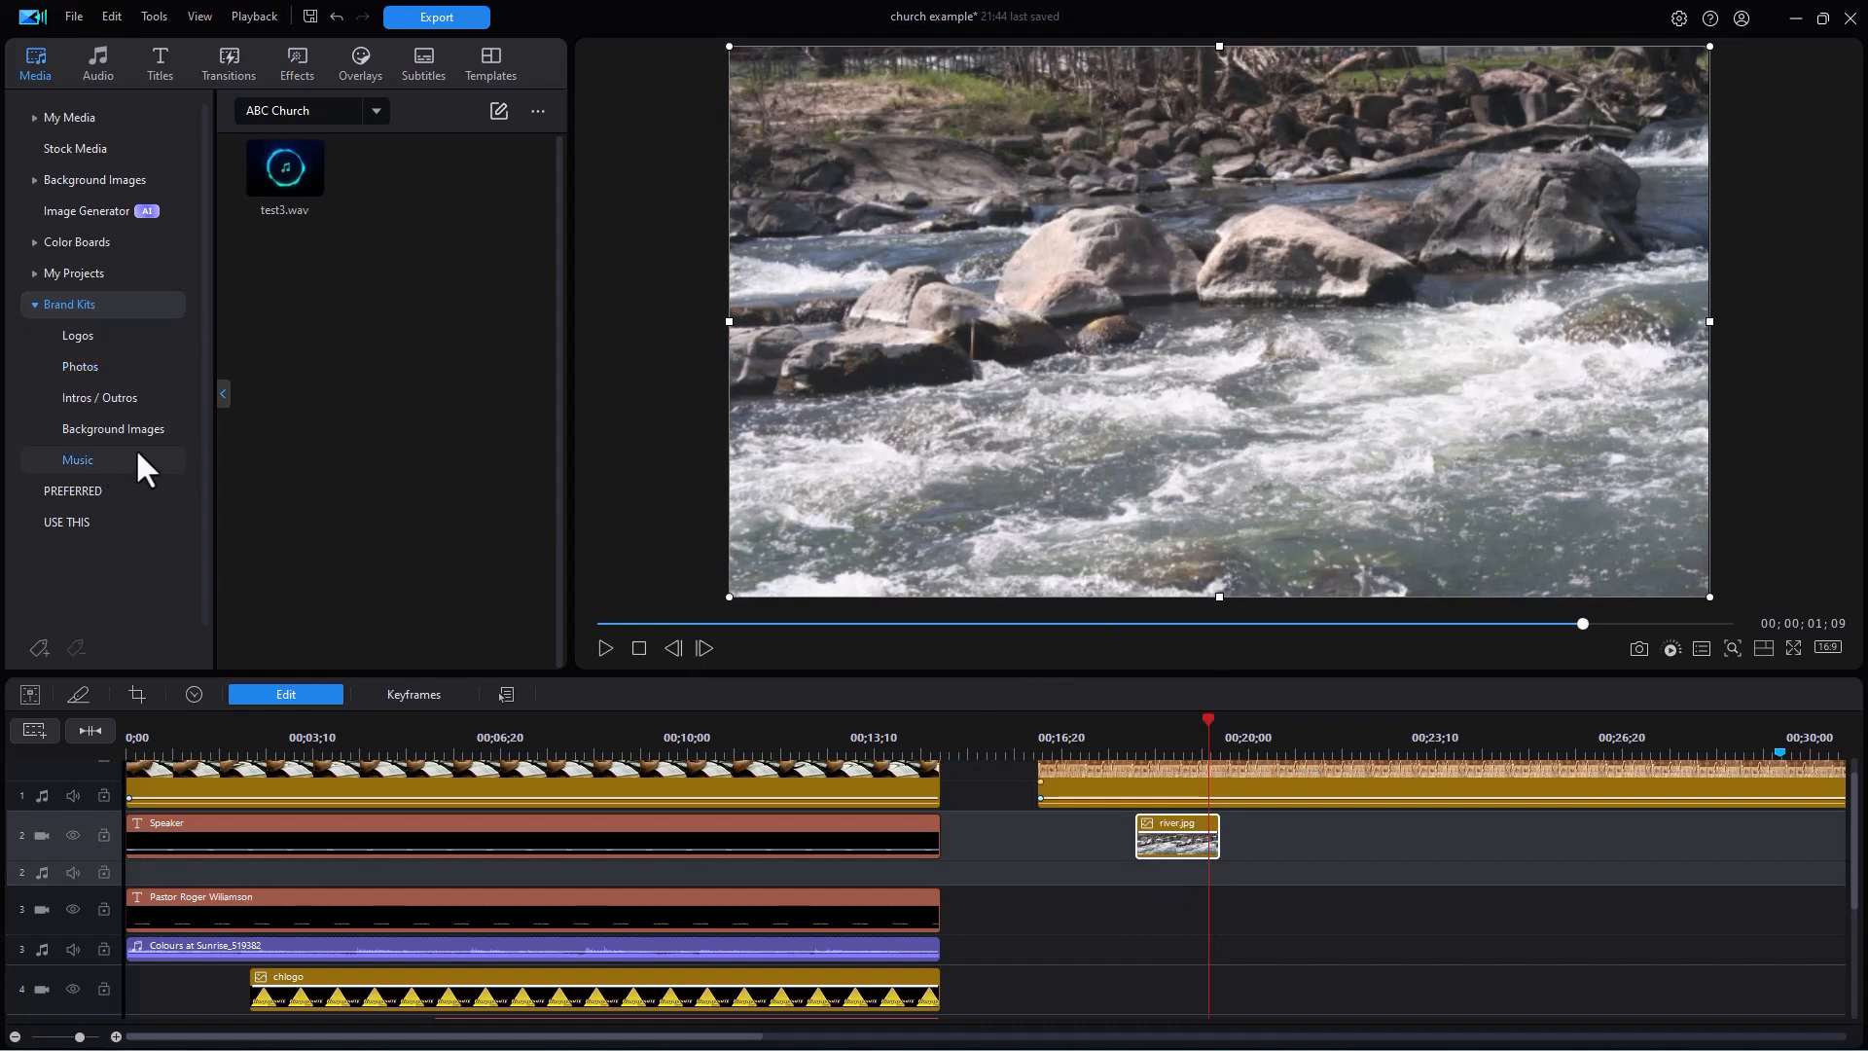
pyautogui.moveTo(284, 160); pyautogui.dragTo(297, 183)
pyautogui.moveTo(1203, 905)
pyautogui.mouseDown()
pyautogui.moveTo(1180, 908)
pyautogui.moveTo(1180, 890)
pyautogui.mouseUp()
pyautogui.click(1187, 881)
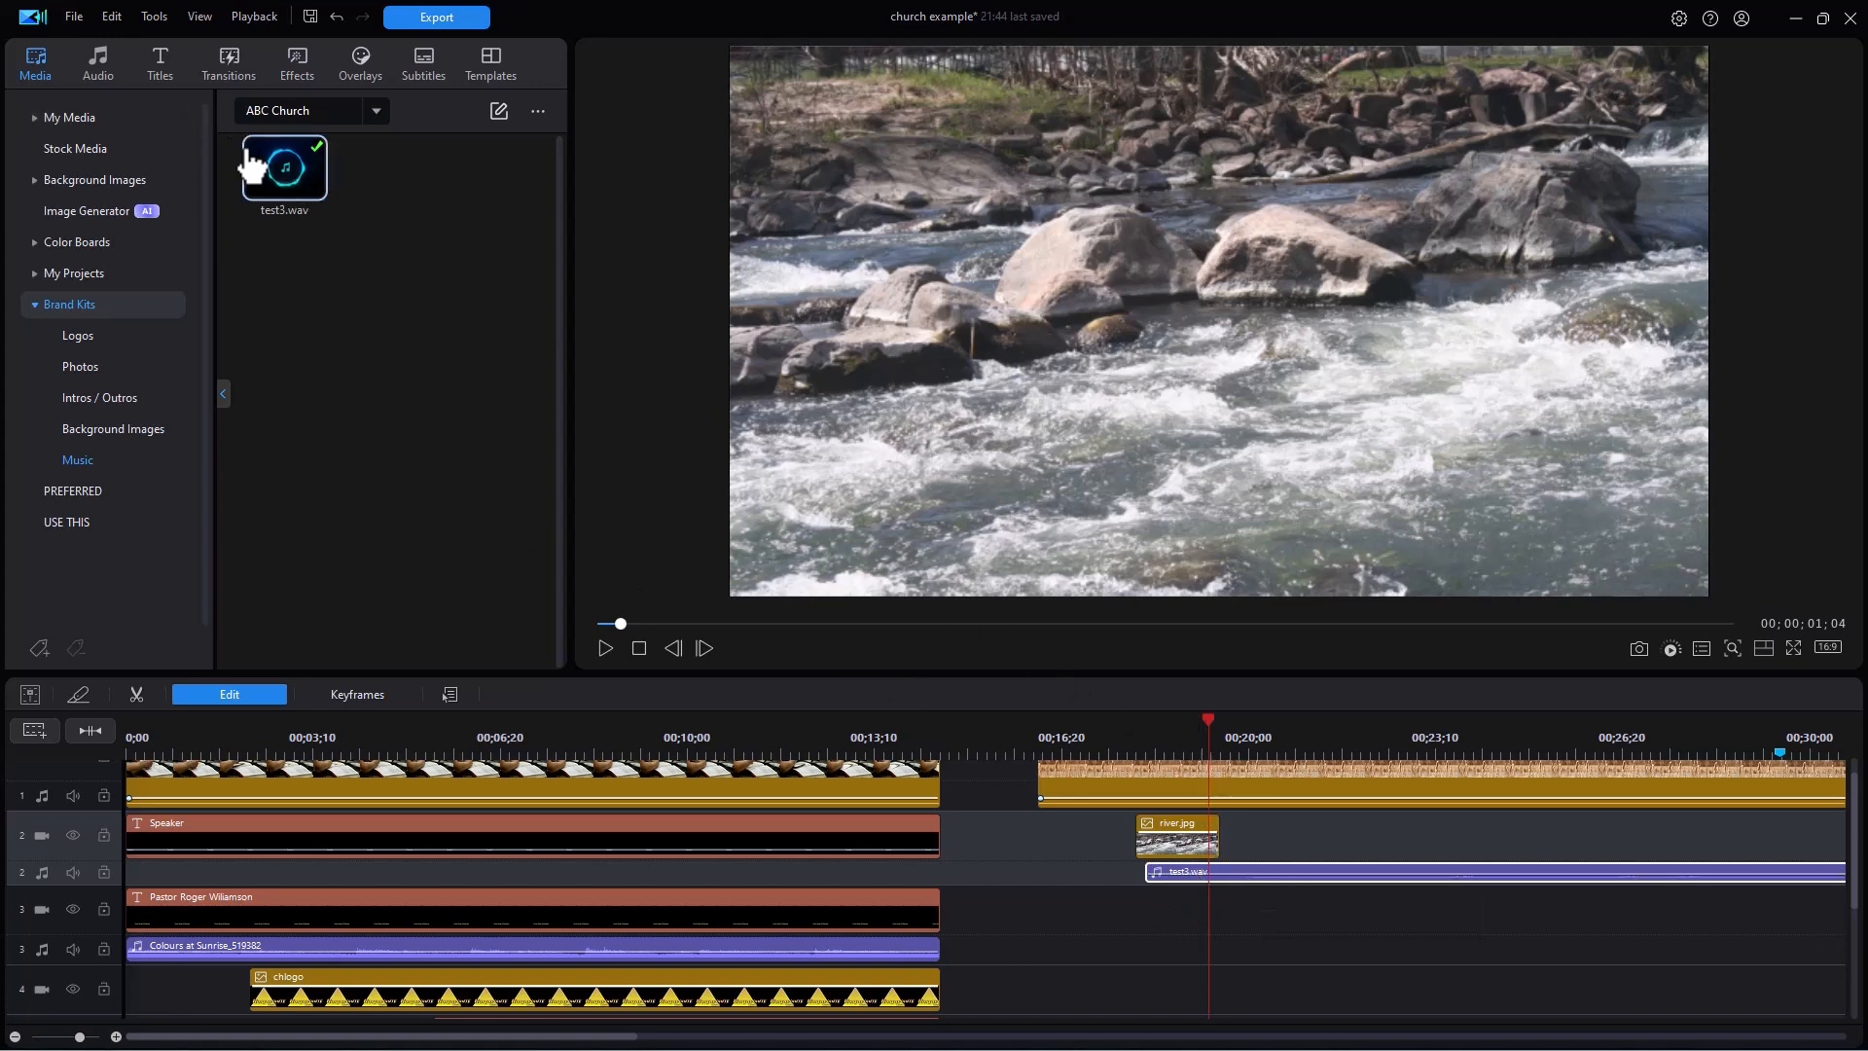
# Step: Add the default My Title title to track 3 beneath the river.jpg and test3.wav clips
pyautogui.click(159, 60)
pyautogui.click(272, 165)
pyautogui.moveTo(291, 175); pyautogui.dragTo(1126, 933)
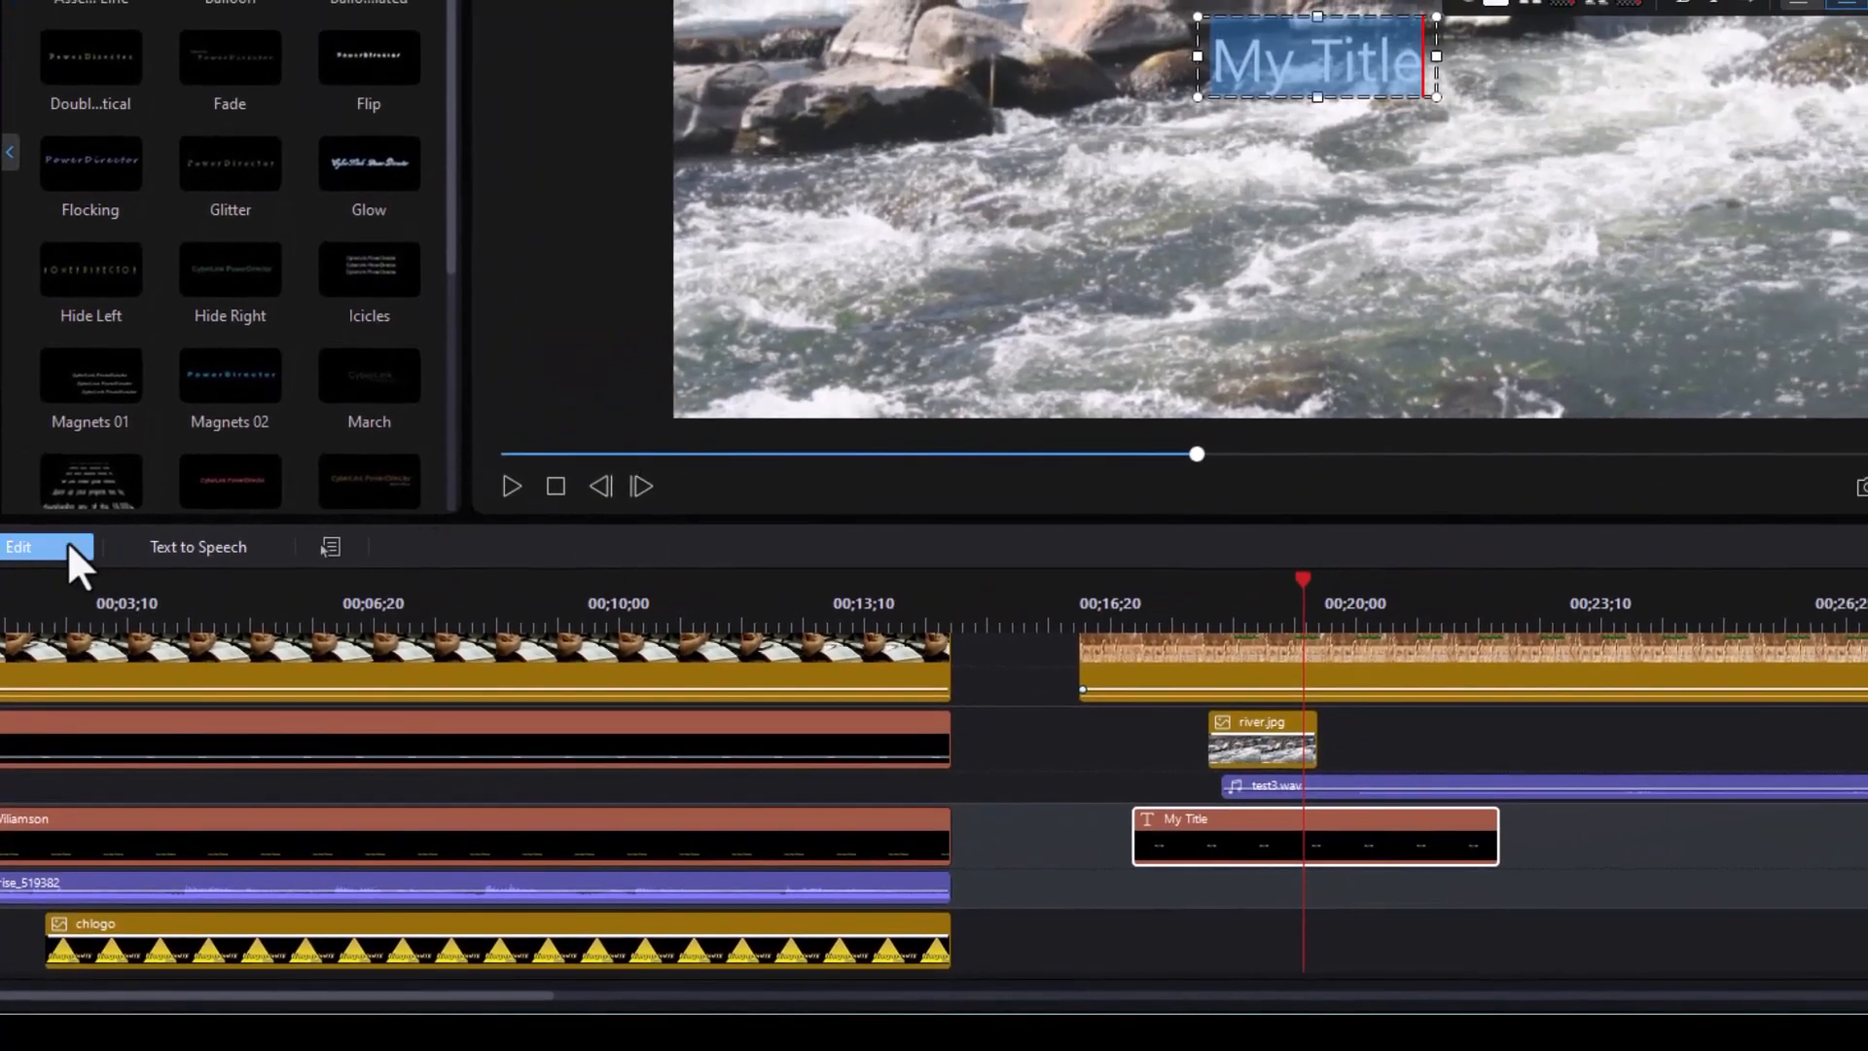
# Step: Open the My Title clip in advanced title editing and set its font face color to the ABC Church brand kit's orange #F79743
pyautogui.click(67, 543)
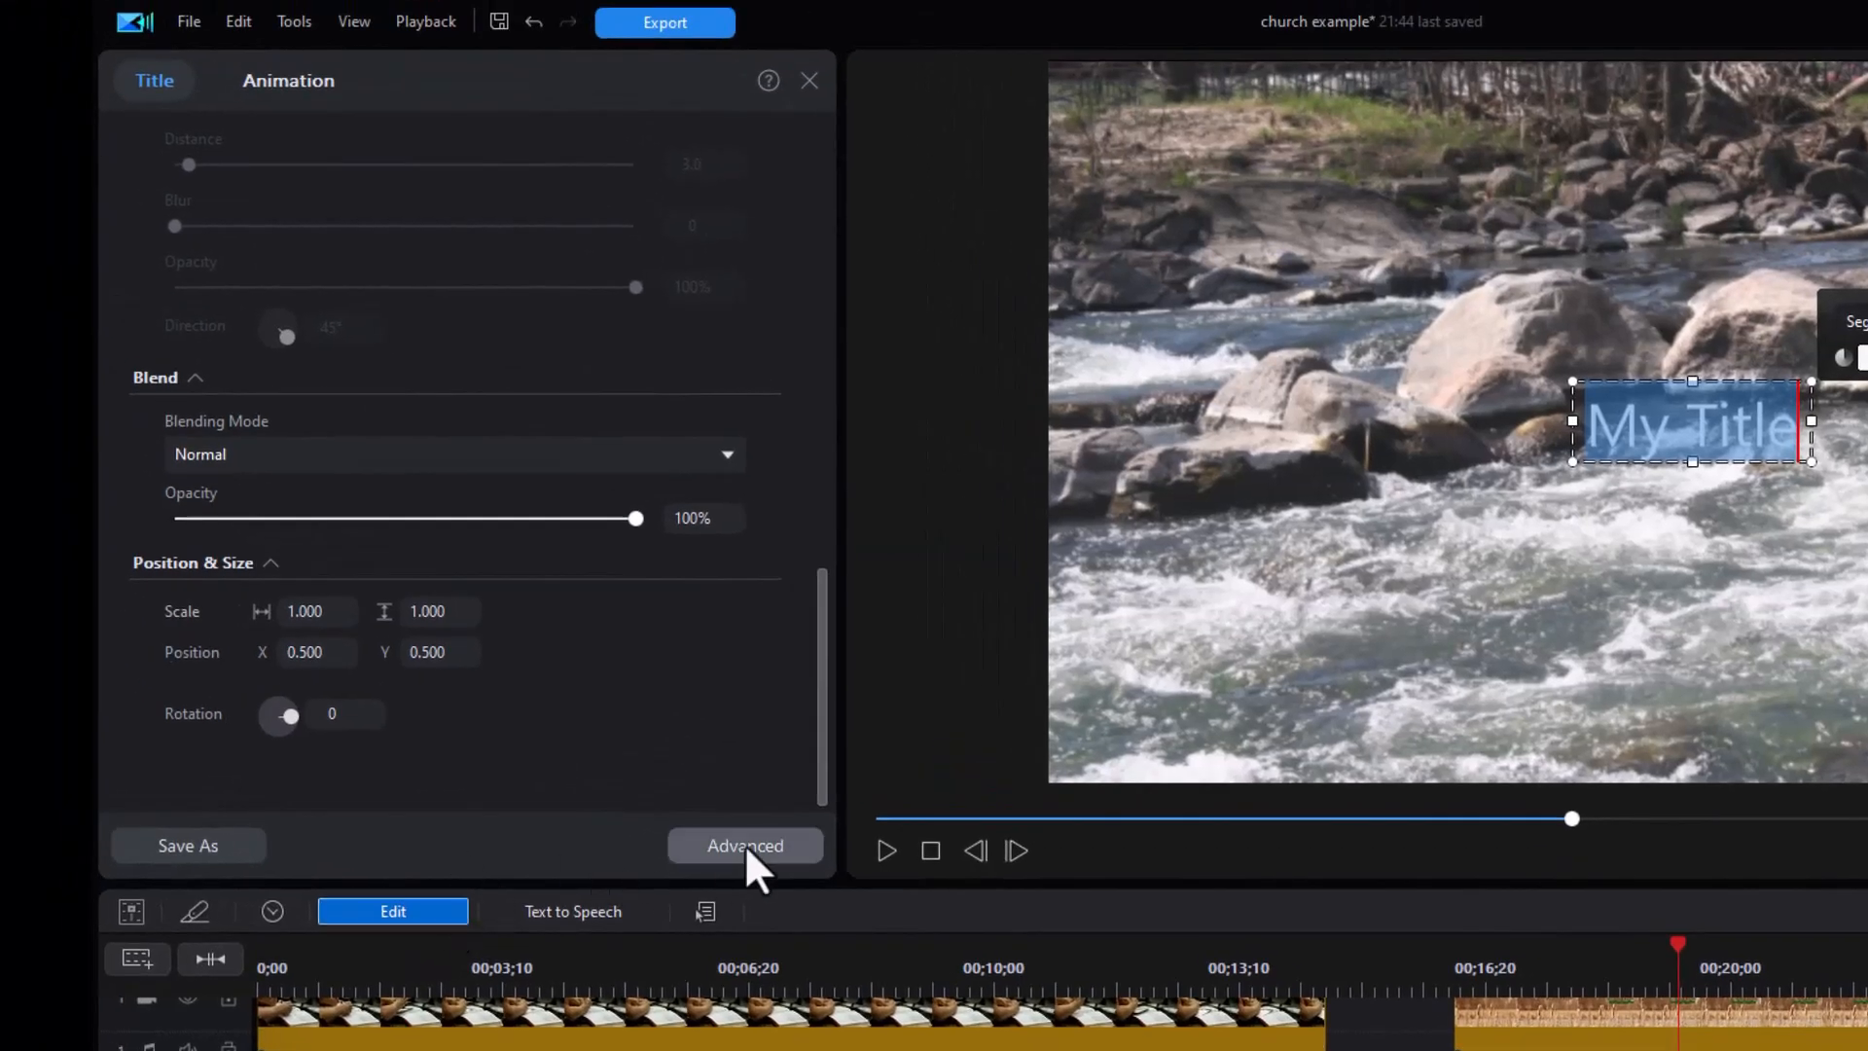
pyautogui.click(716, 842)
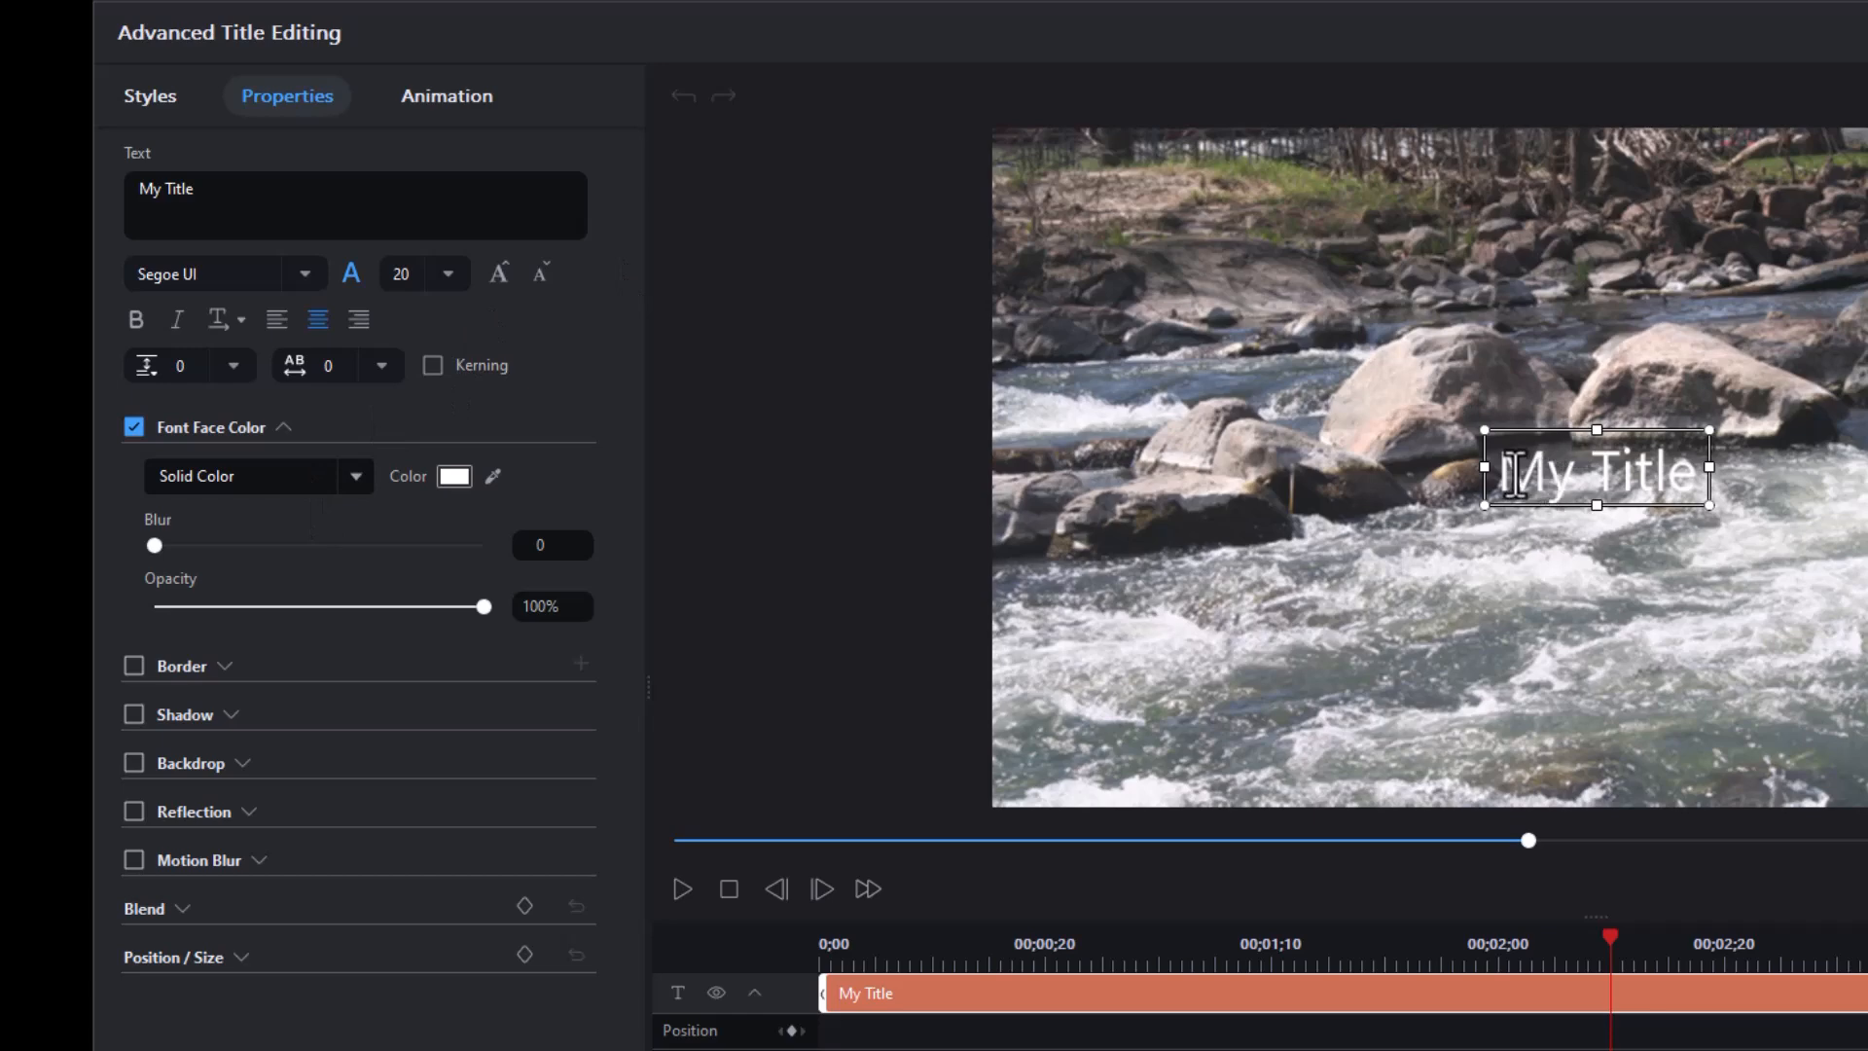
pyautogui.moveTo(1501, 475); pyautogui.dragTo(1703, 491)
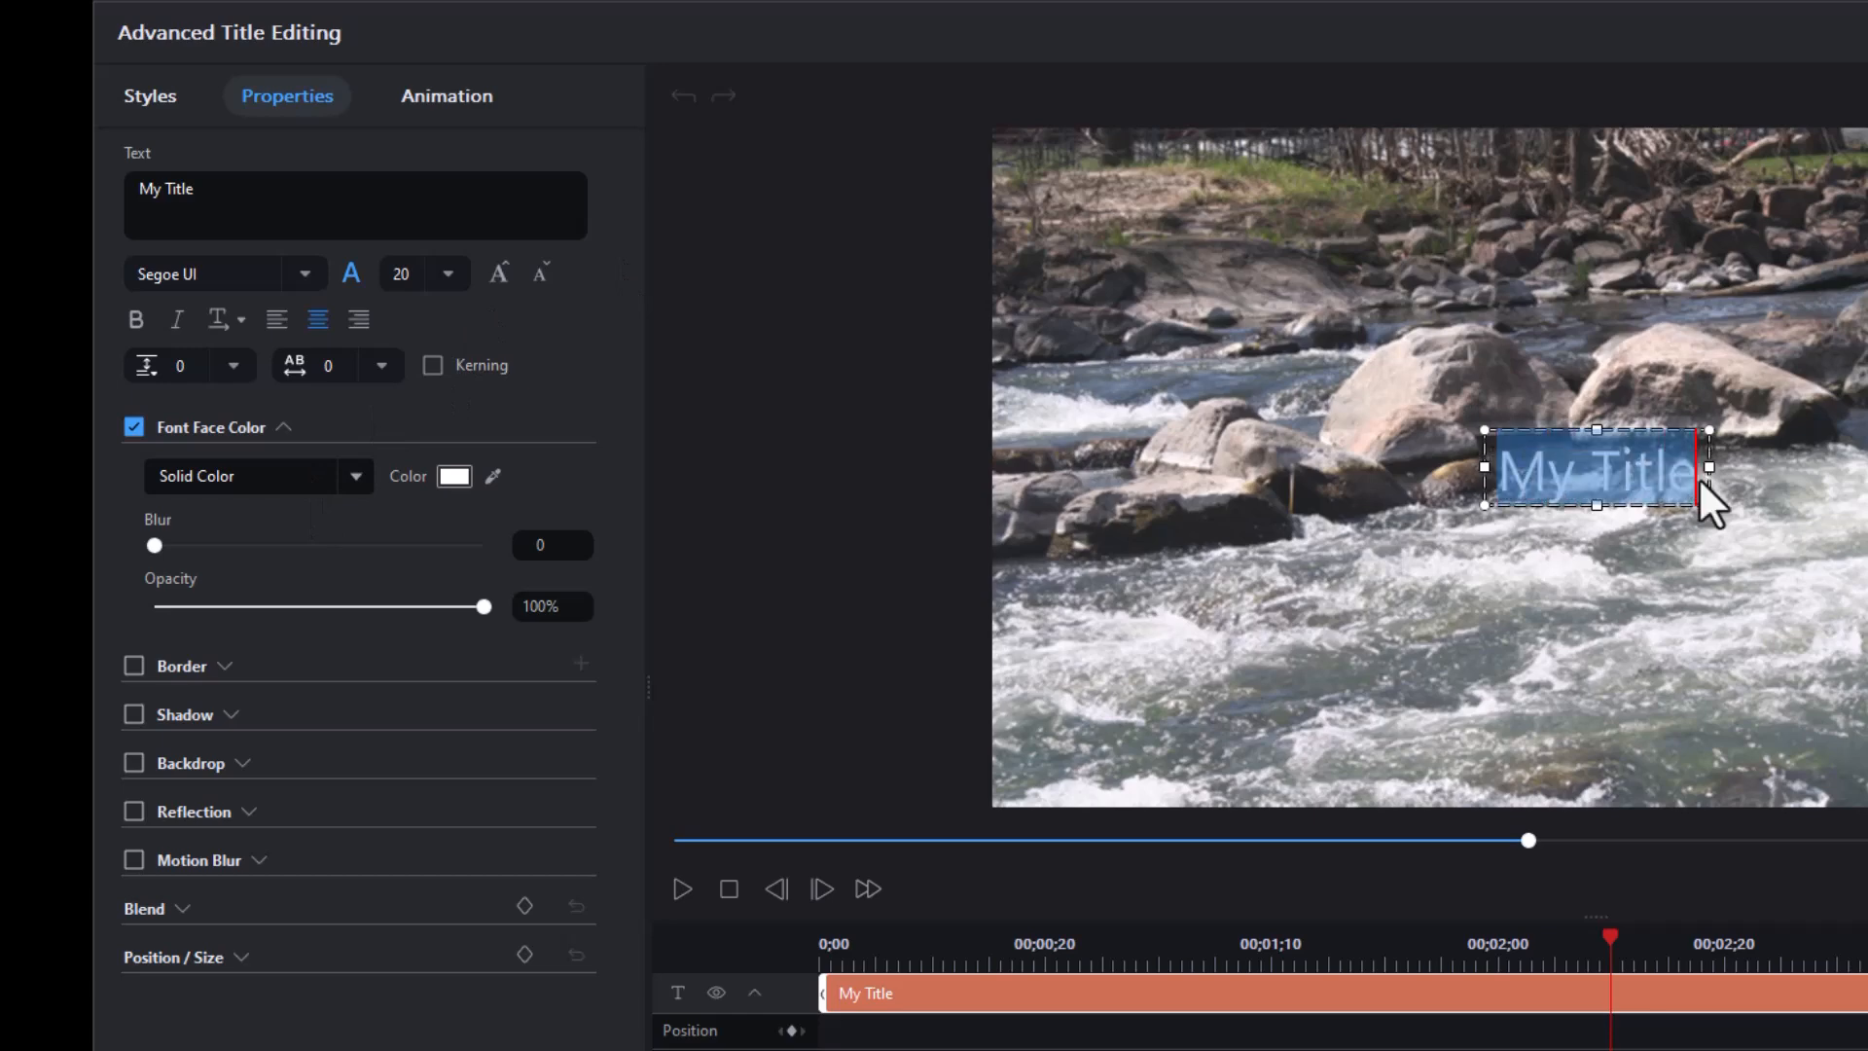
pyautogui.click(356, 476)
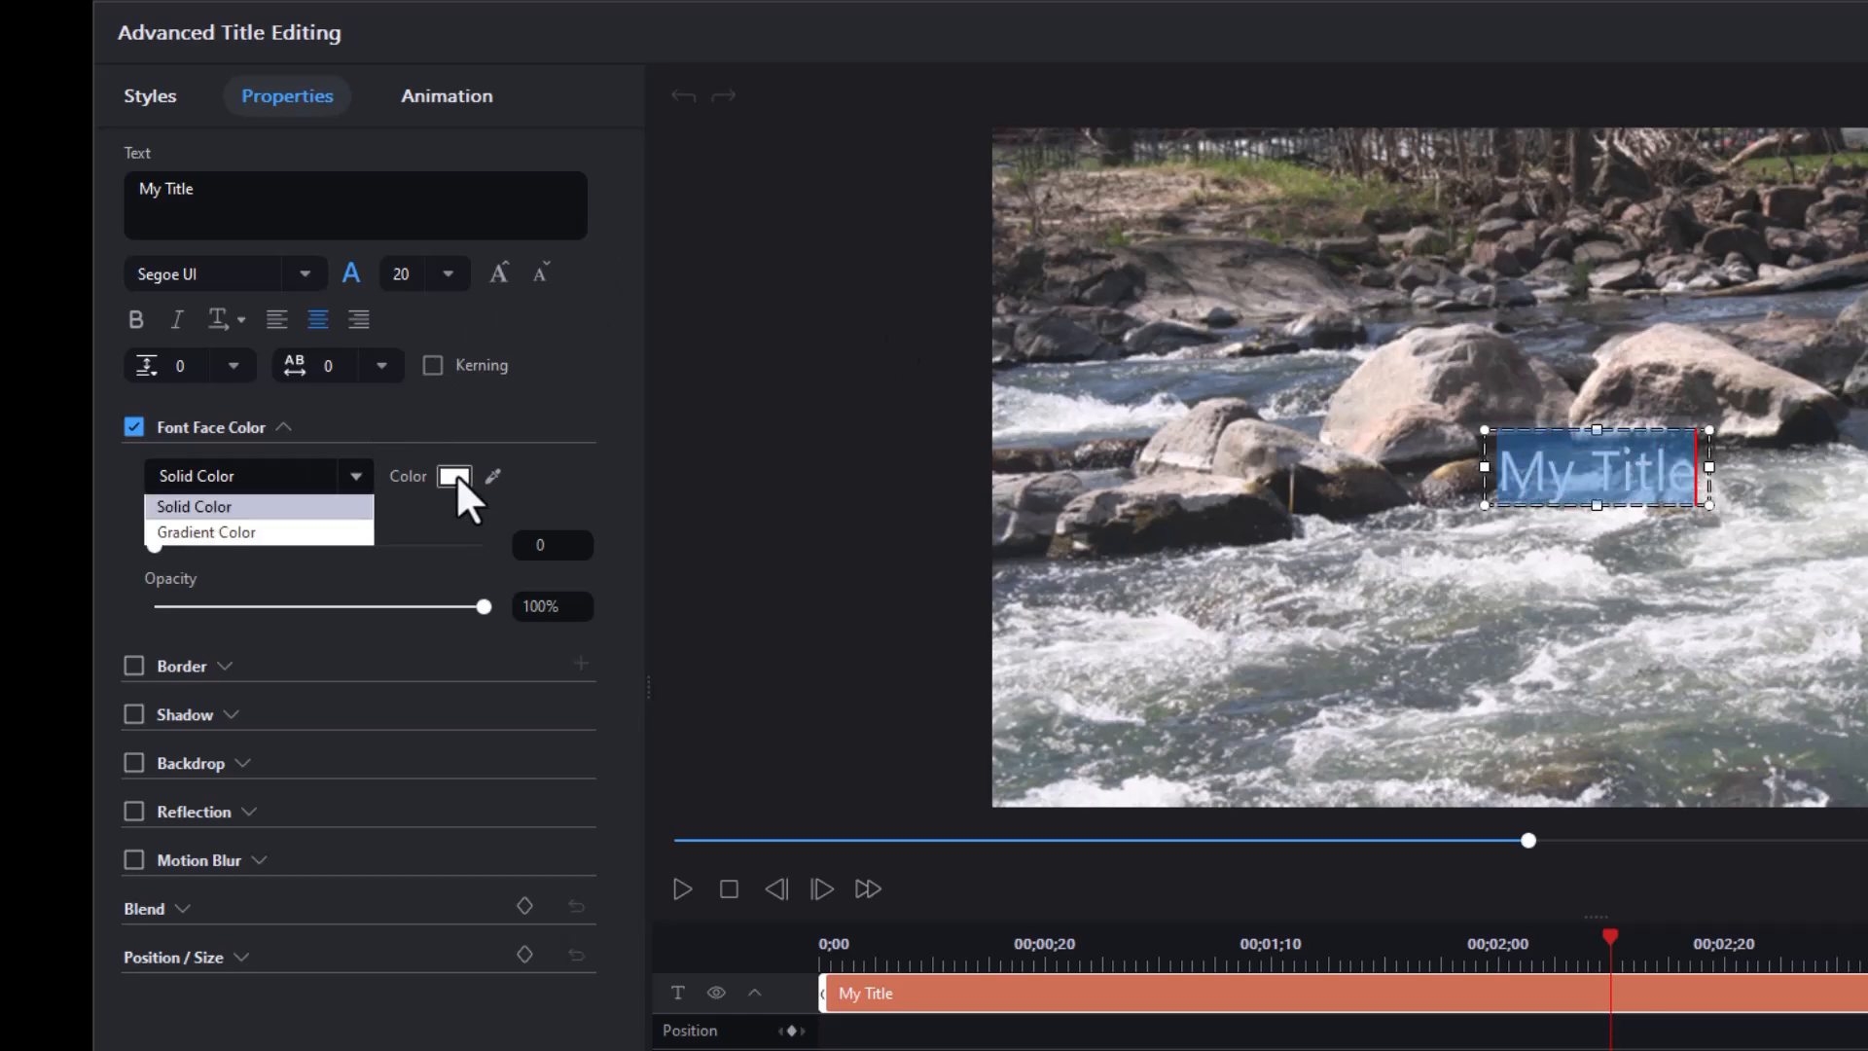
pyautogui.click(457, 475)
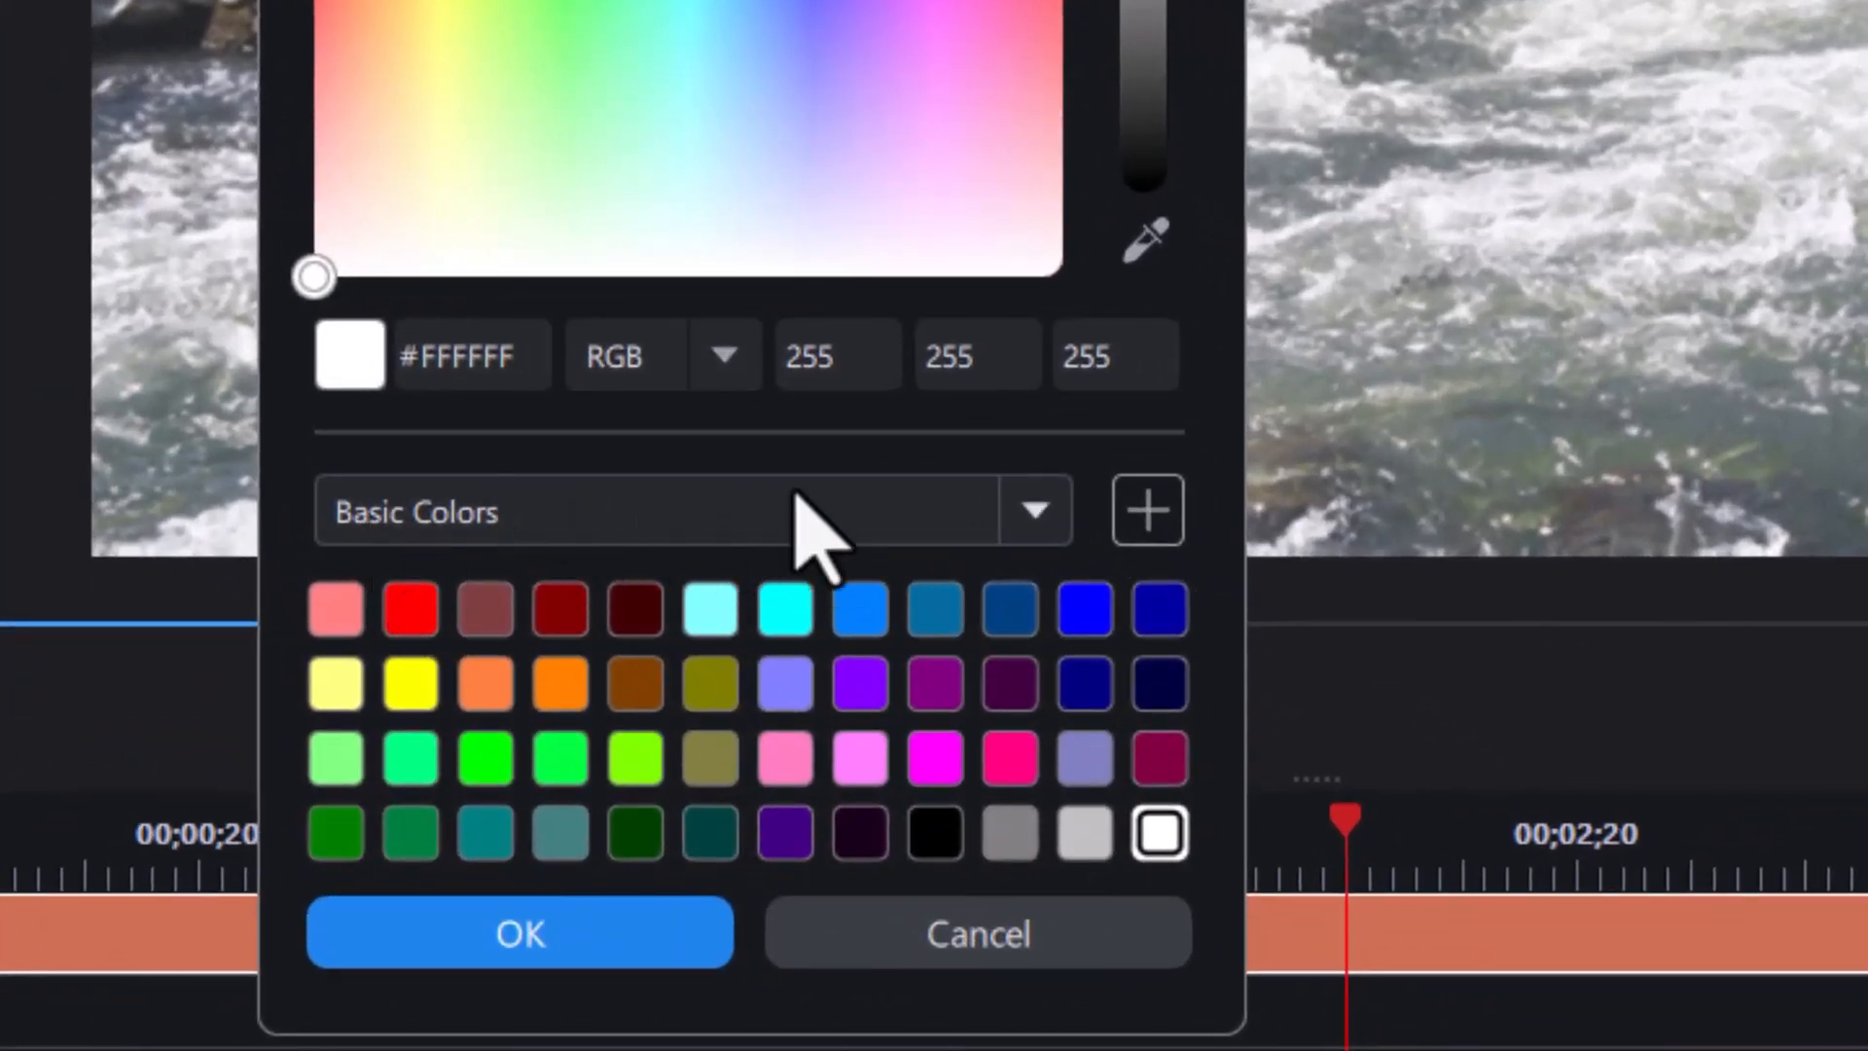
pyautogui.click(1033, 512)
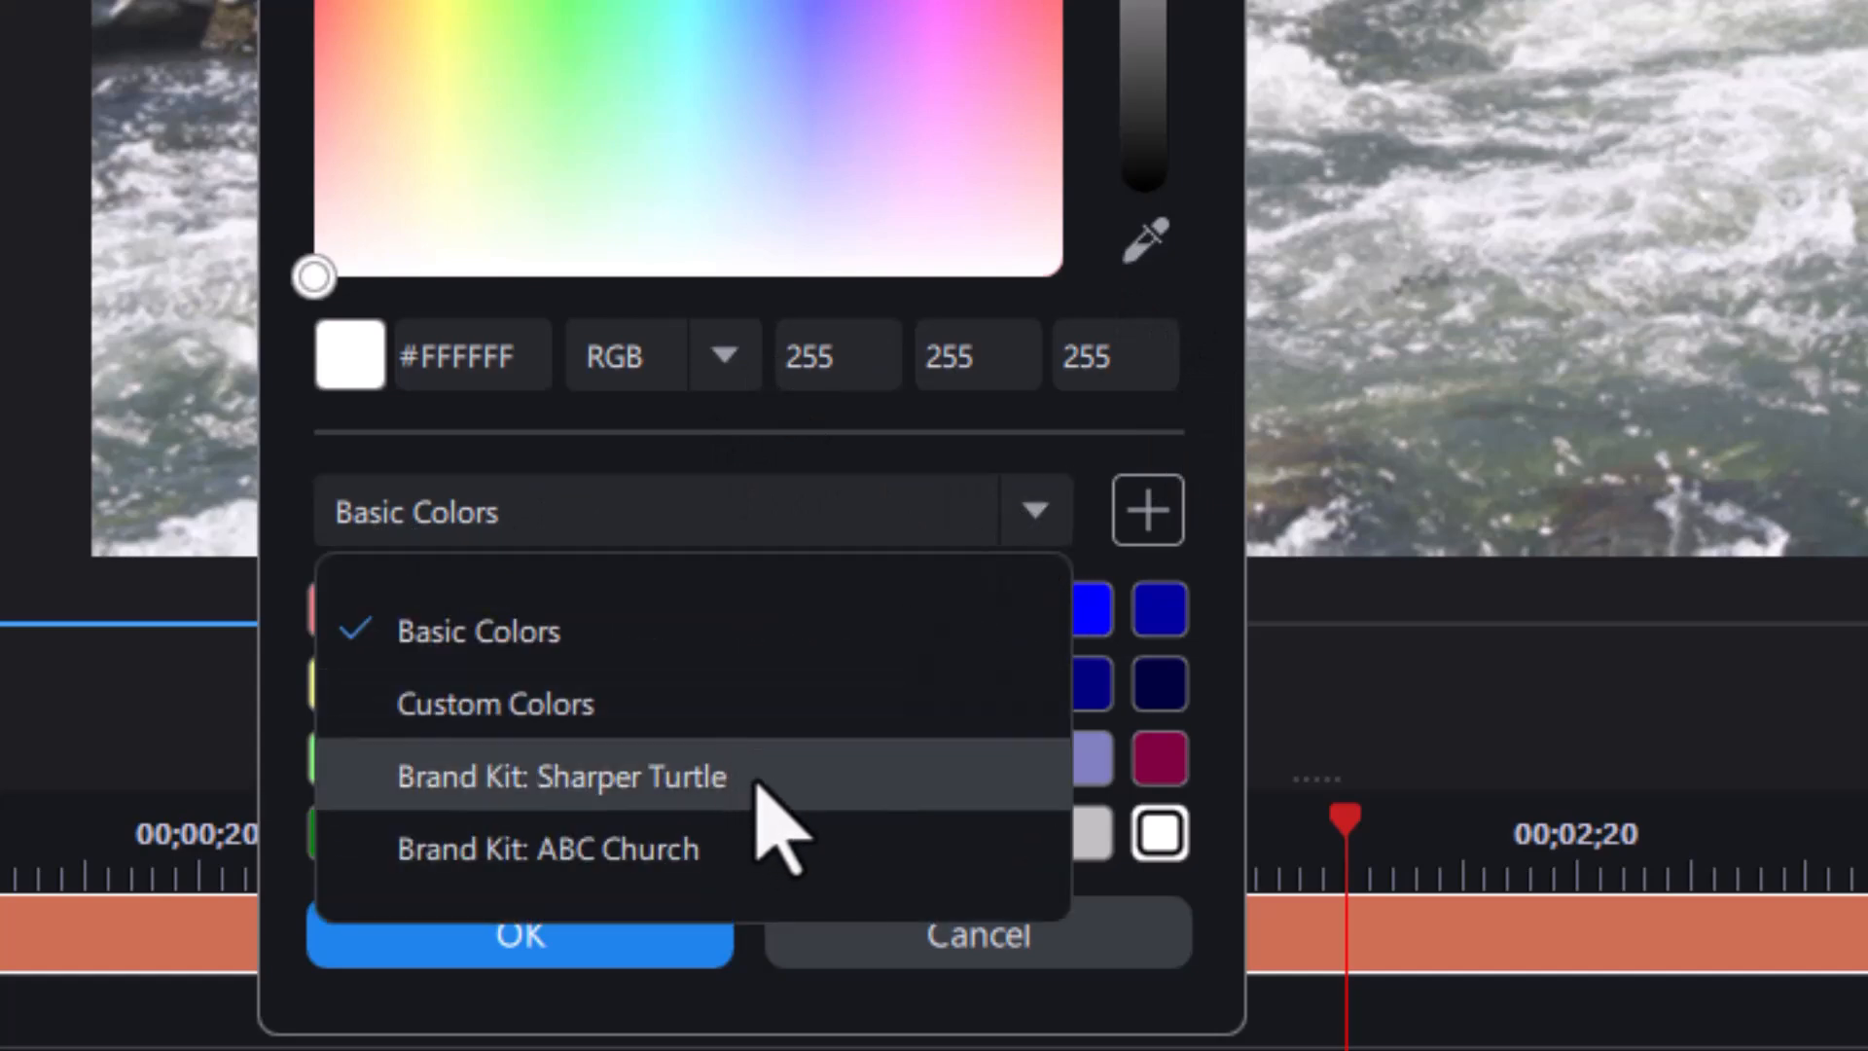
pyautogui.click(508, 863)
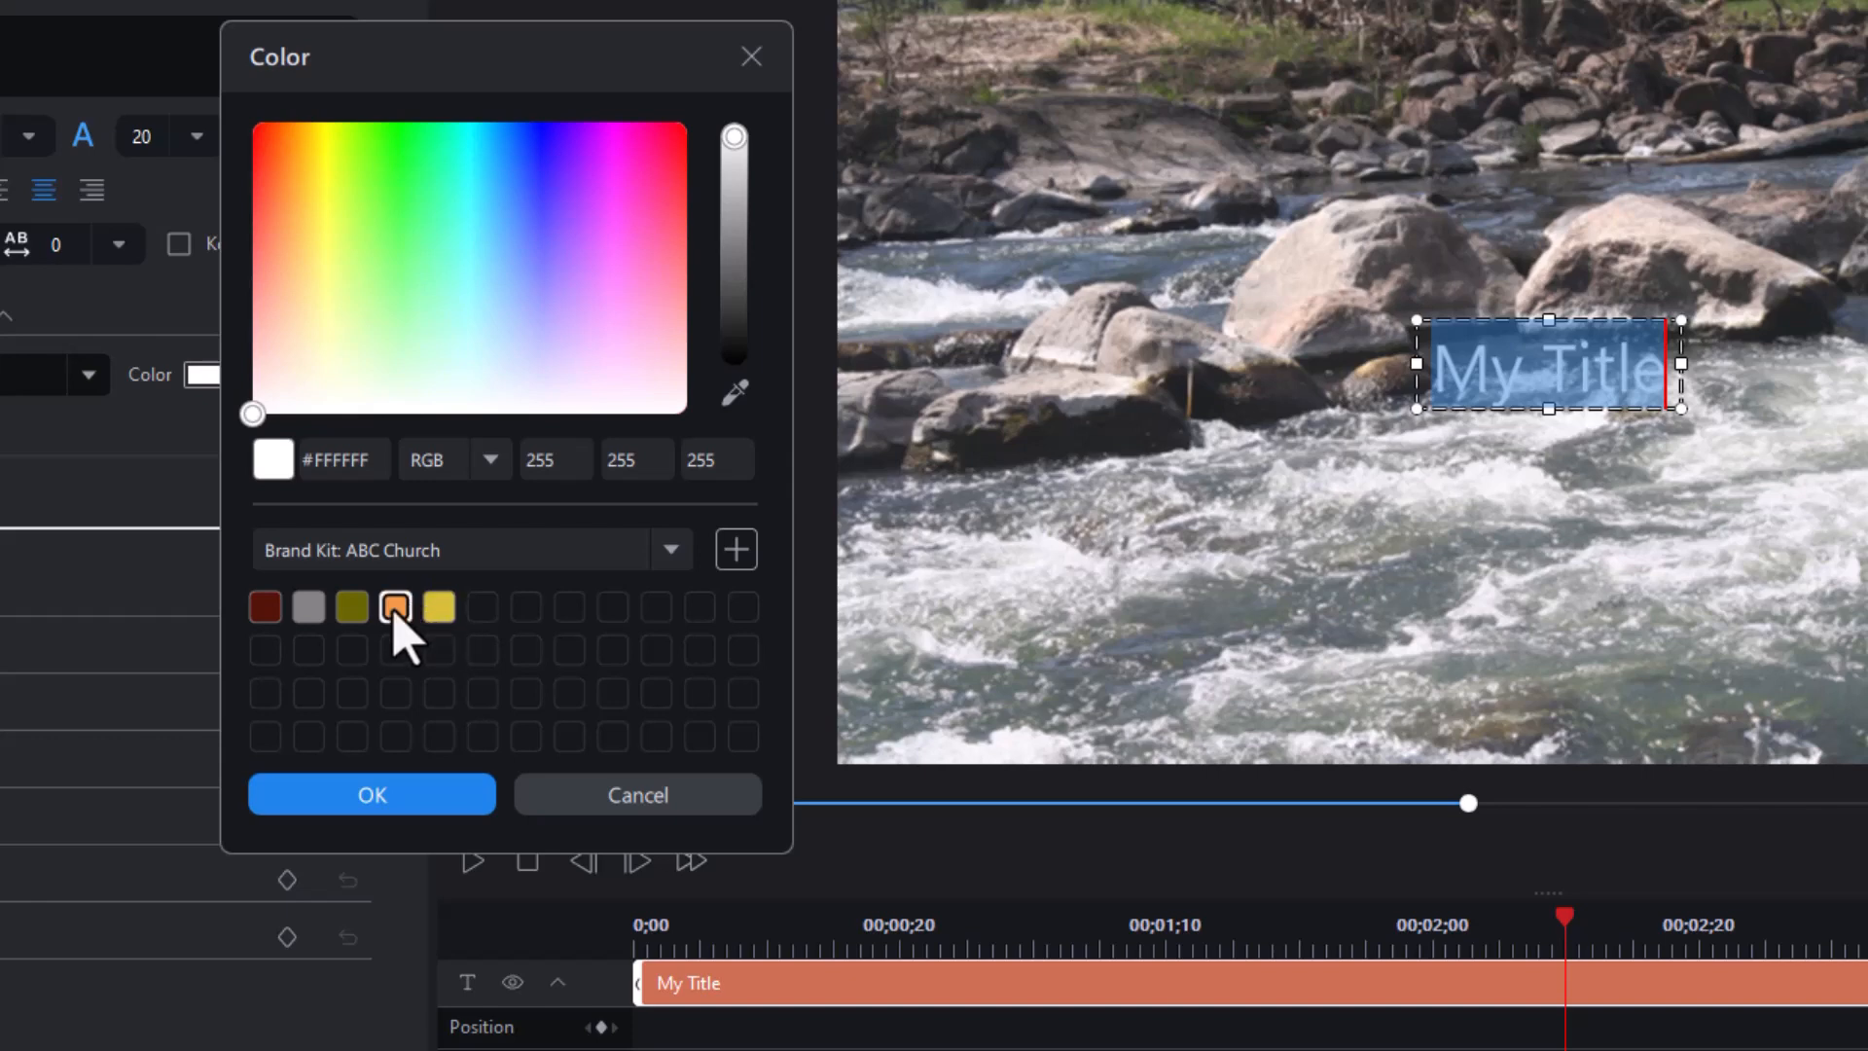
pyautogui.click(394, 611)
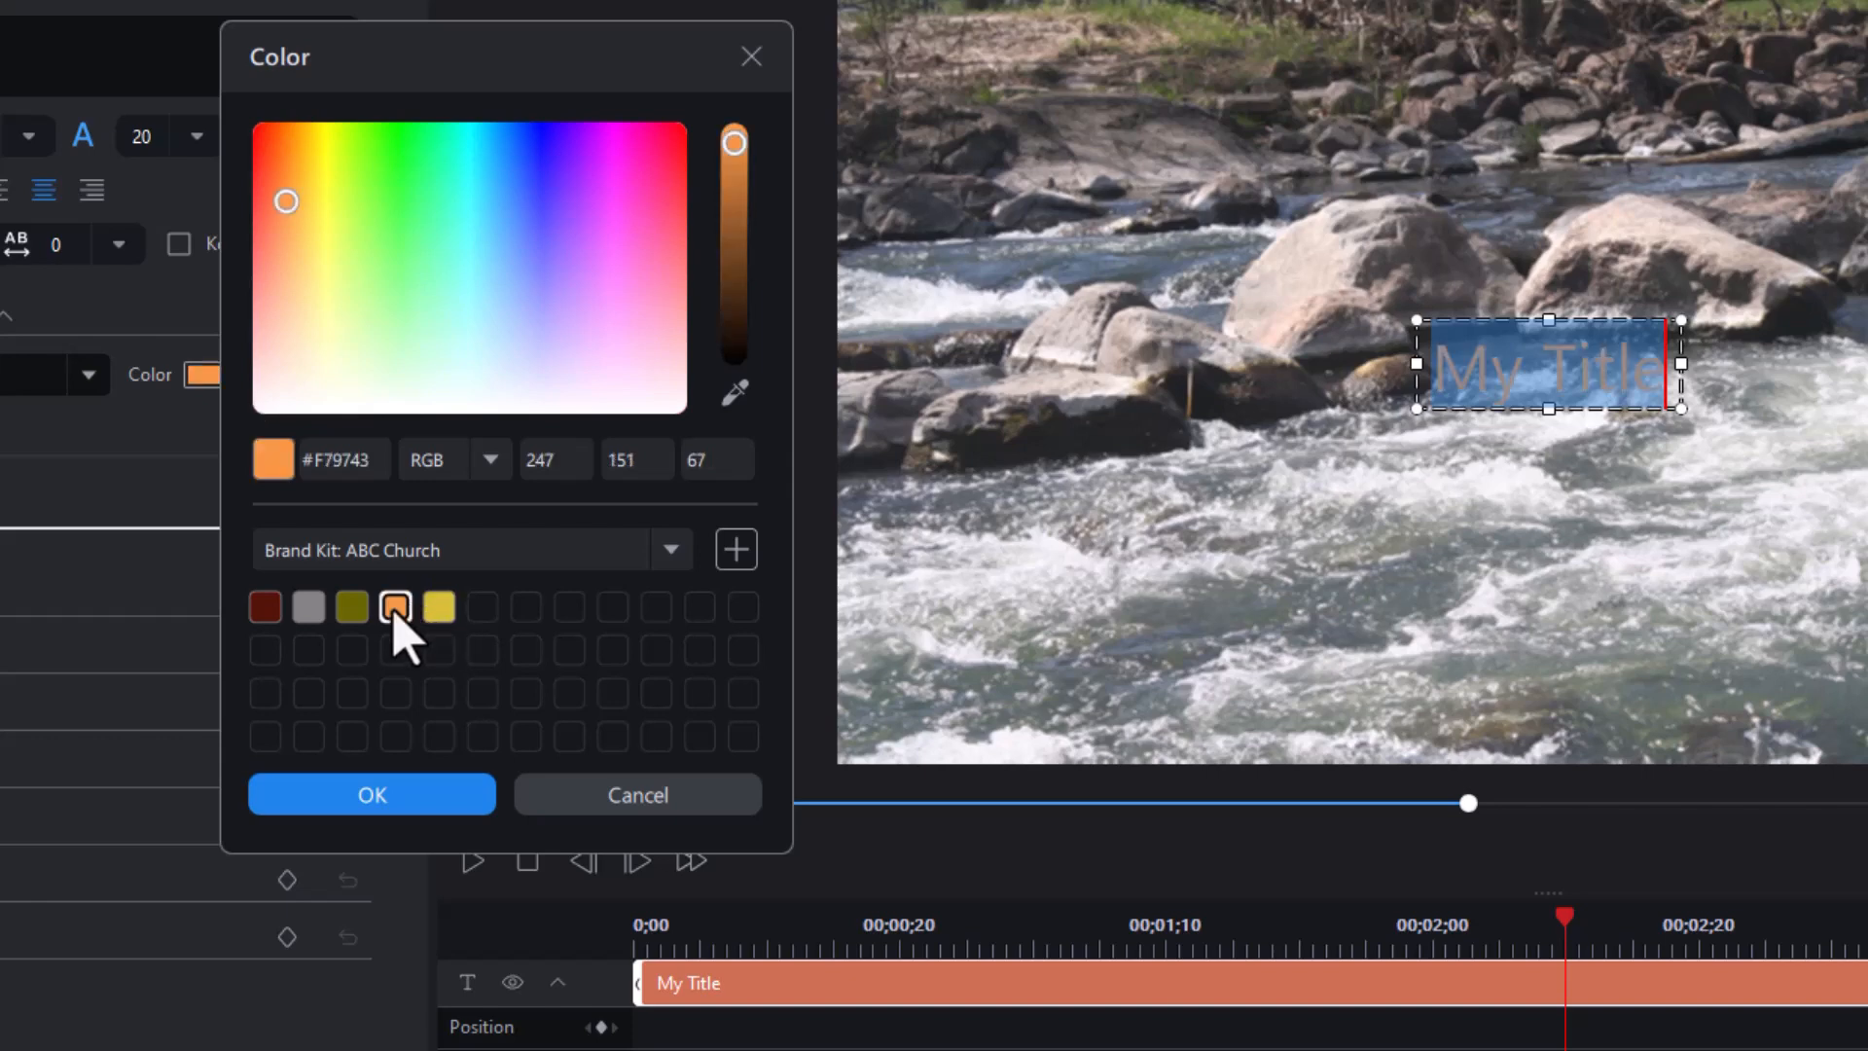
pyautogui.click(433, 807)
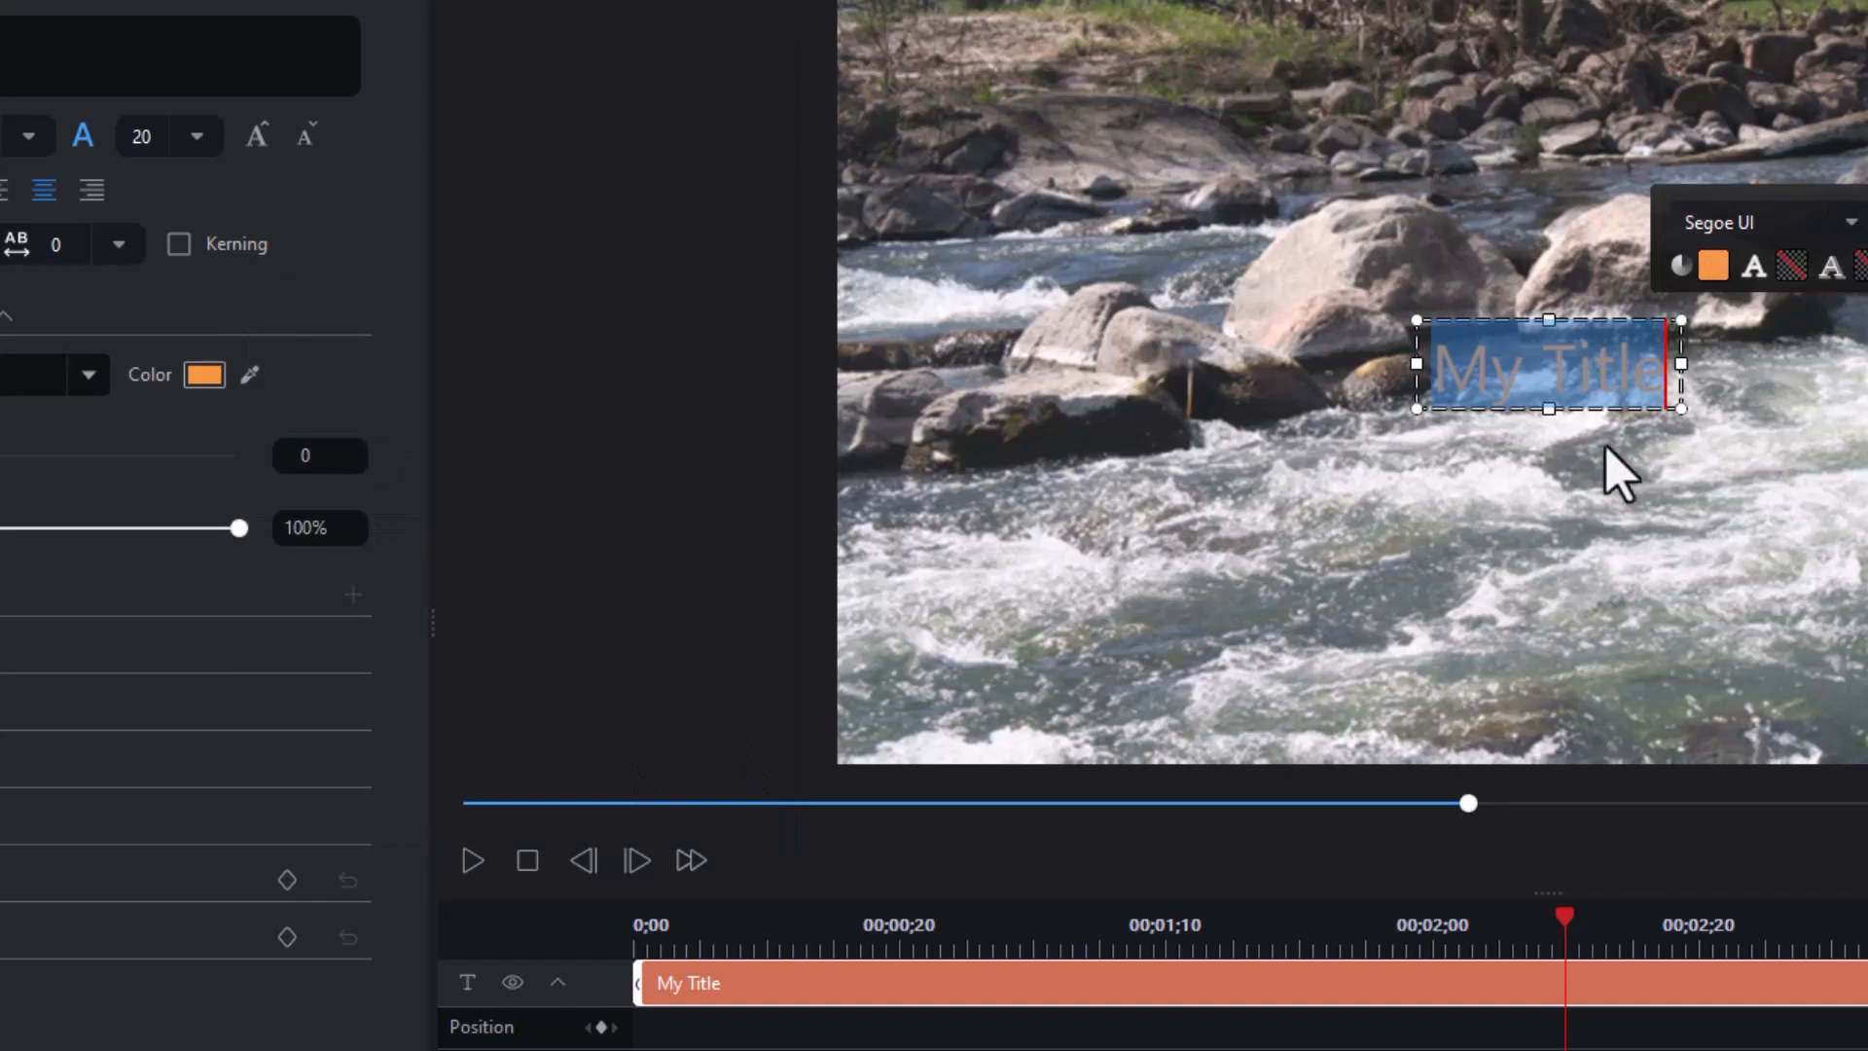
pyautogui.click(1622, 465)
# Step: Set the whole My Title text to the Aladin font from the ABC Church brand kit
pyautogui.click(97, 537)
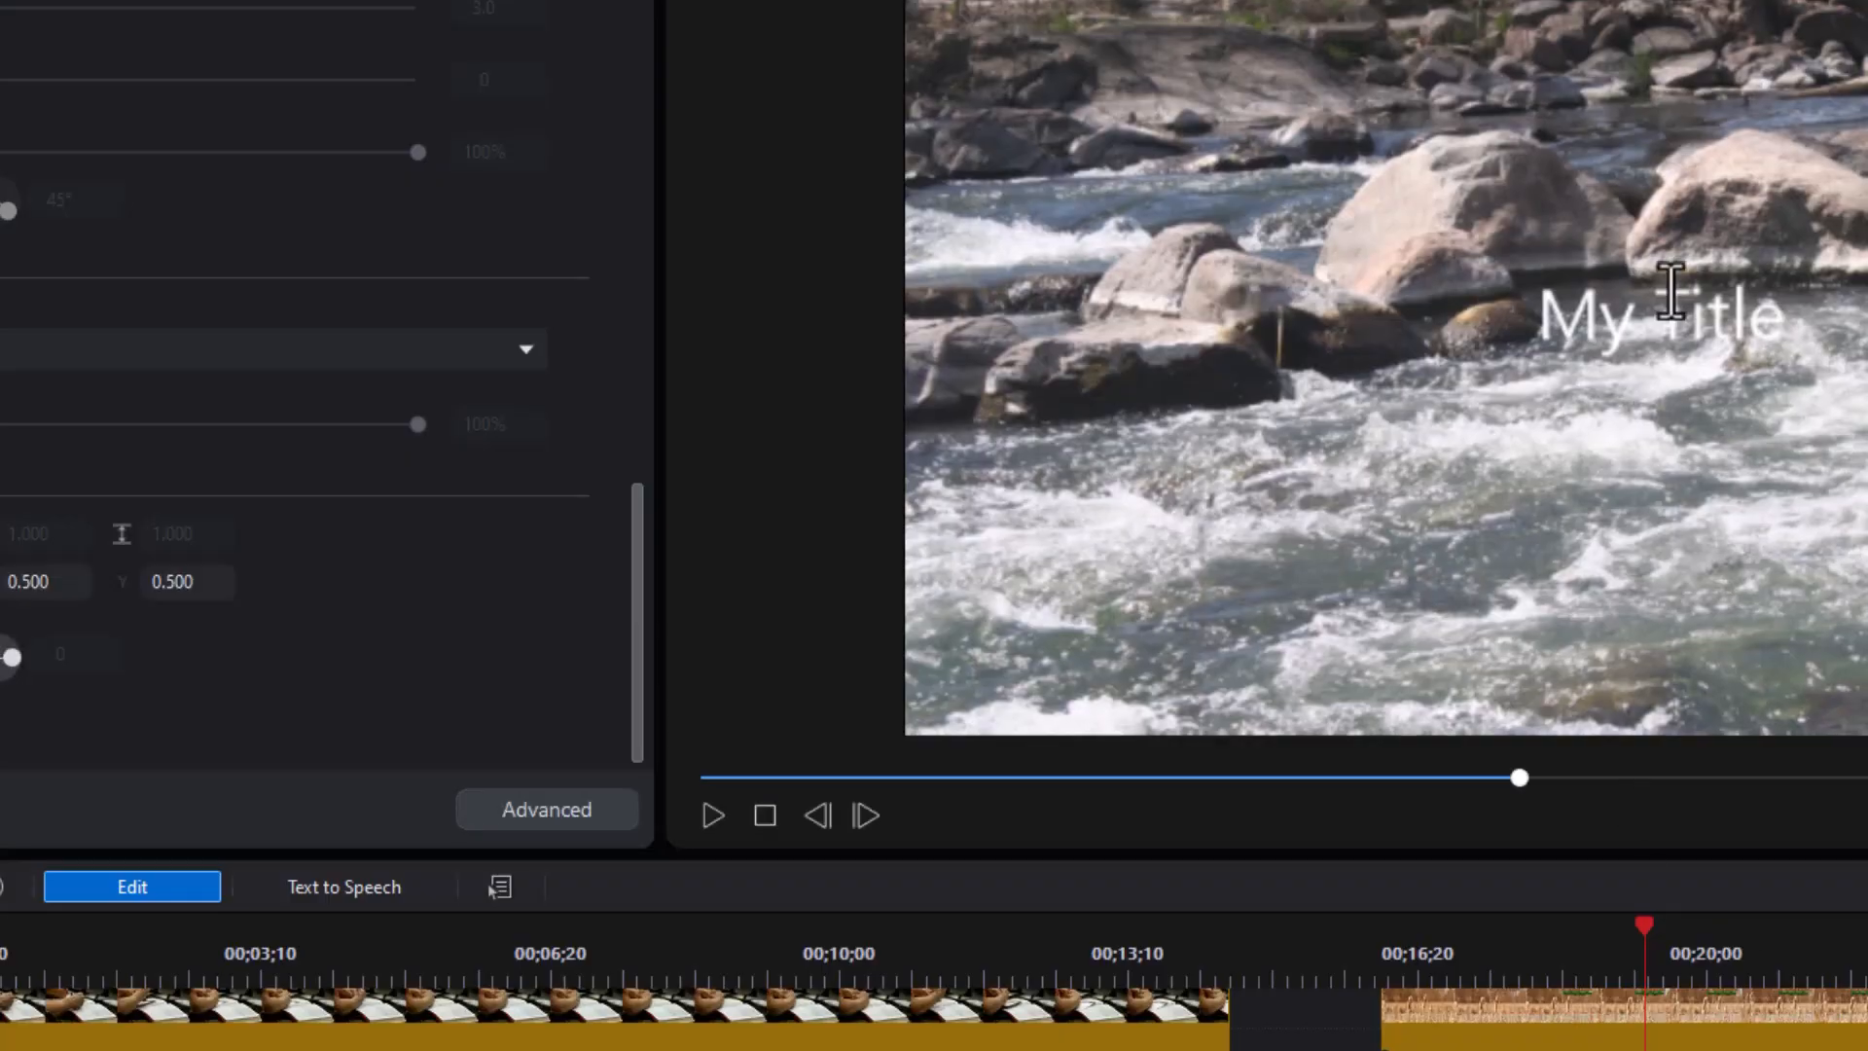
pyautogui.click(1663, 291)
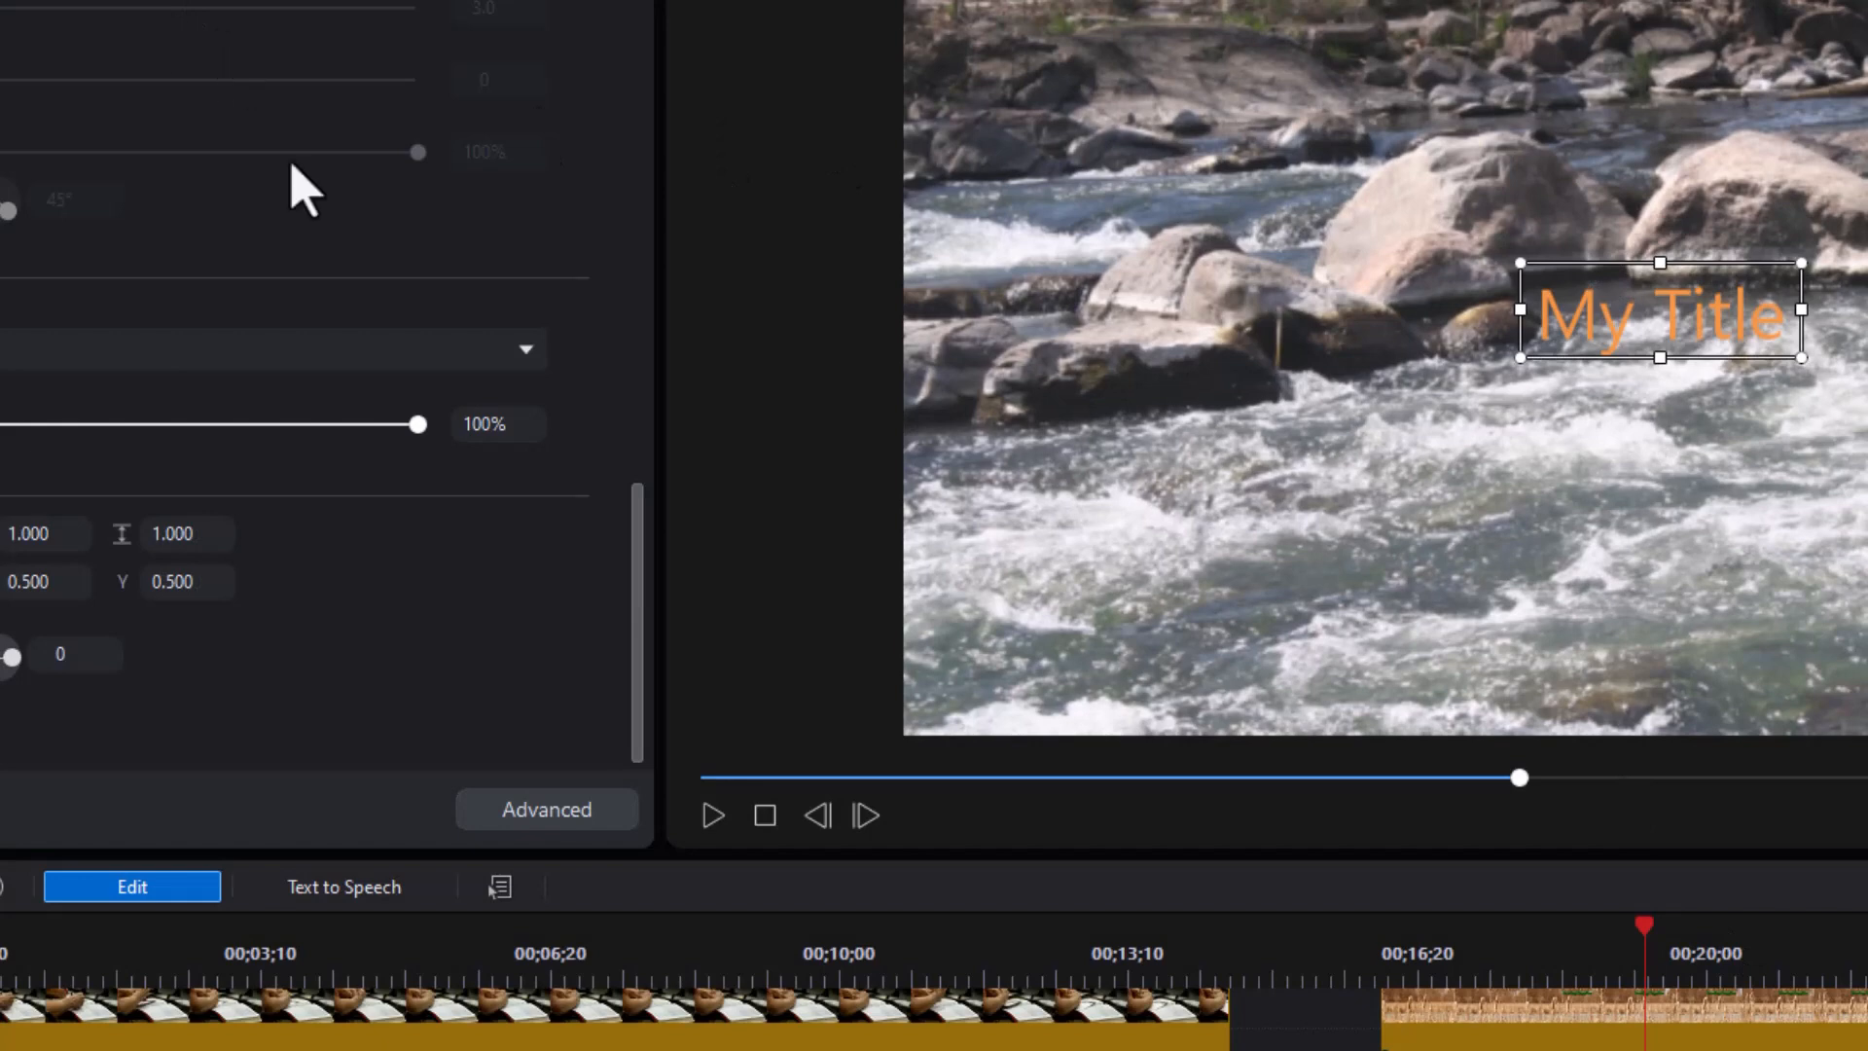
pyautogui.click(1600, 316)
pyautogui.moveTo(1541, 306); pyautogui.dragTo(1784, 335)
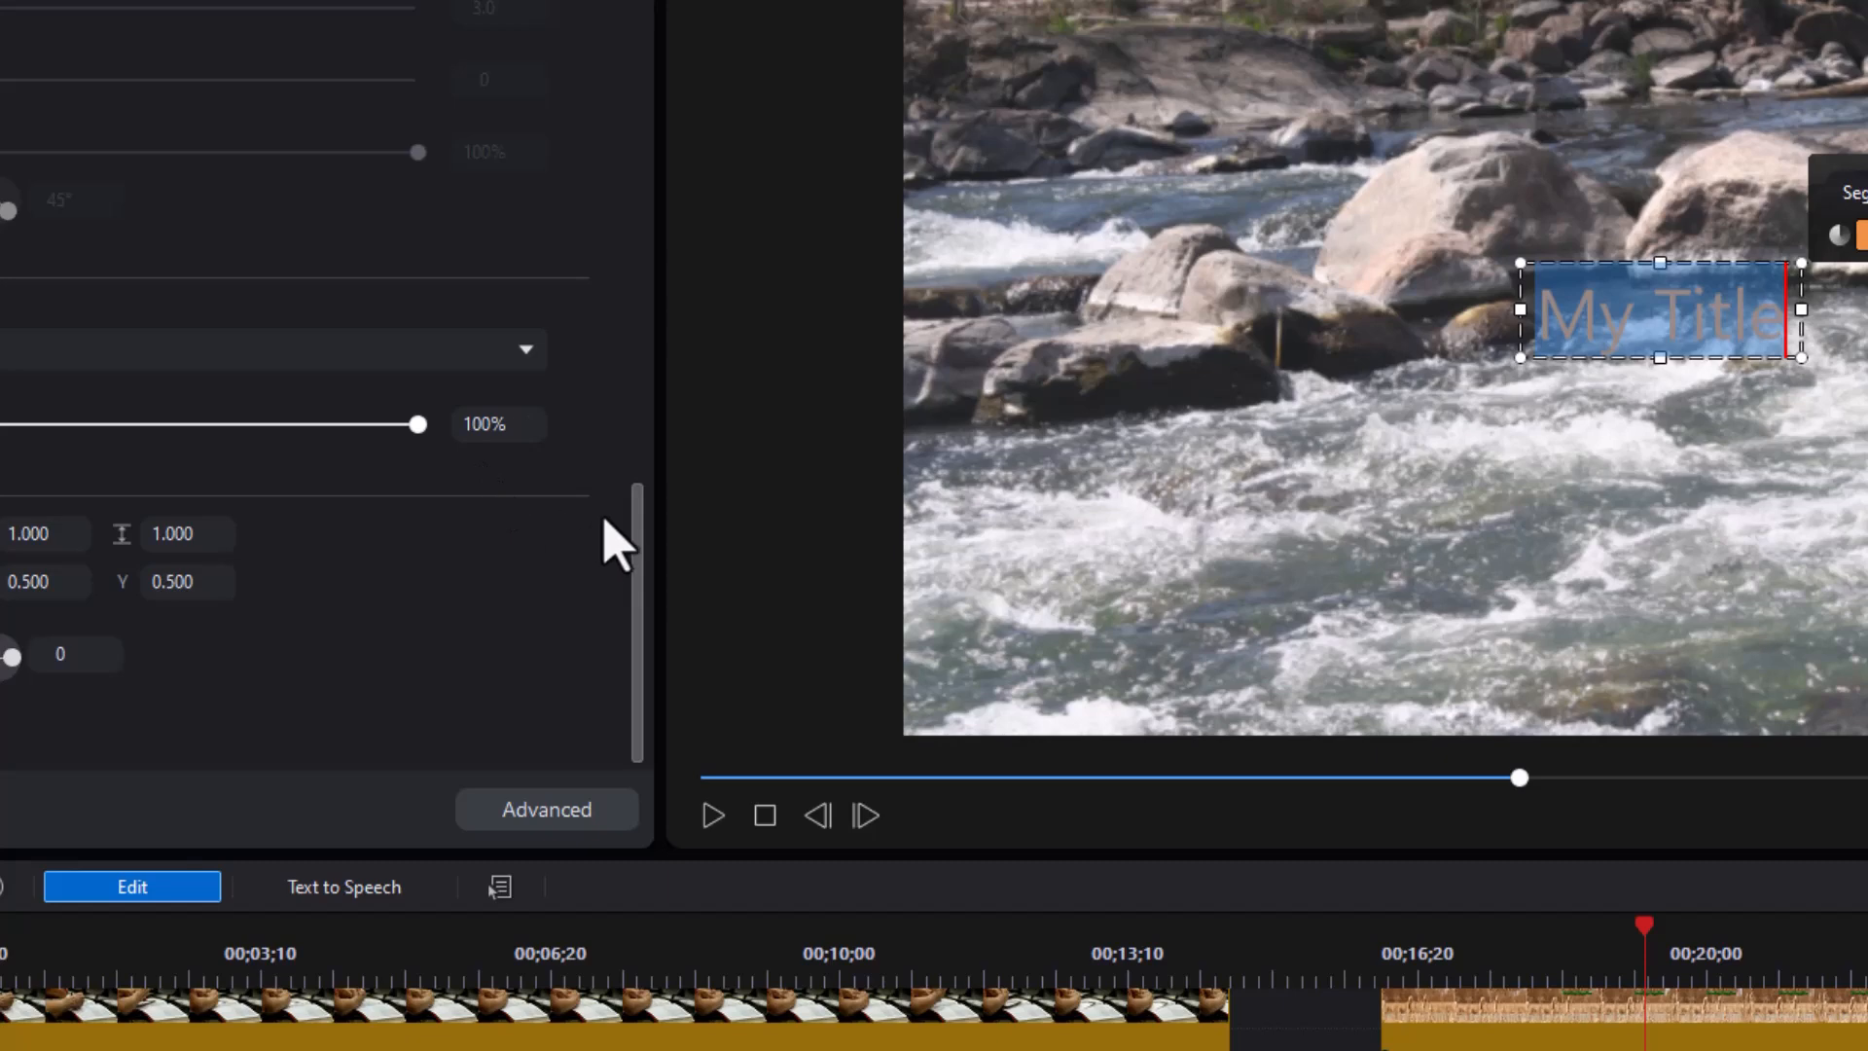
pyautogui.moveTo(639, 534); pyautogui.dragTo(640, 15)
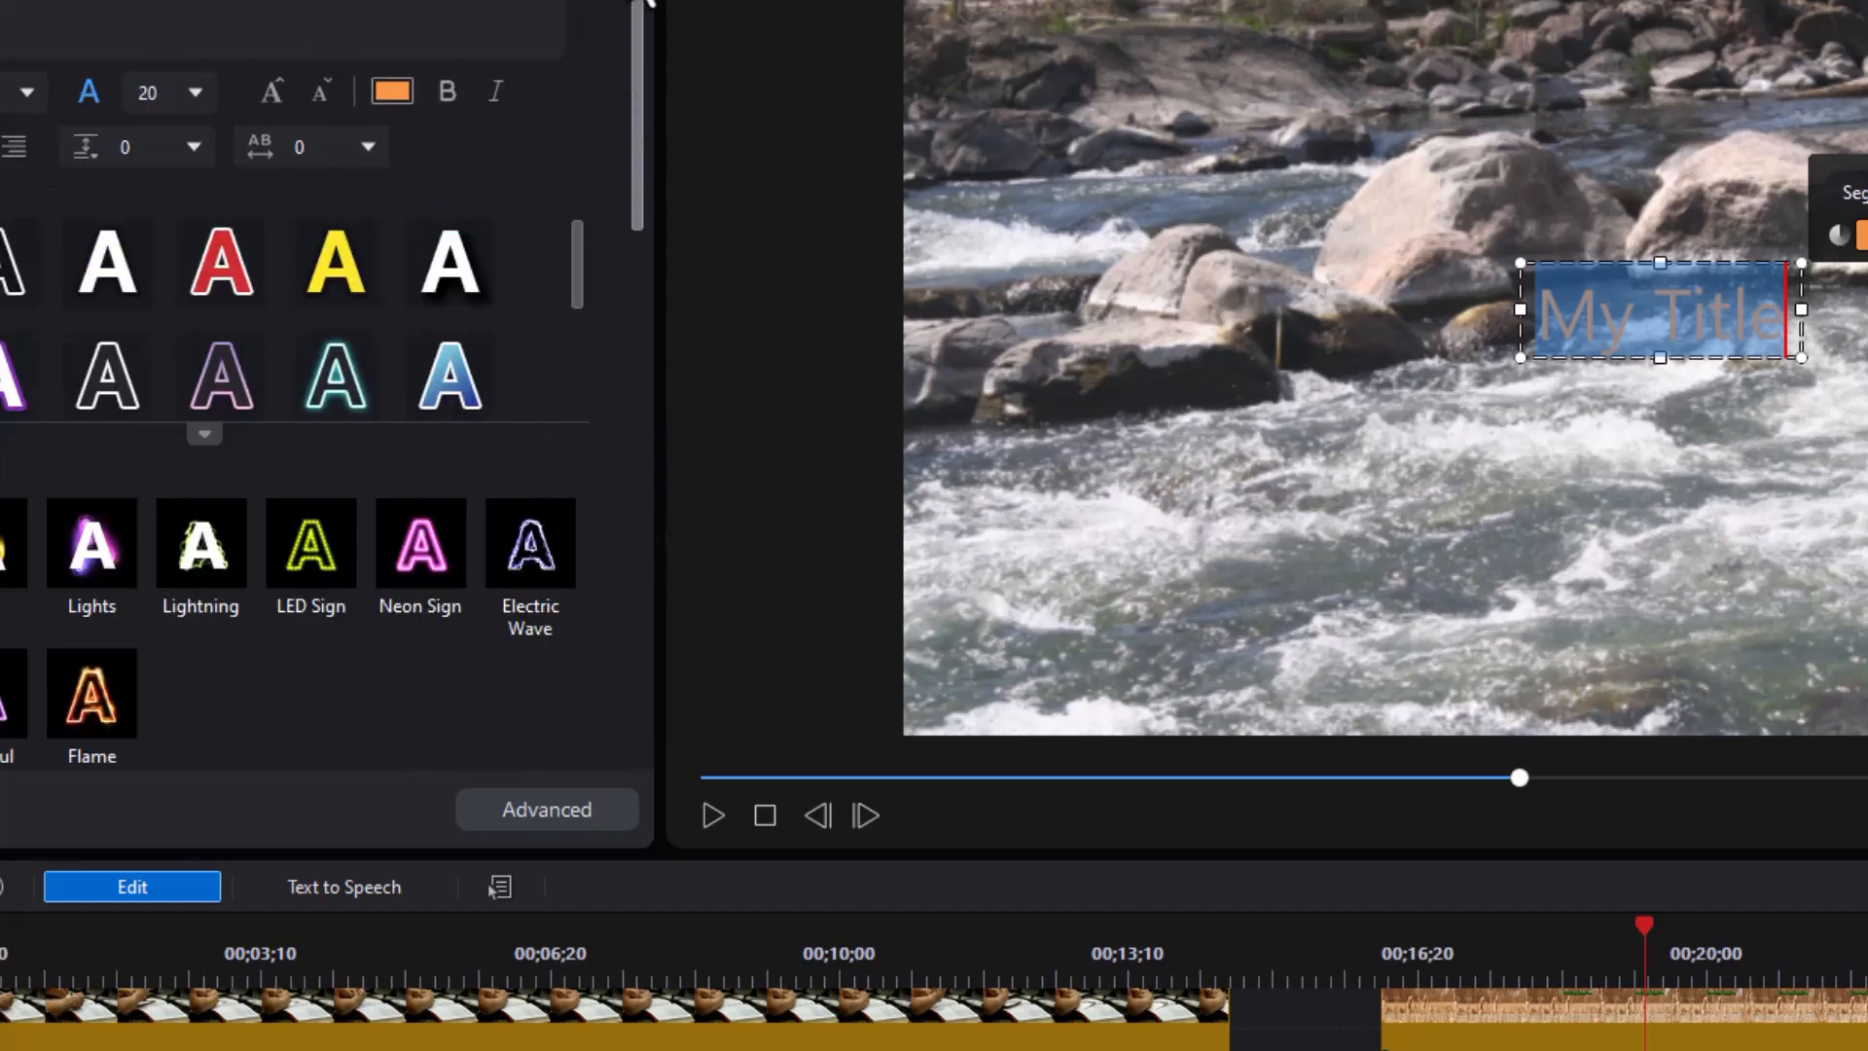
pyautogui.click(27, 93)
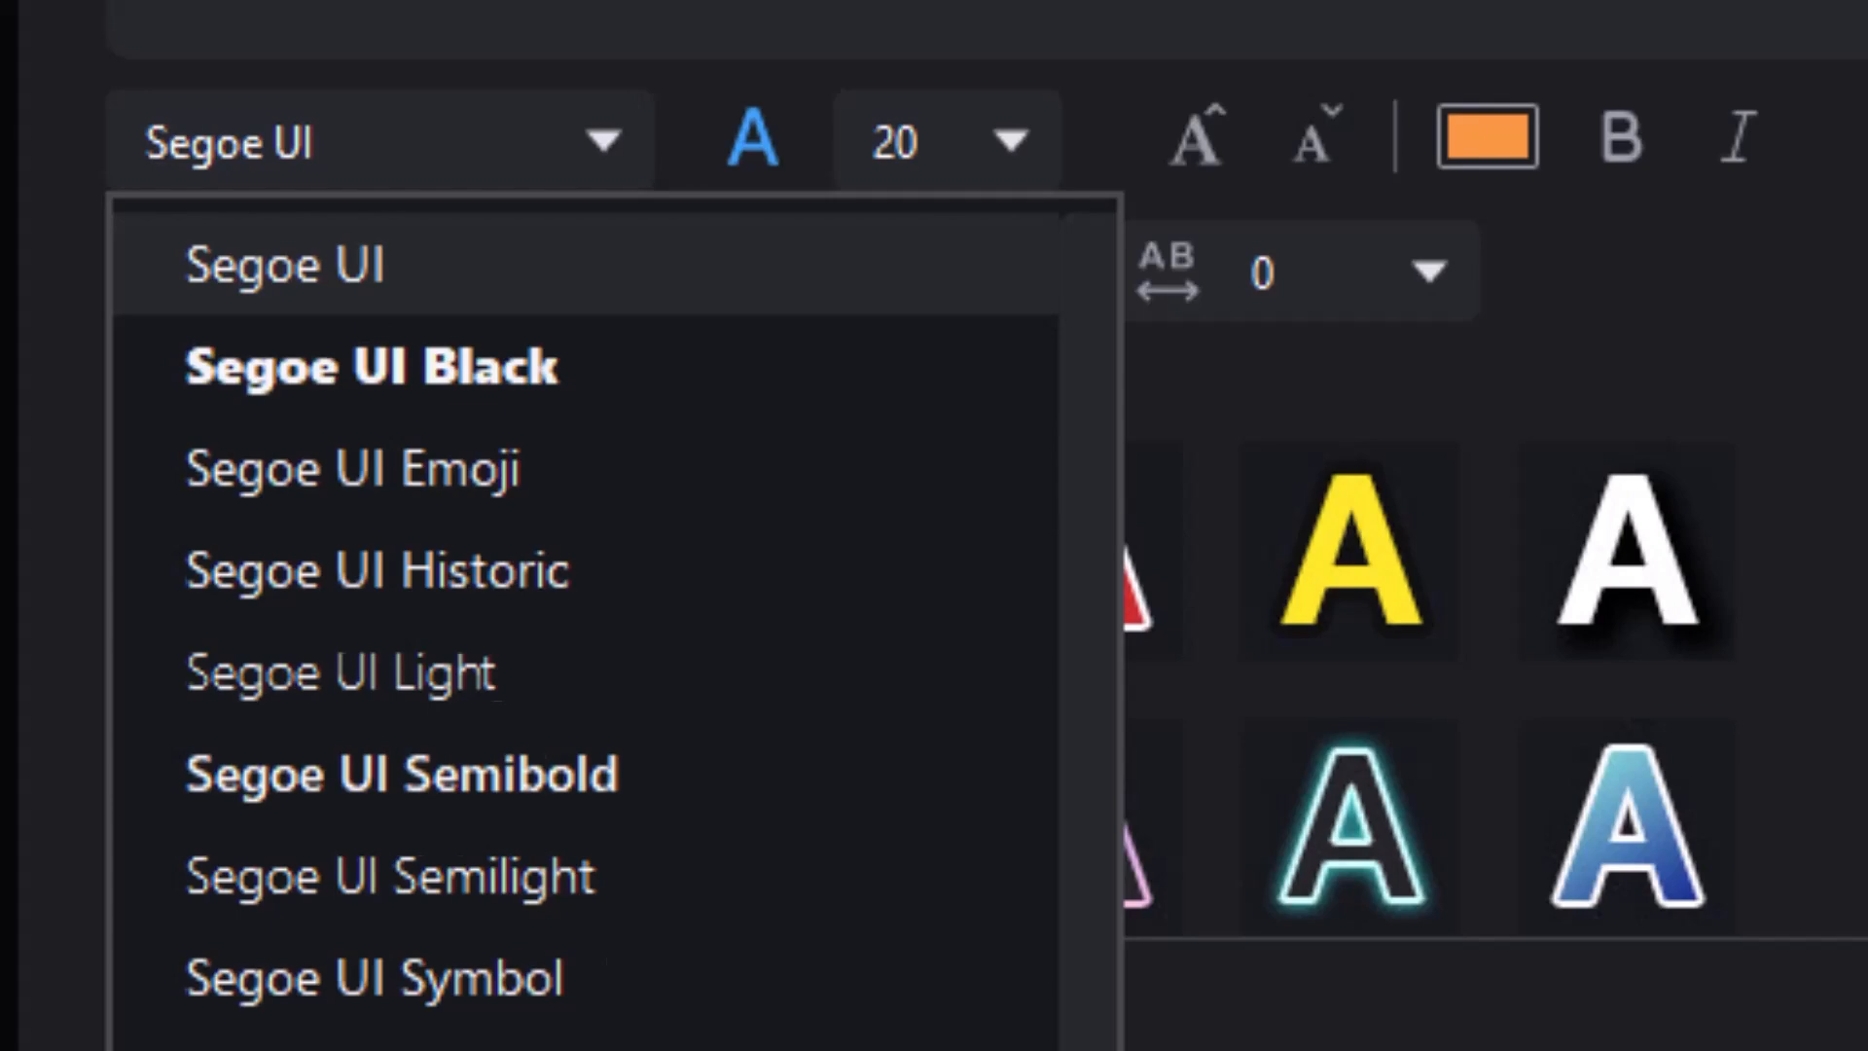
pyautogui.moveTo(1016, 1041); pyautogui.dragTo(1067, 33)
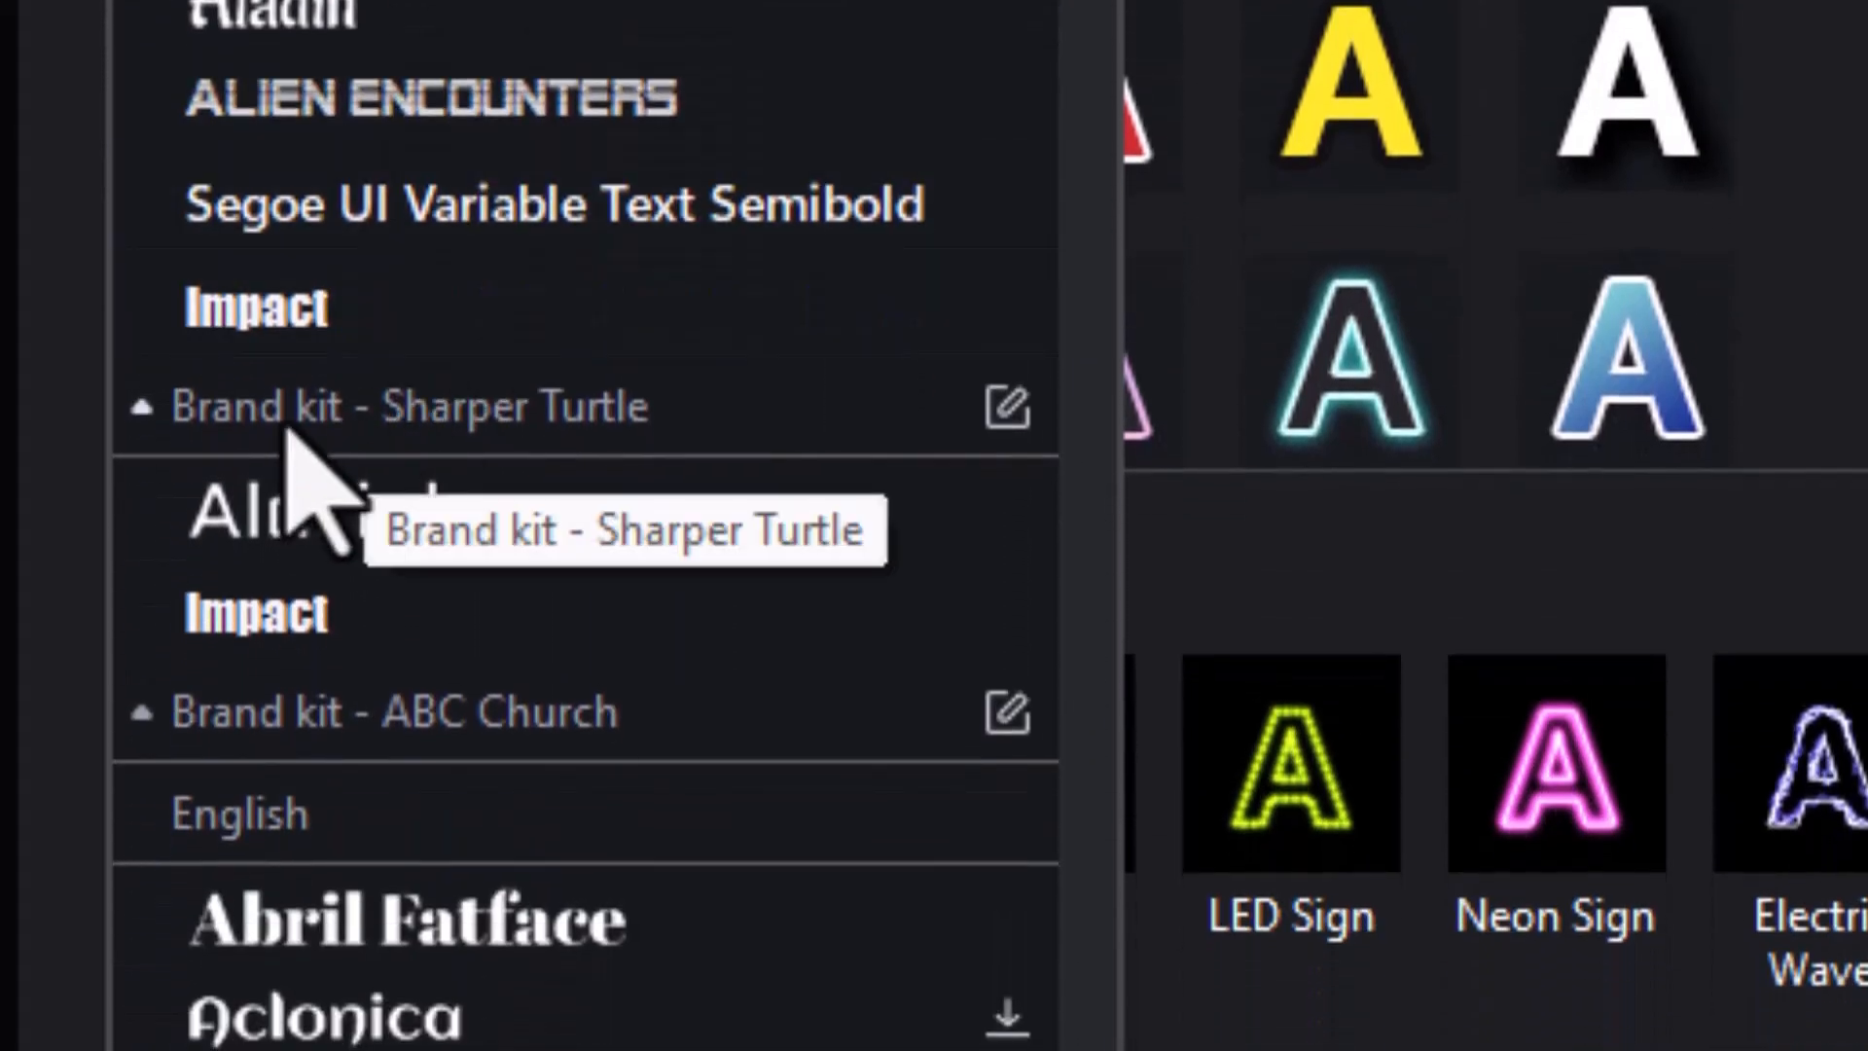
pyautogui.click(275, 737)
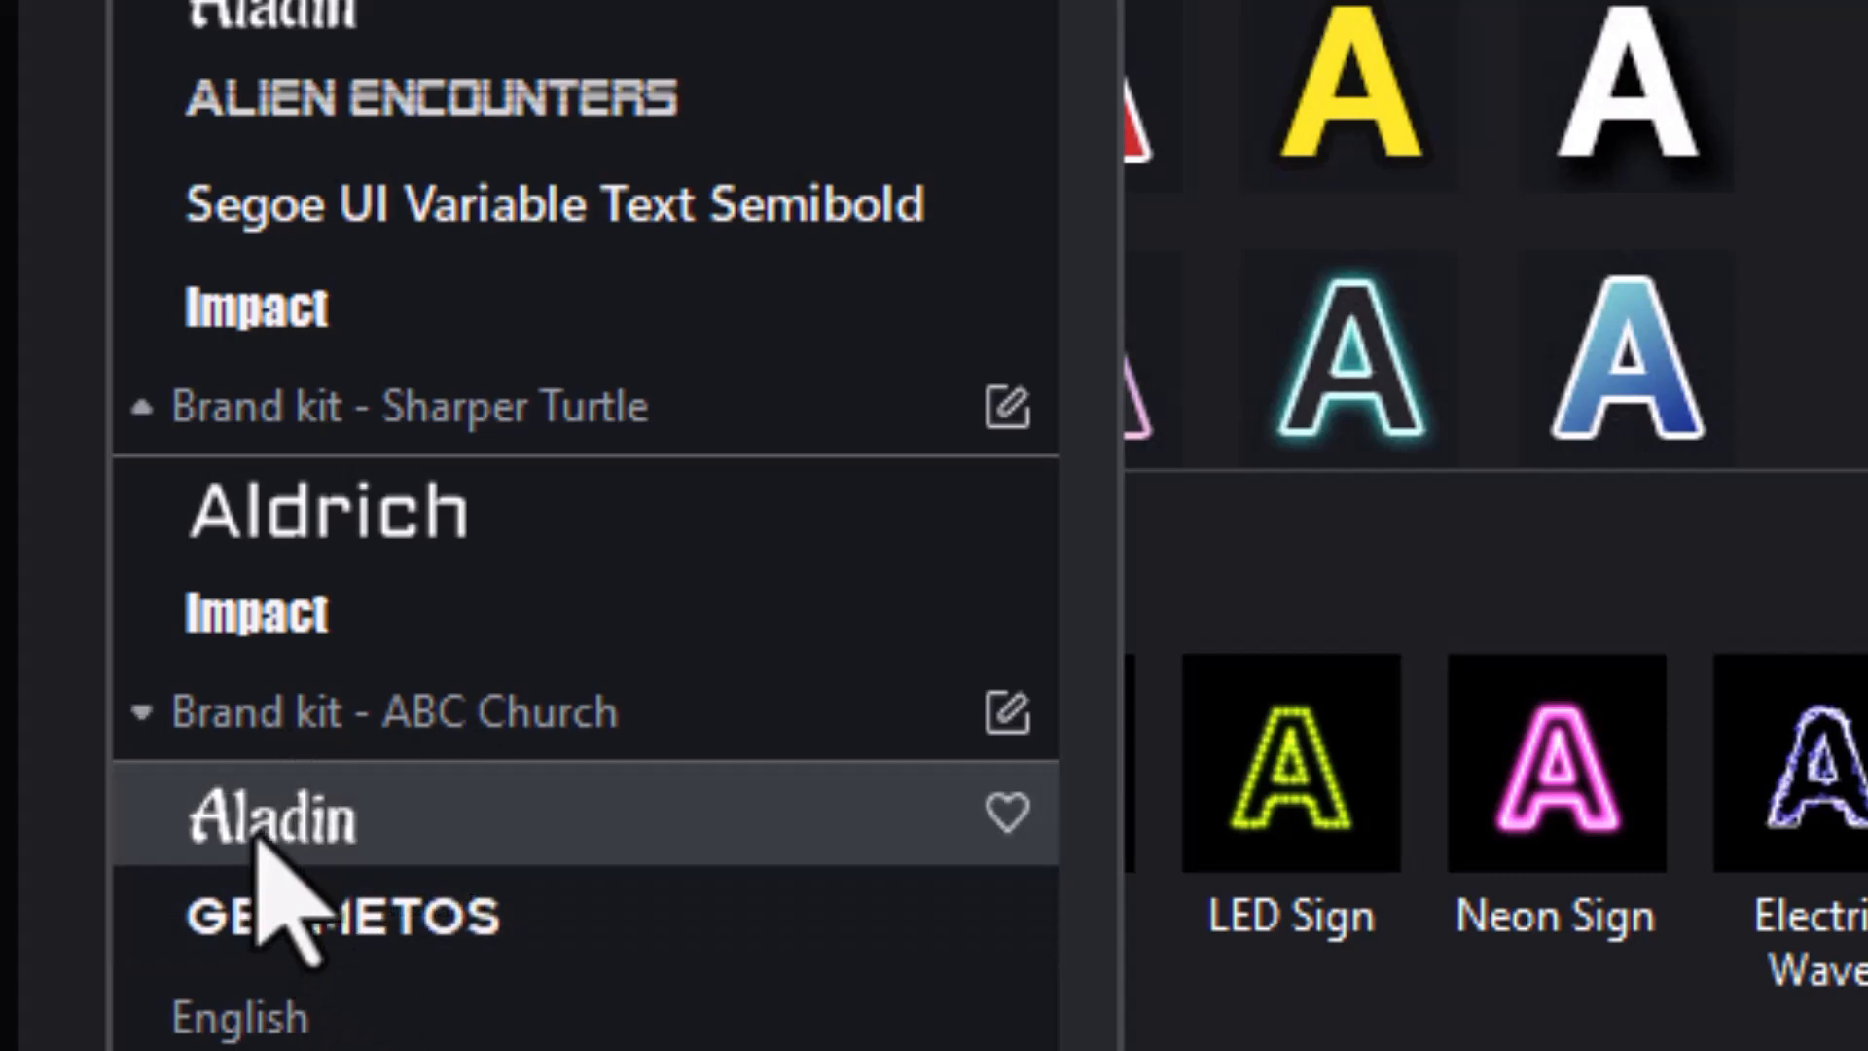
pyautogui.click(271, 835)
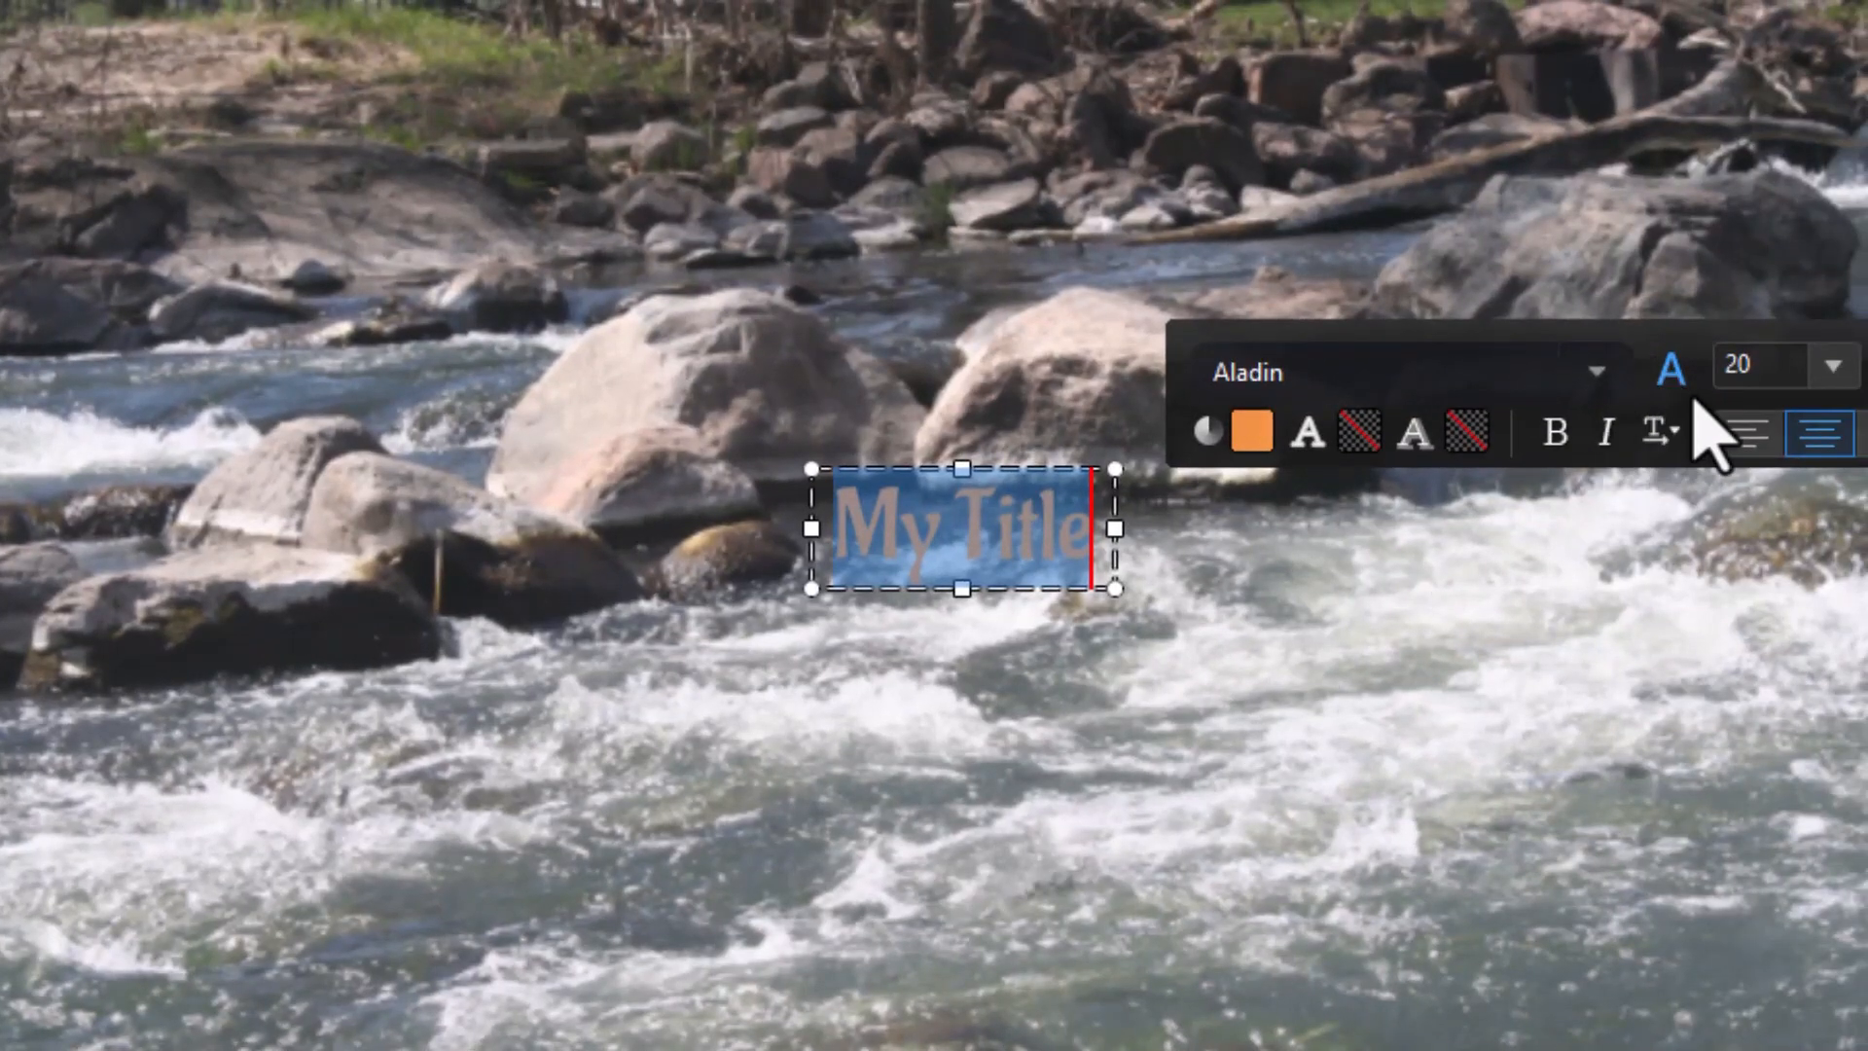
# Step: Set the My Title text's font size to 48 and deselect the title
pyautogui.click(1833, 367)
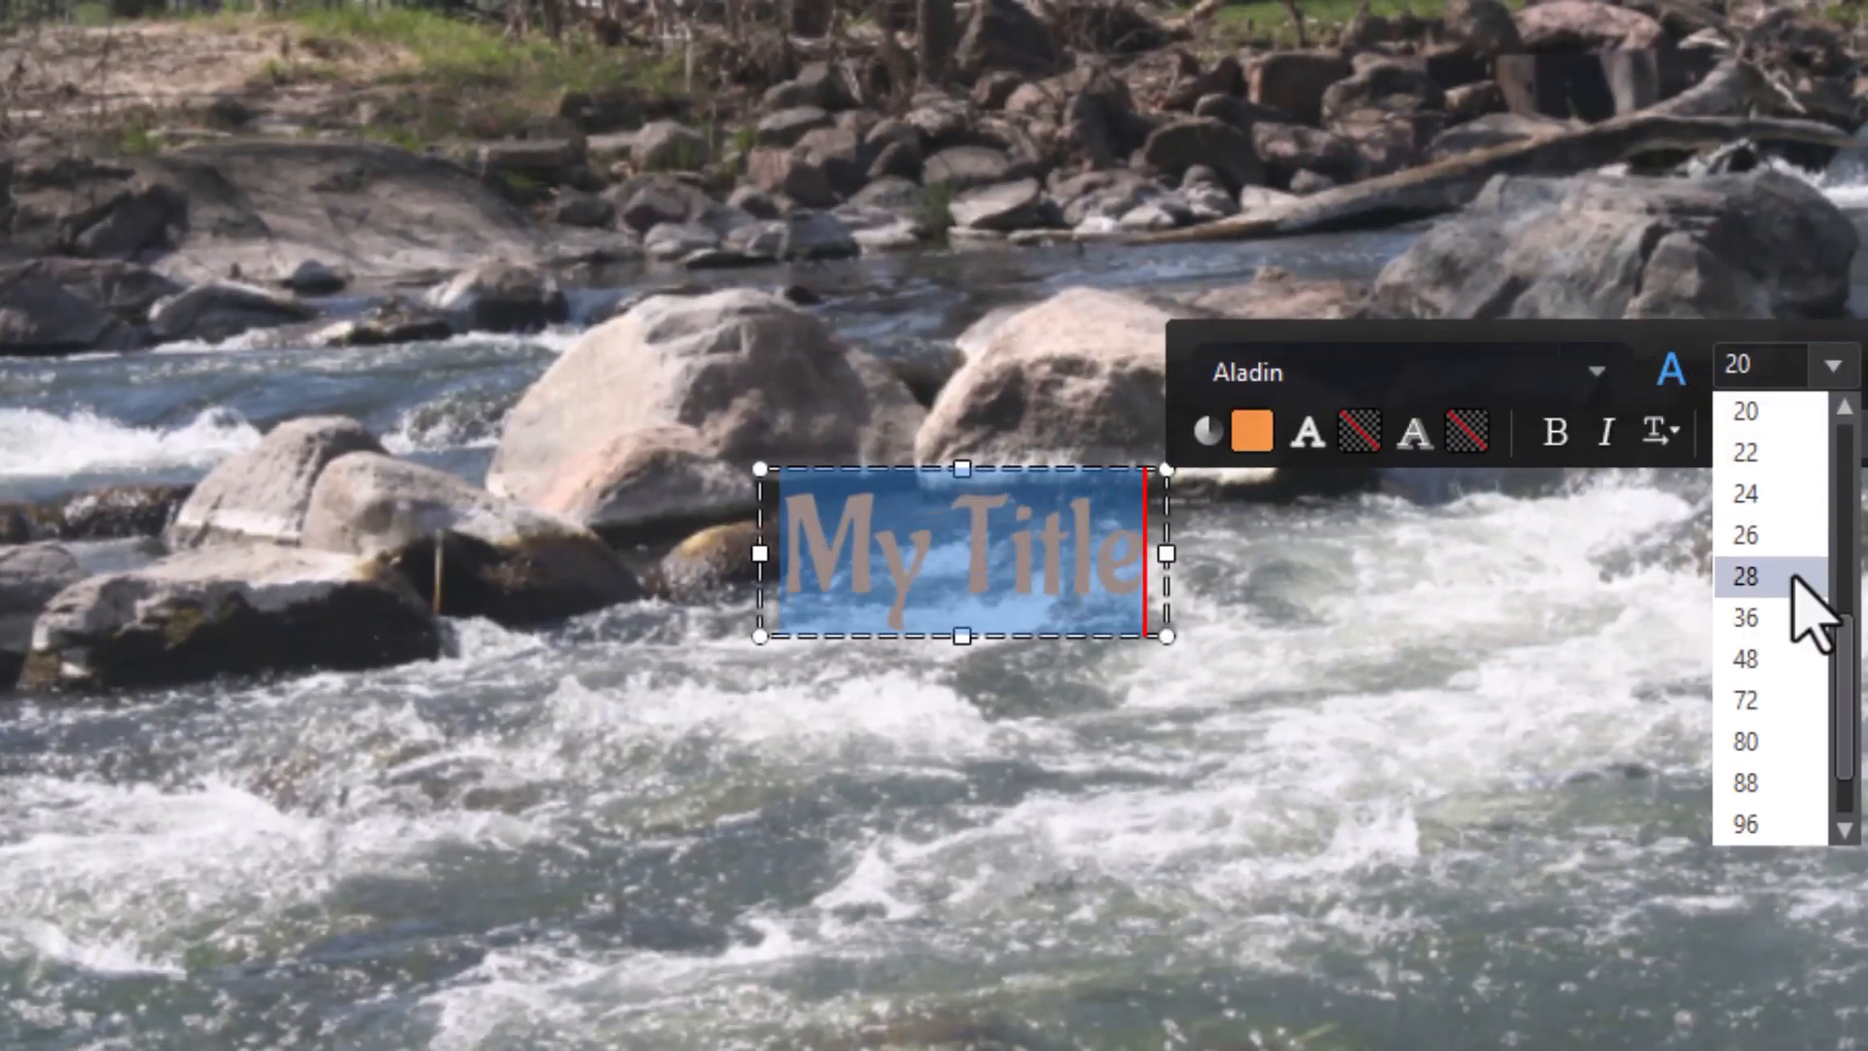
pyautogui.click(1745, 671)
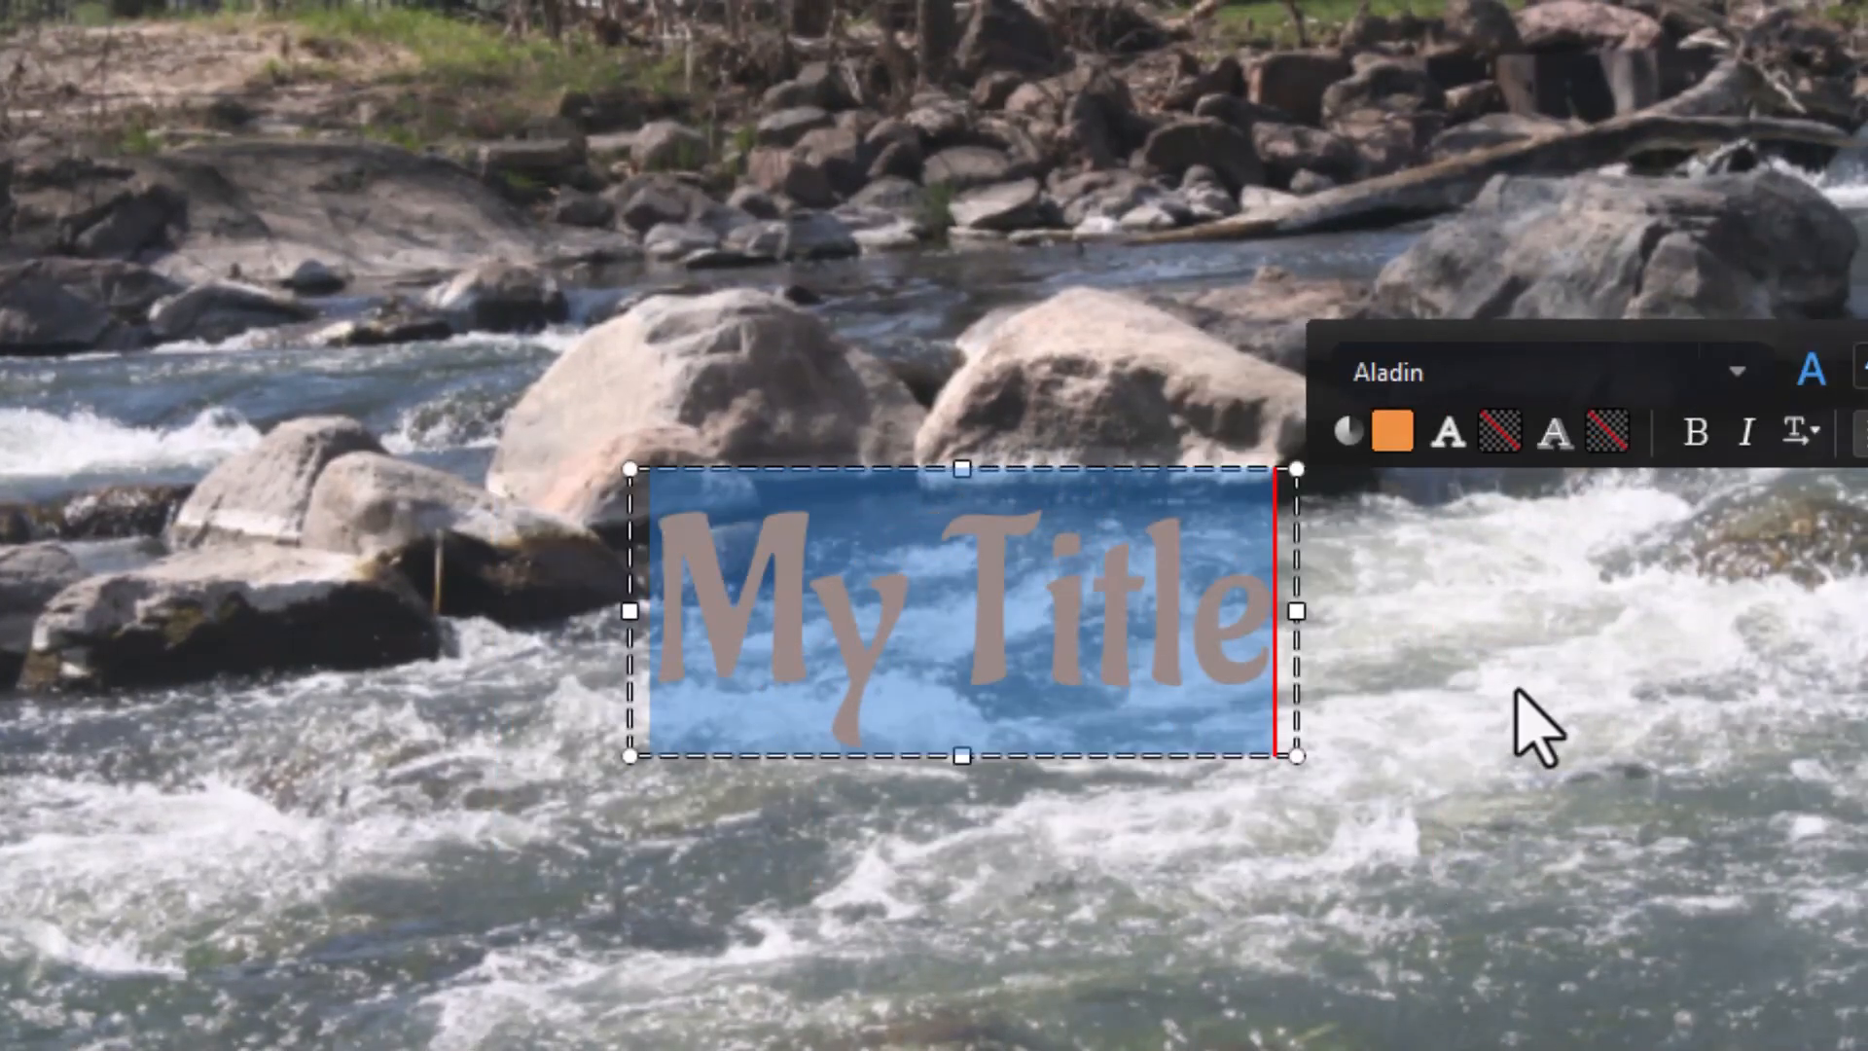
pyautogui.click(555, 778)
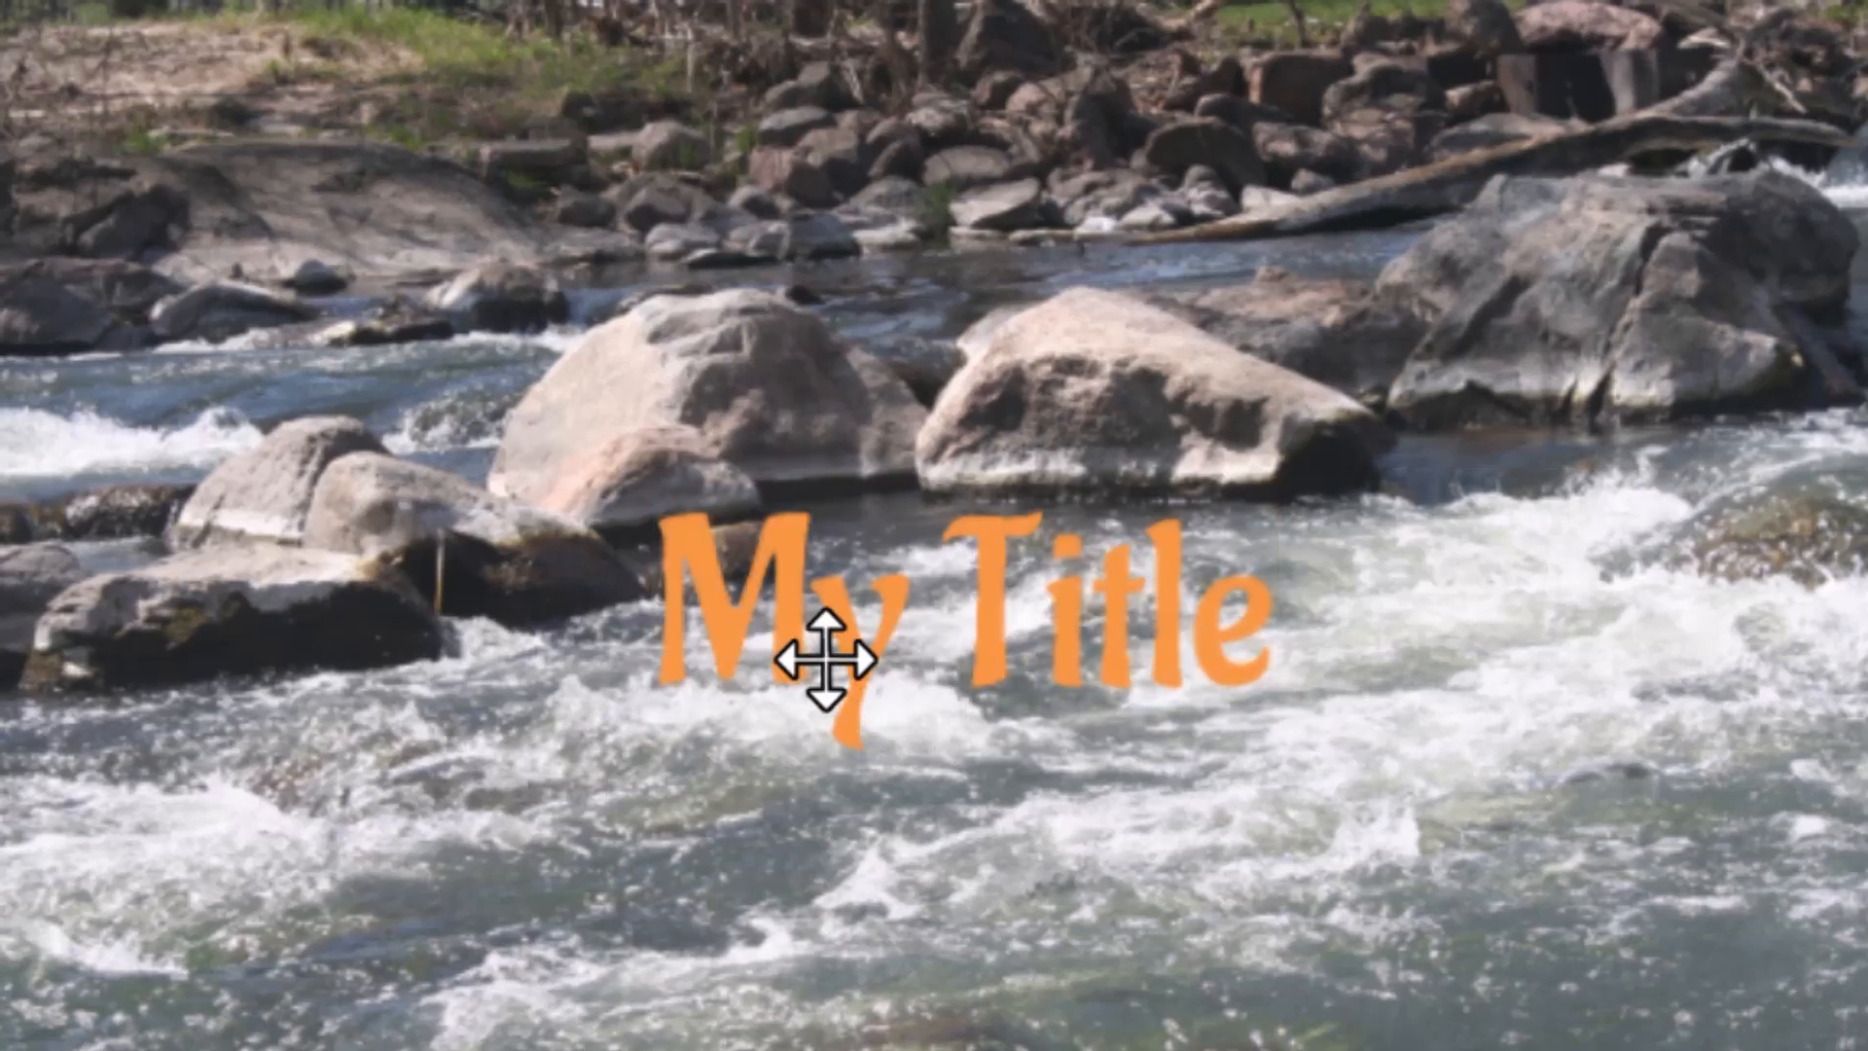